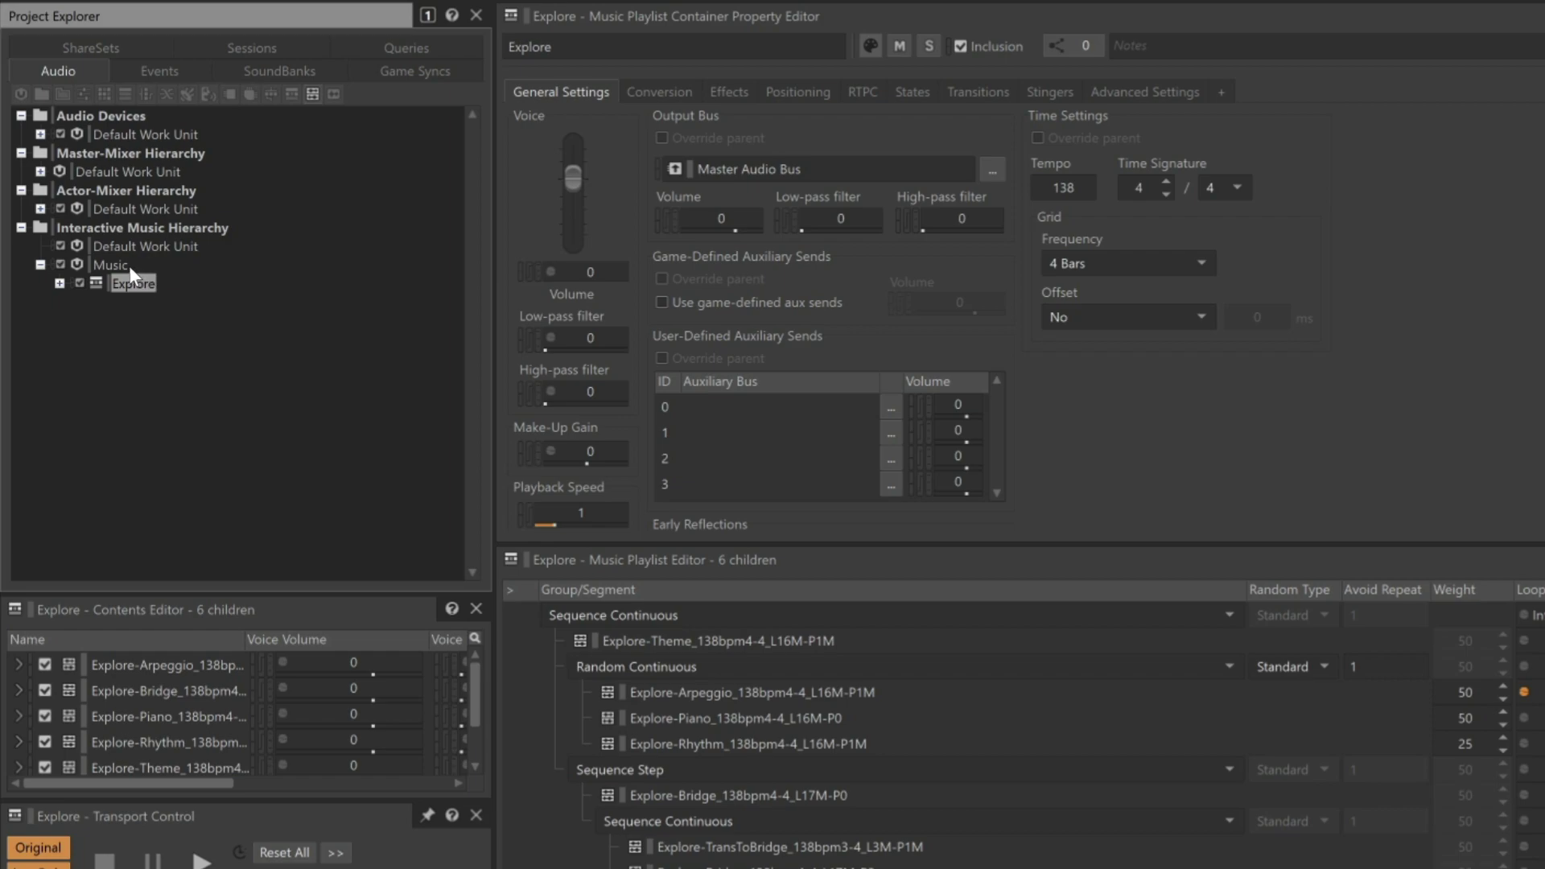
# Step: Add the Cube Music > Combat > Combat-A folder to the Audio File Importer for the Music work unit
pyautogui.rightClick(124, 265)
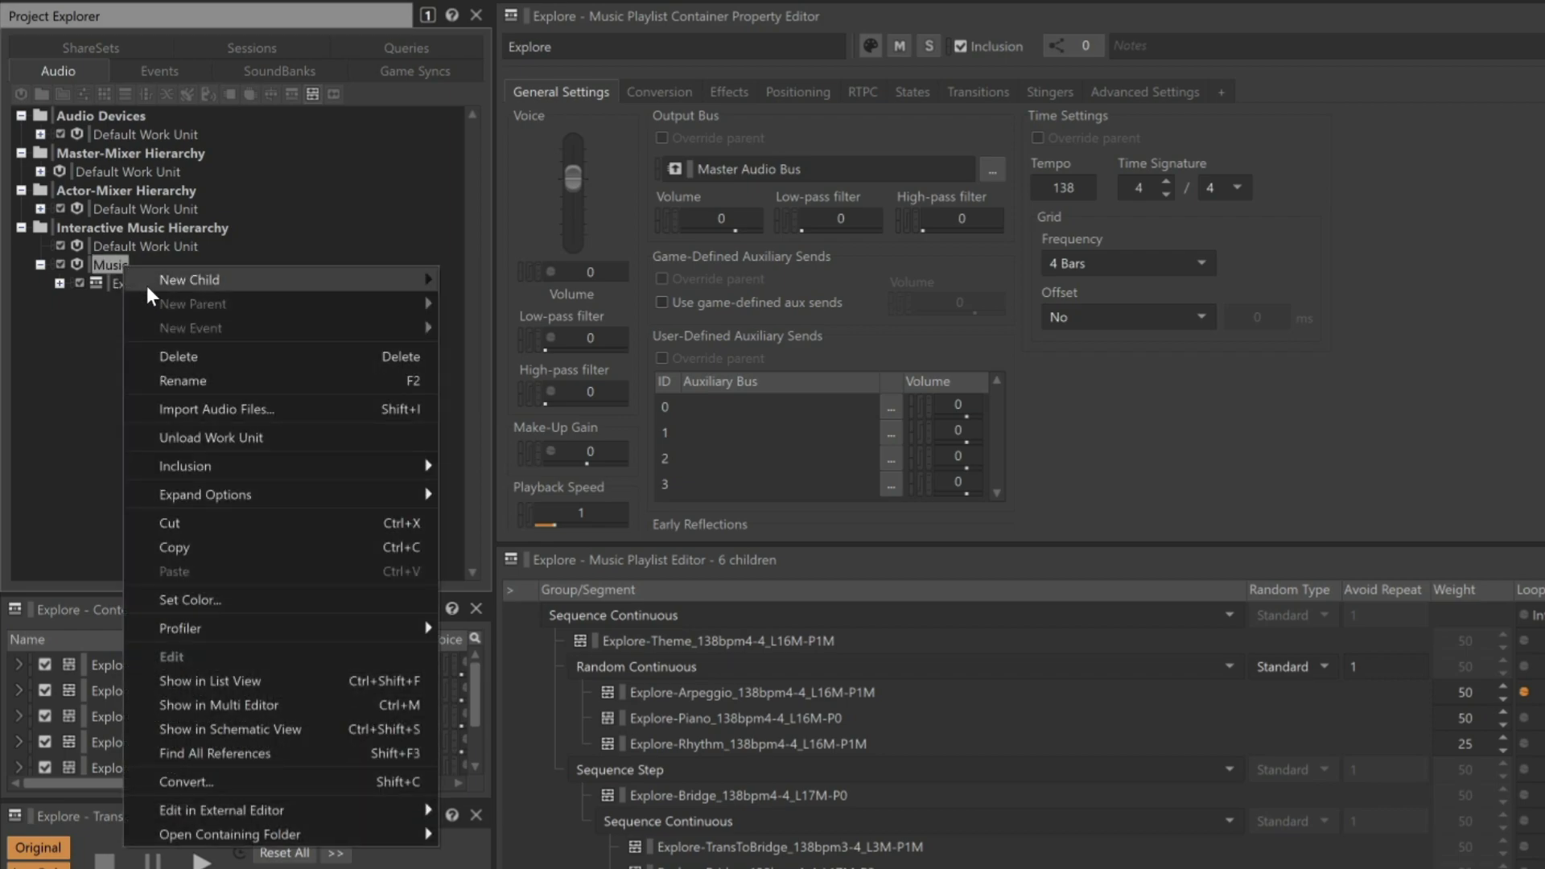
pyautogui.click(240, 409)
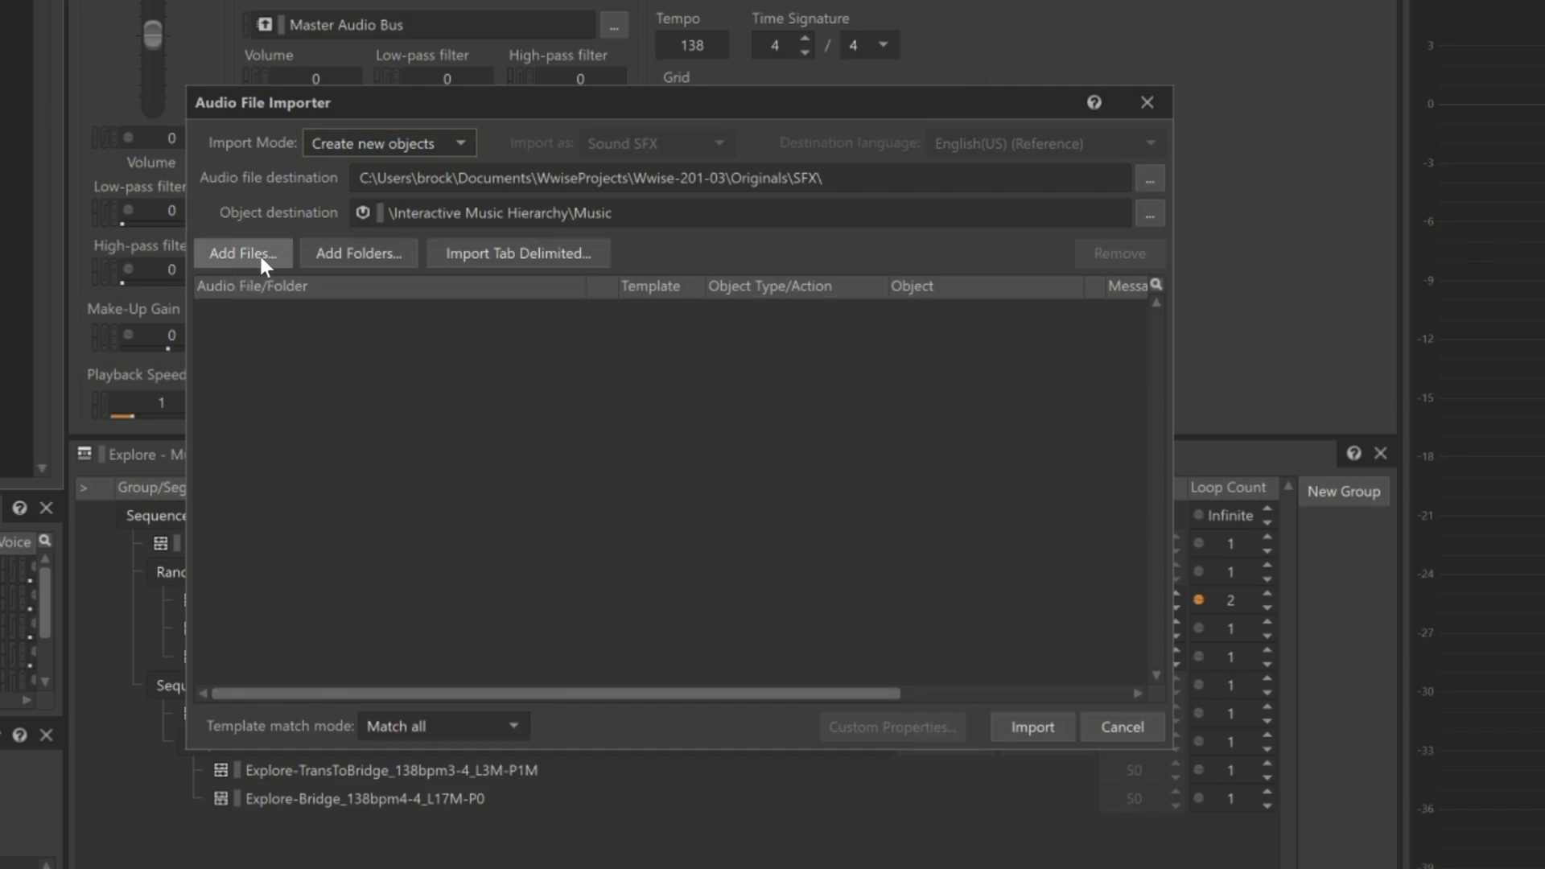
pyautogui.click(351, 252)
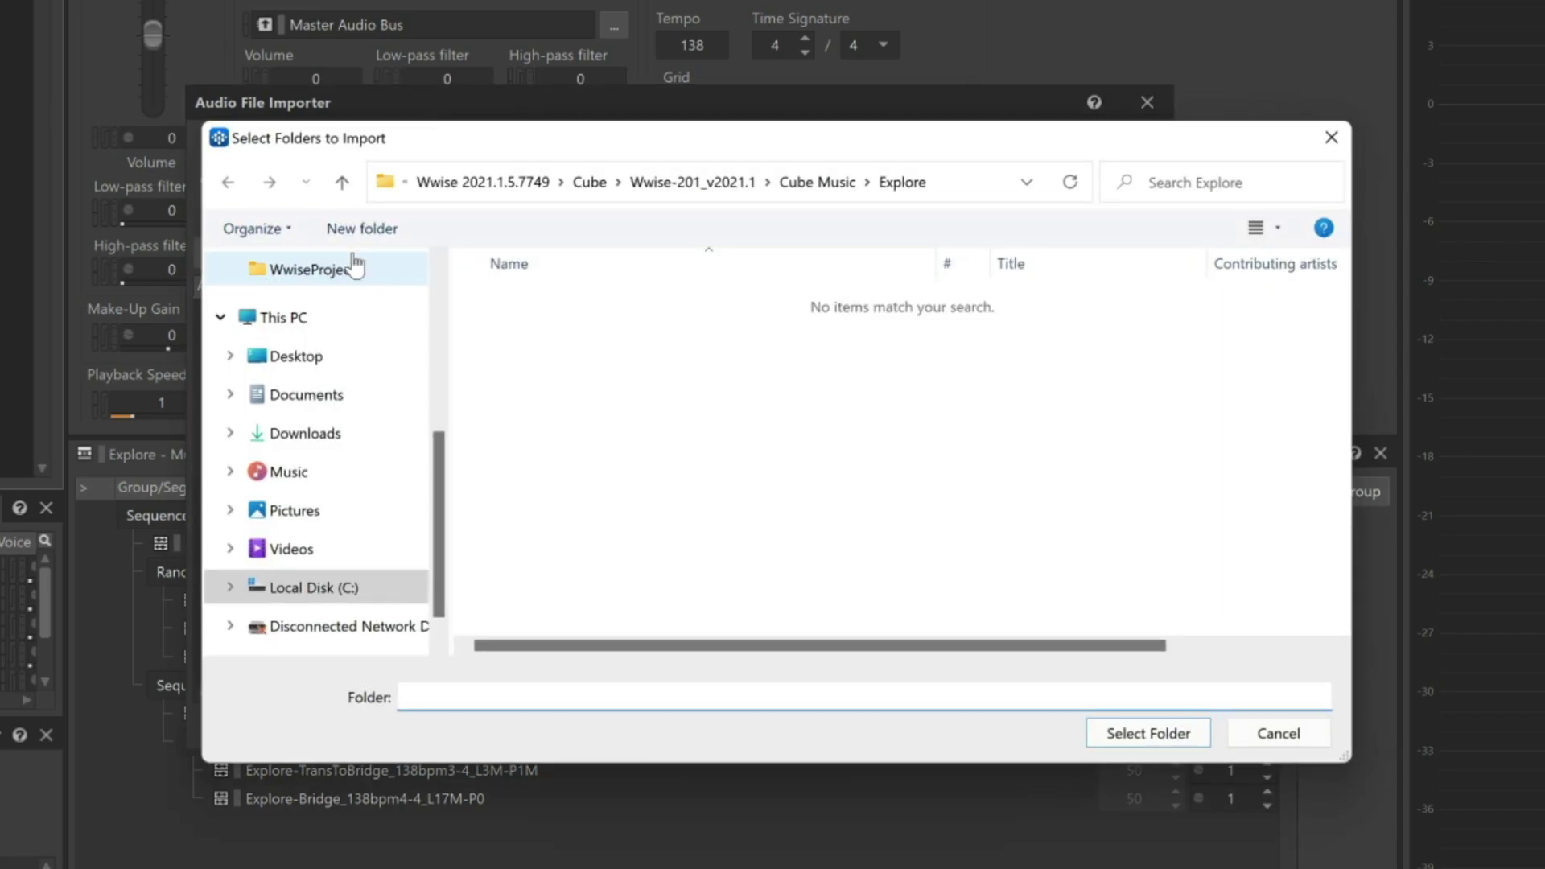
pyautogui.click(341, 182)
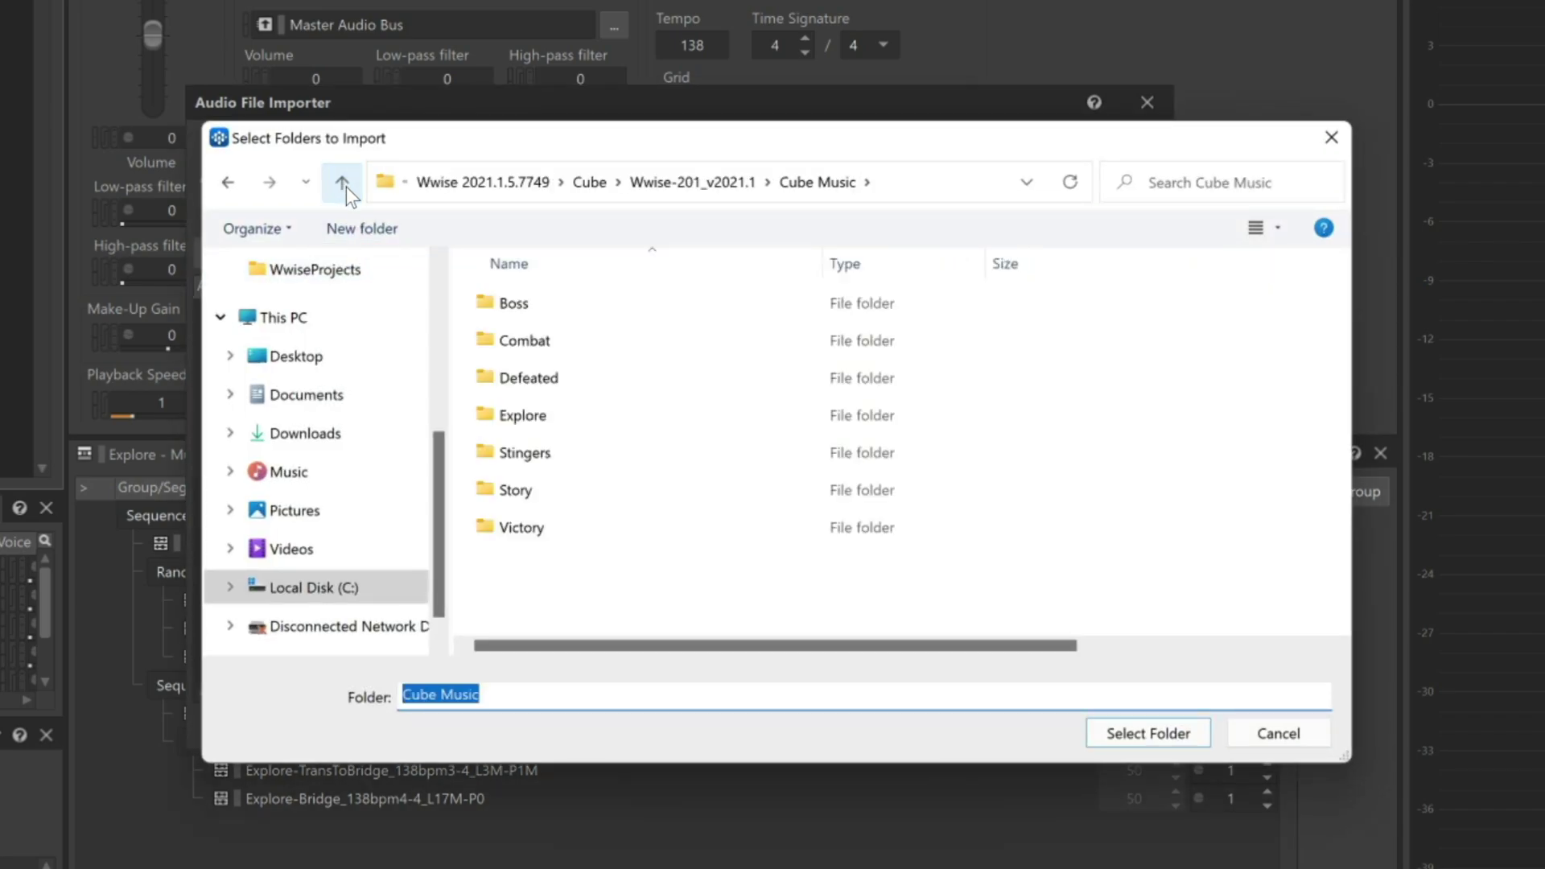
pyautogui.doubleClick(538, 345)
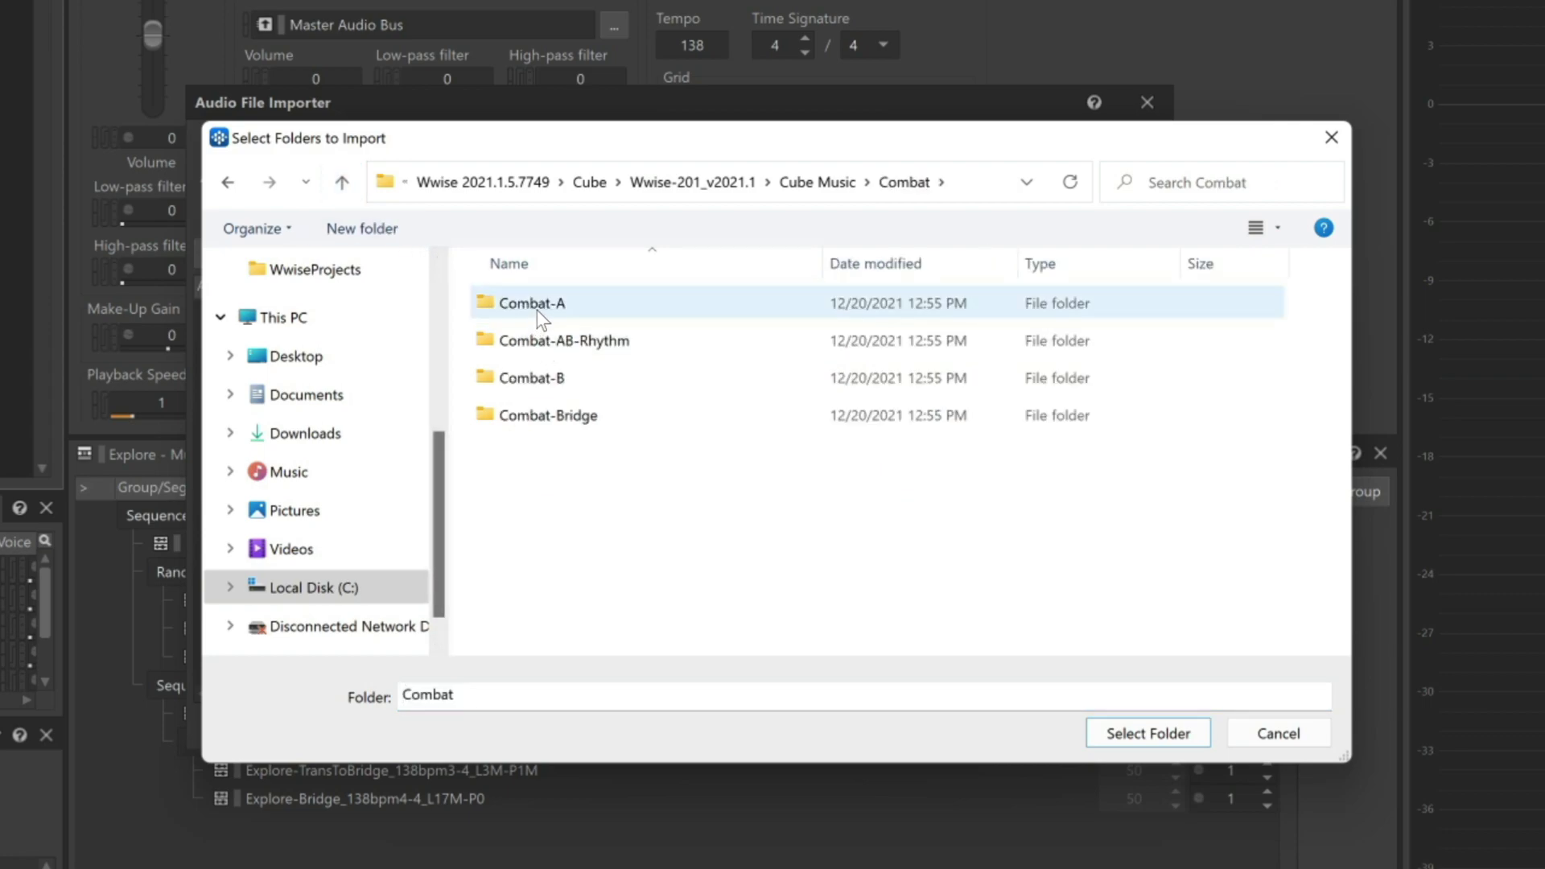
pyautogui.click(538, 306)
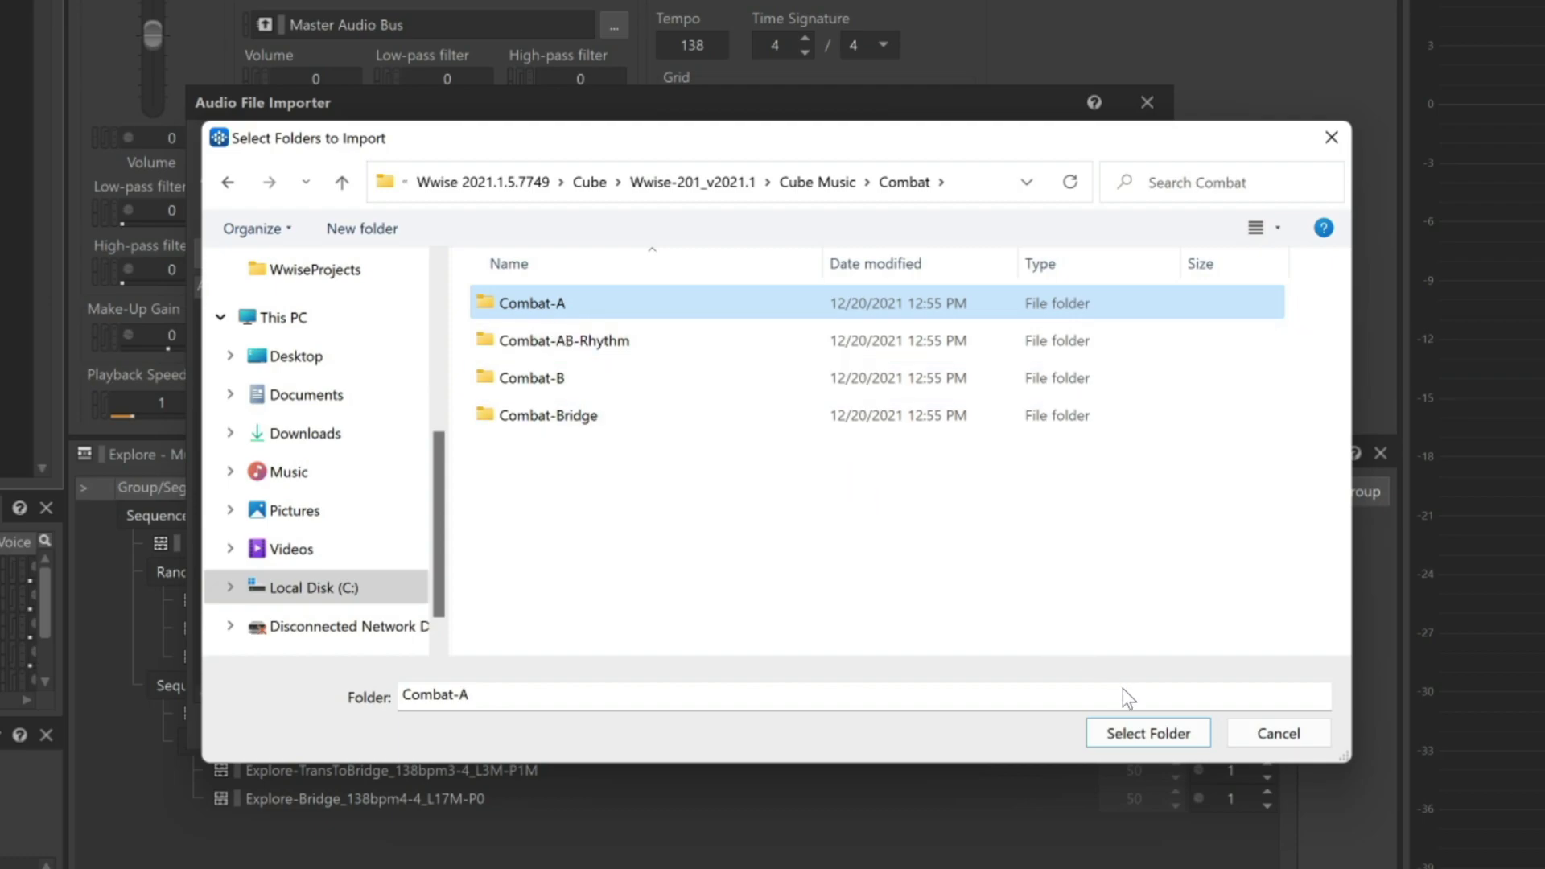
pyautogui.click(1159, 733)
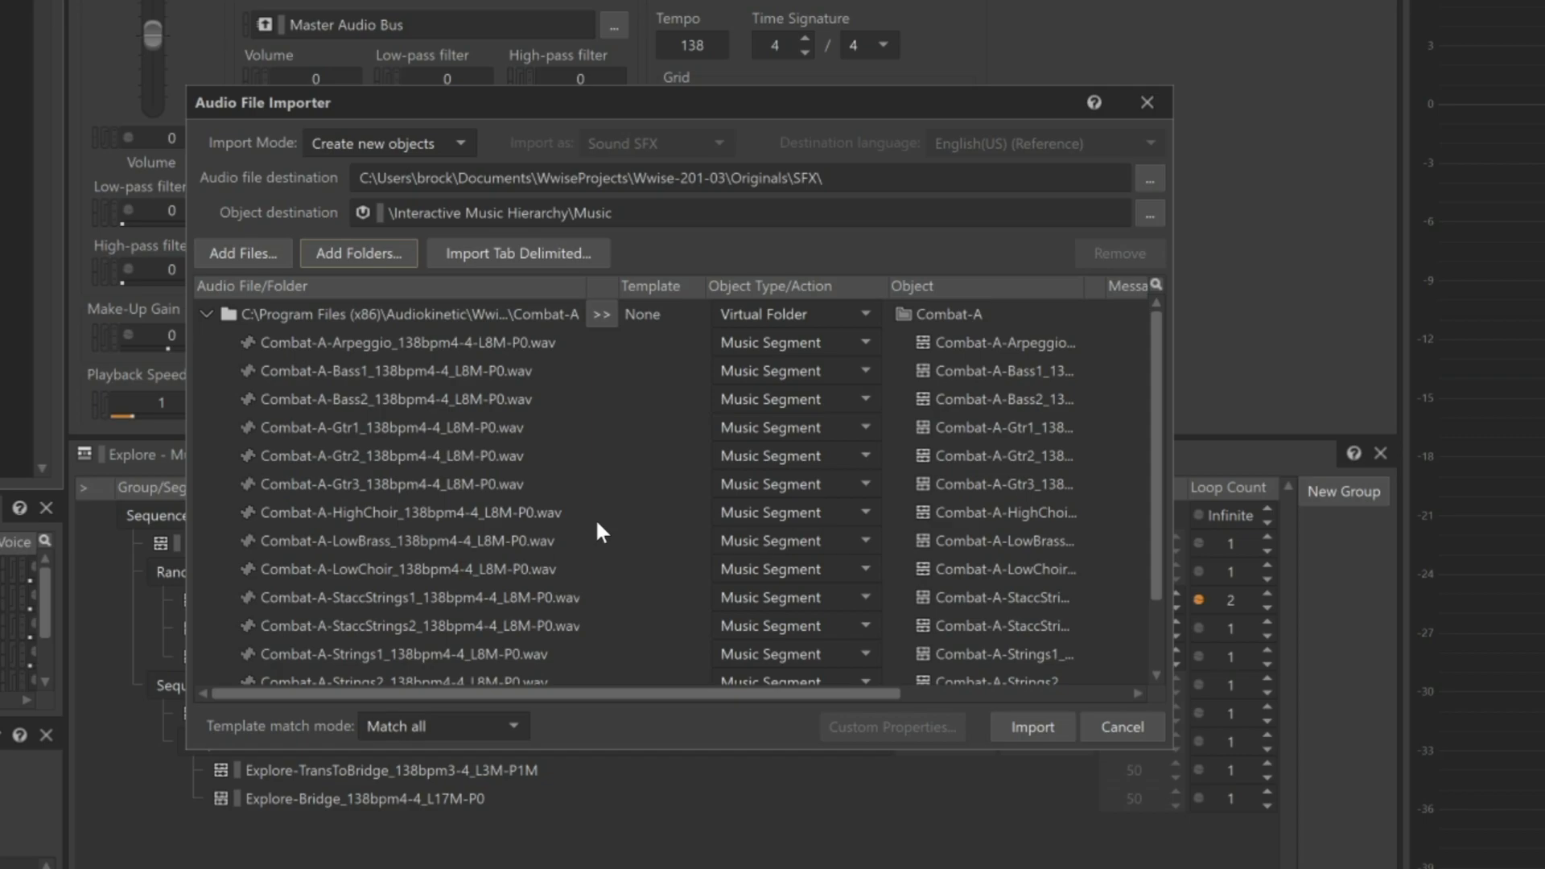
# Step: Set Combat-A's object type to Music Segment and import it
pyautogui.click(794, 314)
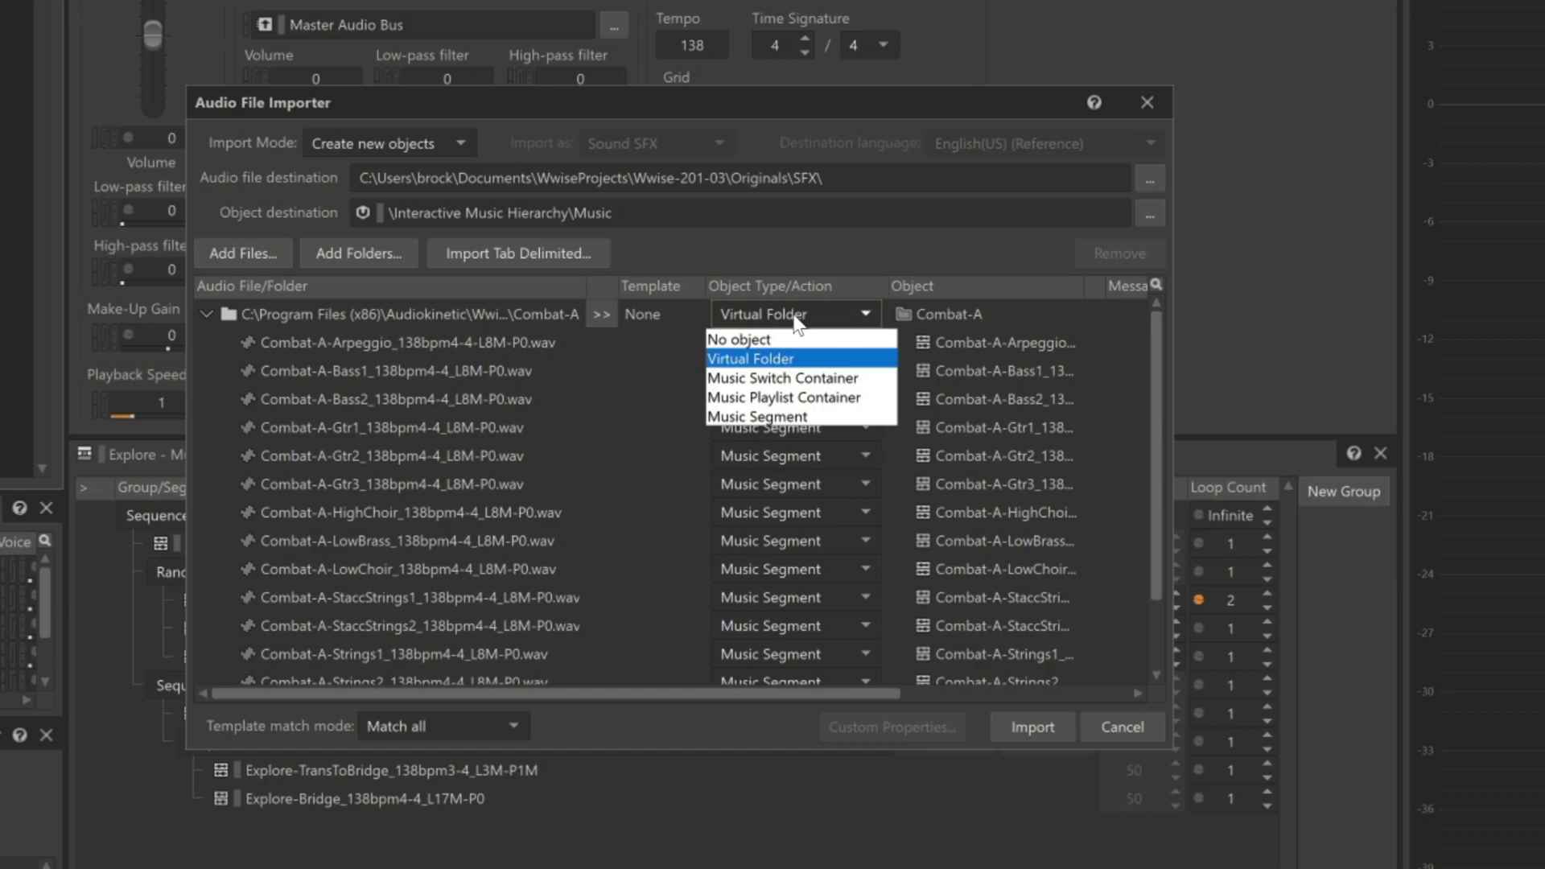
pyautogui.click(798, 417)
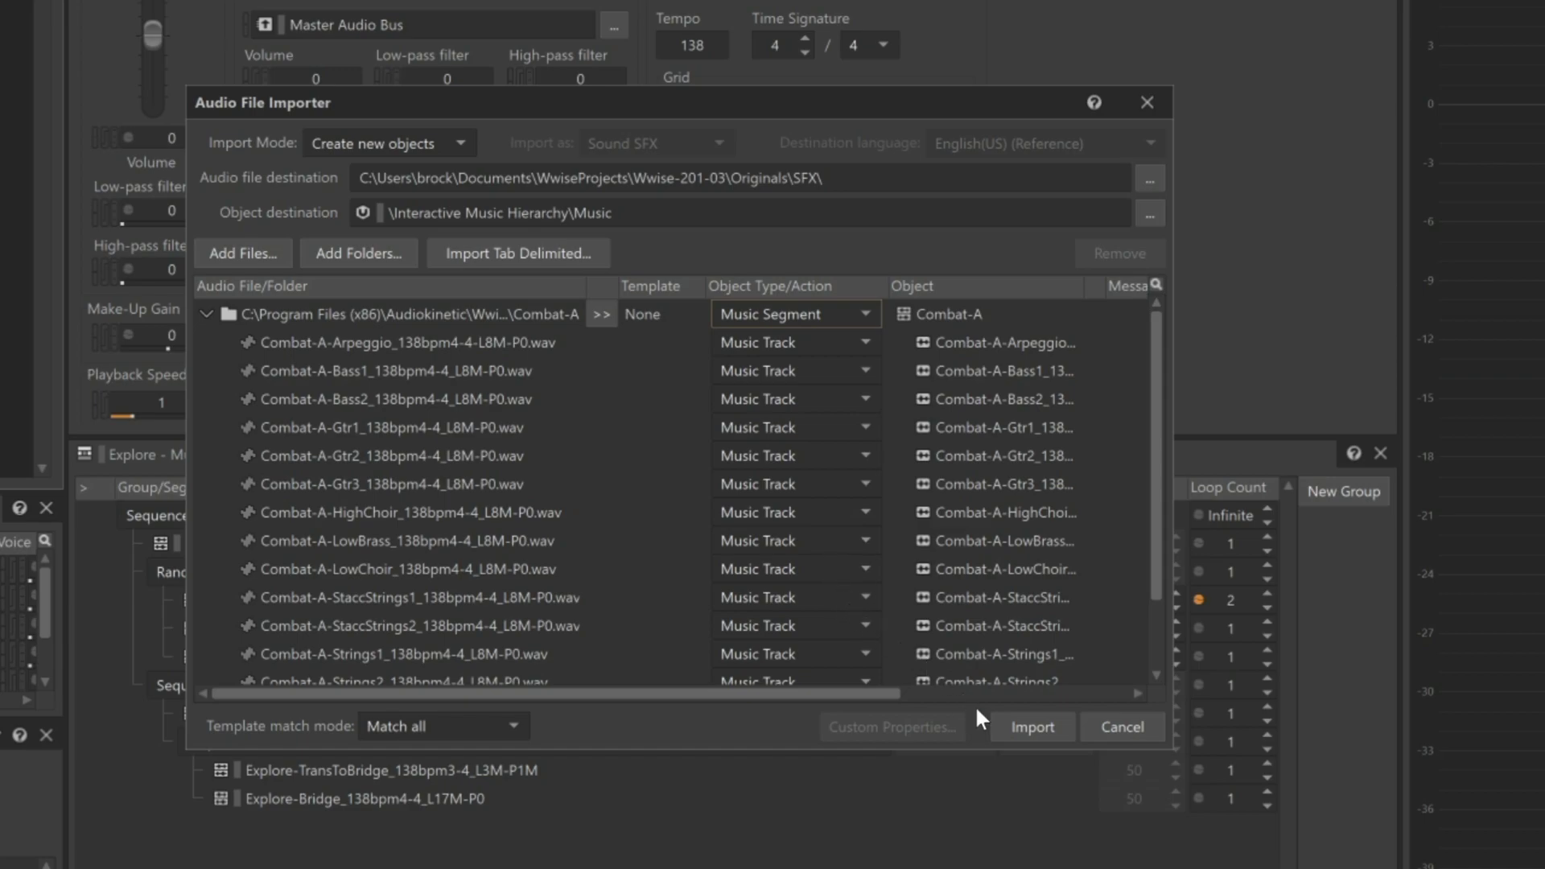
pyautogui.click(1021, 729)
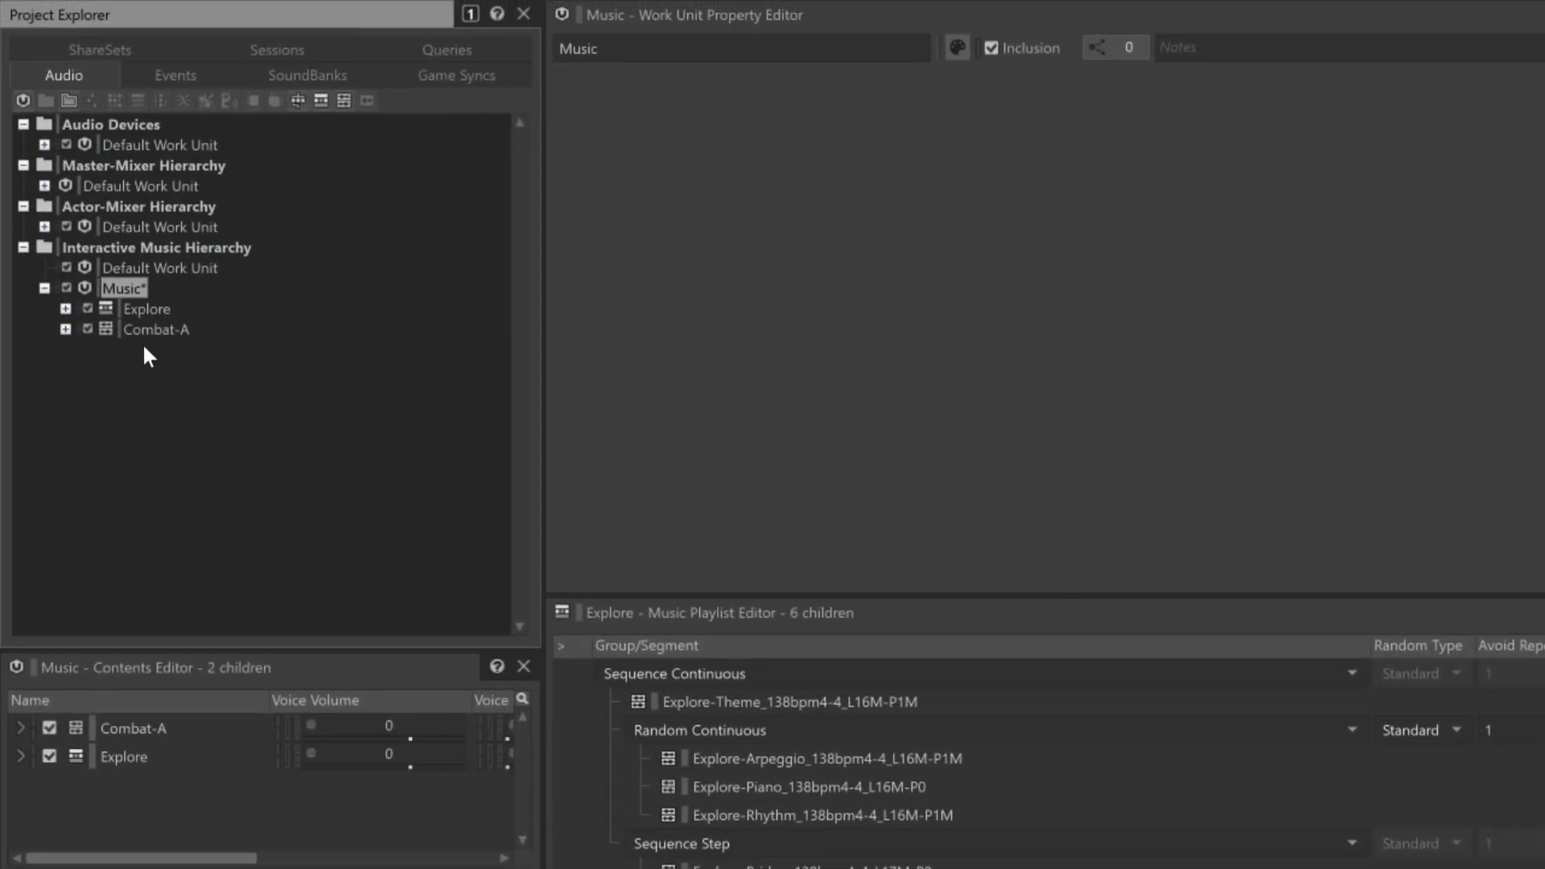
# Step: Expand and select Combat-A, then scroll through its 15 tracks at tempo 120, 4/4
pyautogui.click(65, 328)
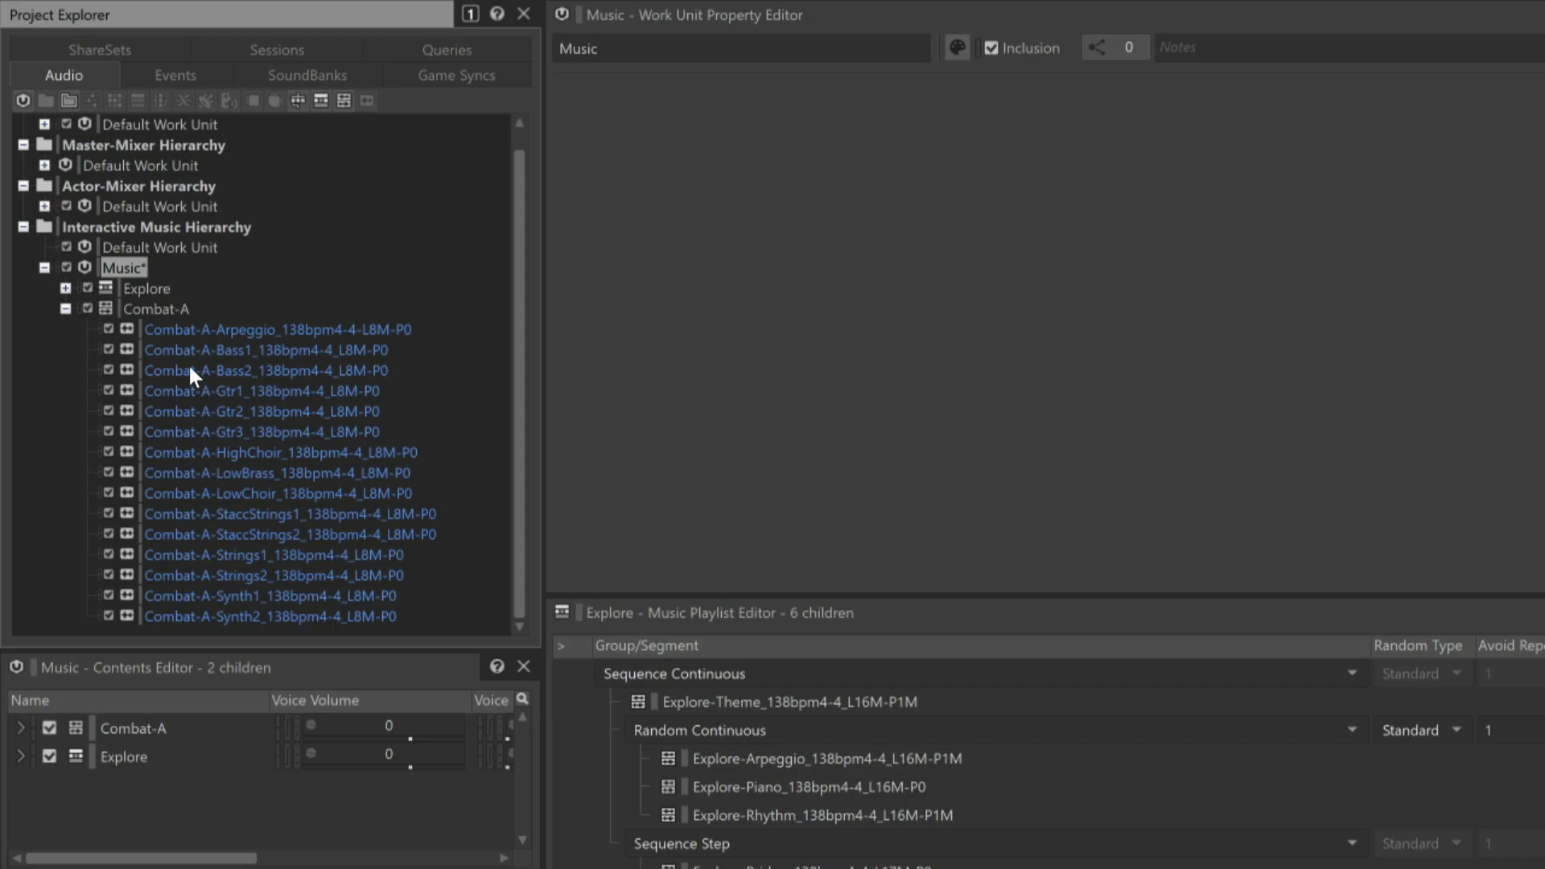
pyautogui.click(171, 313)
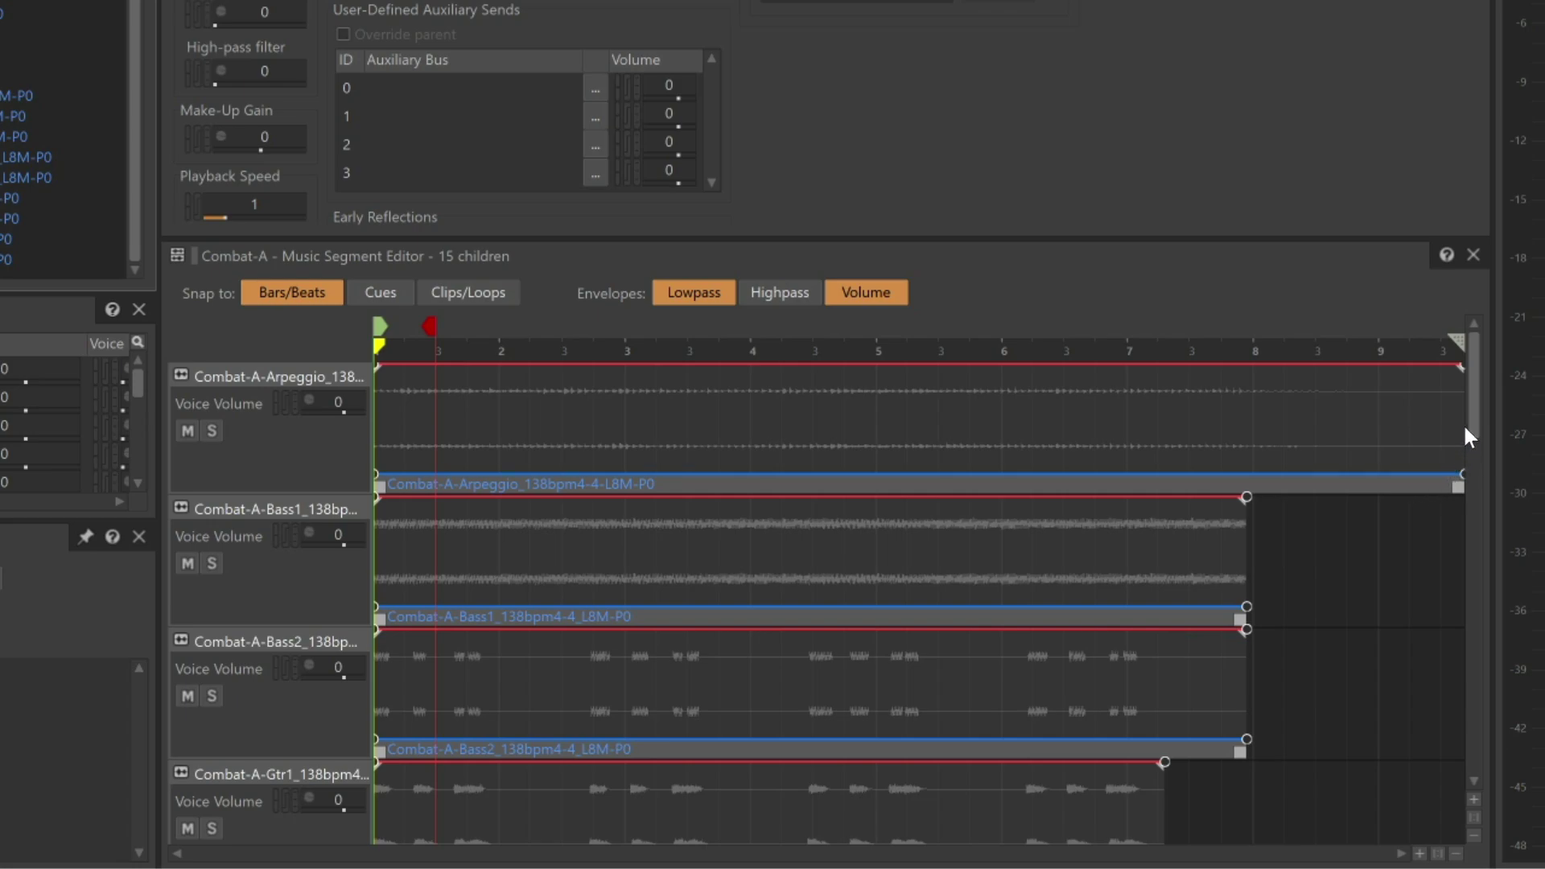
pyautogui.moveTo(1471, 417); pyautogui.dragTo(1479, 708)
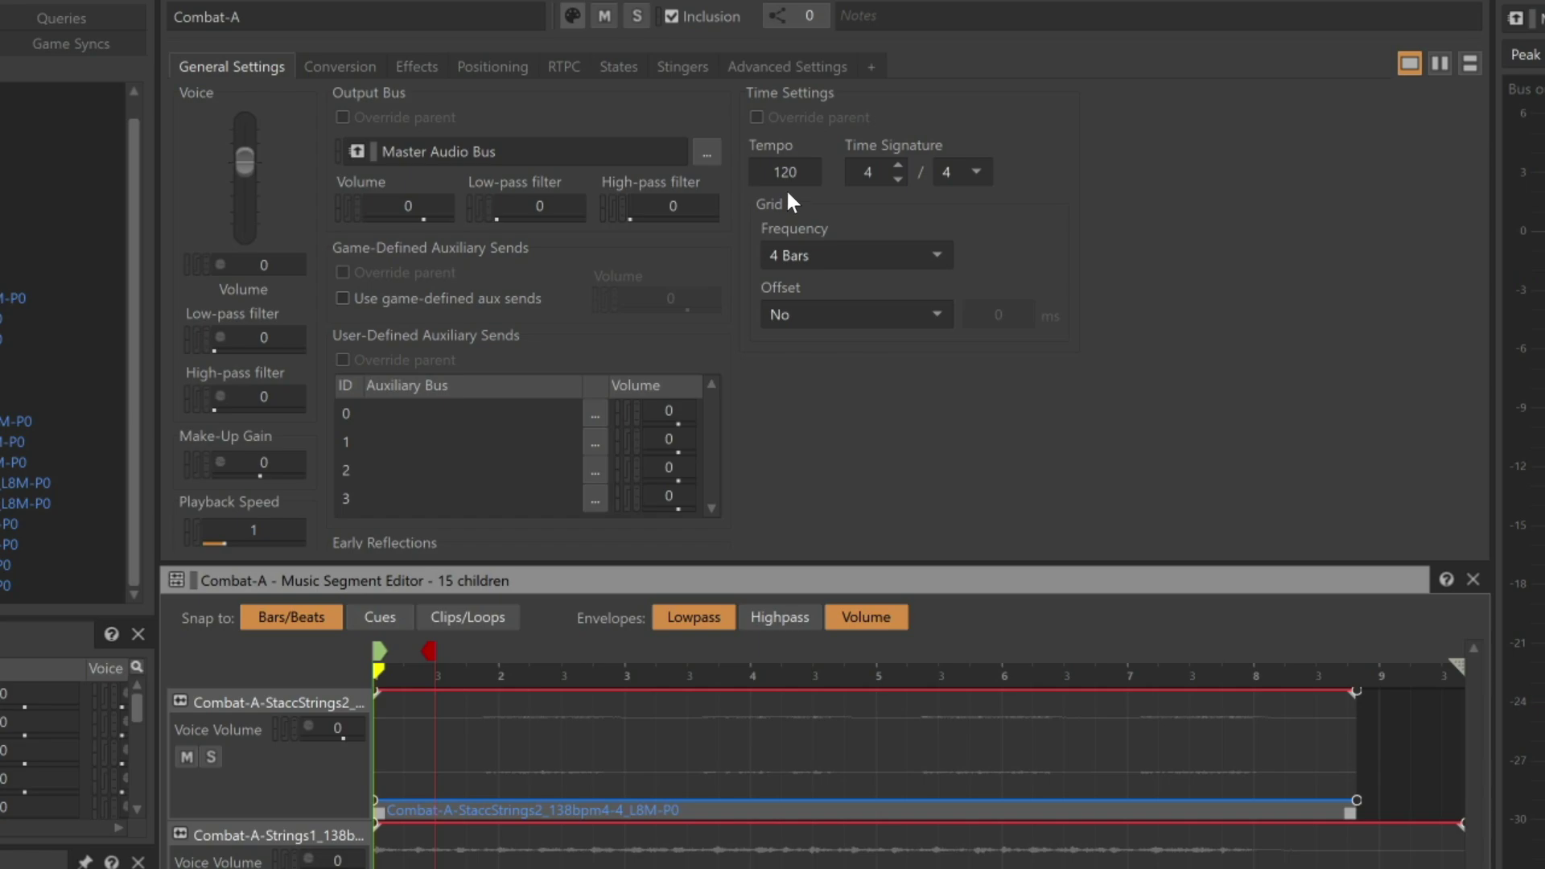
# Step: Change Combat-A's tempo to 138 and drag its exit cue to bar 9
pyautogui.doubleClick(797, 179)
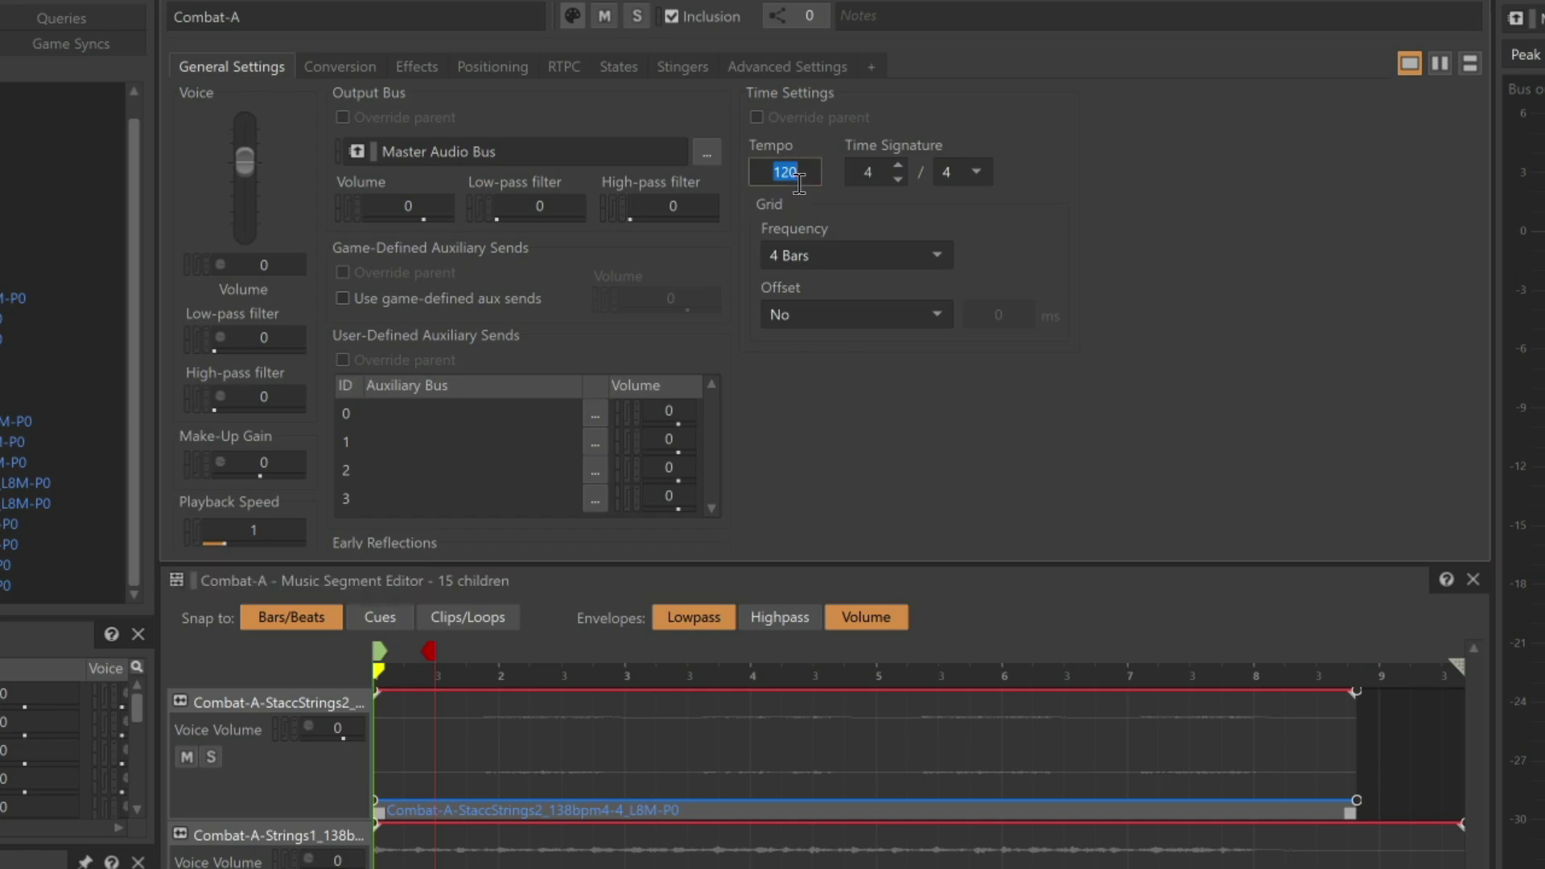
pyautogui.write('138')
pyautogui.press('Return')
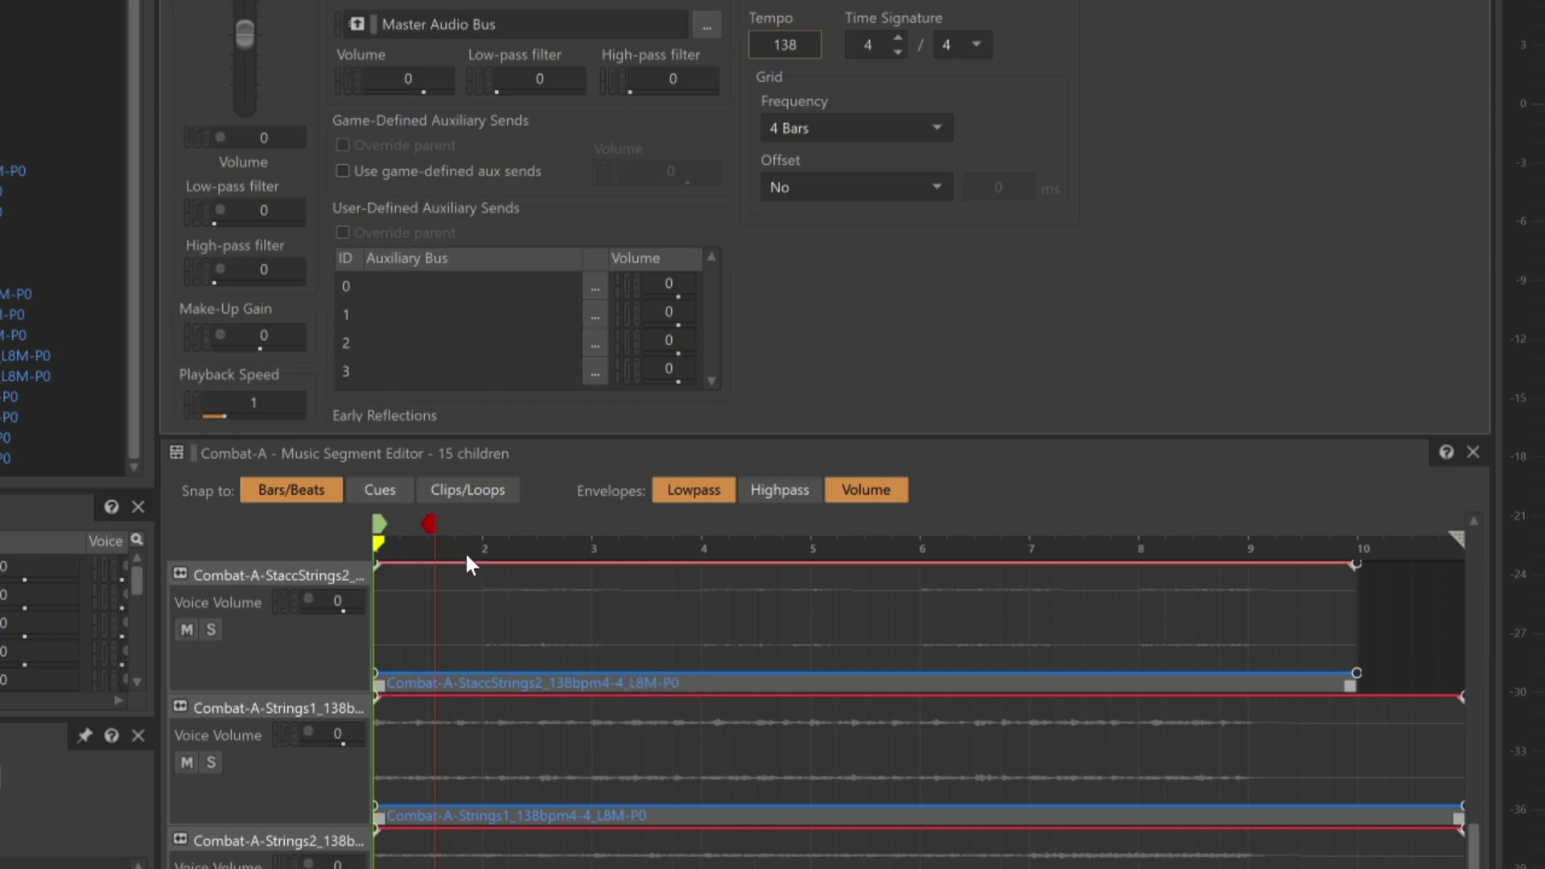
pyautogui.moveTo(431, 522); pyautogui.dragTo(1245, 529)
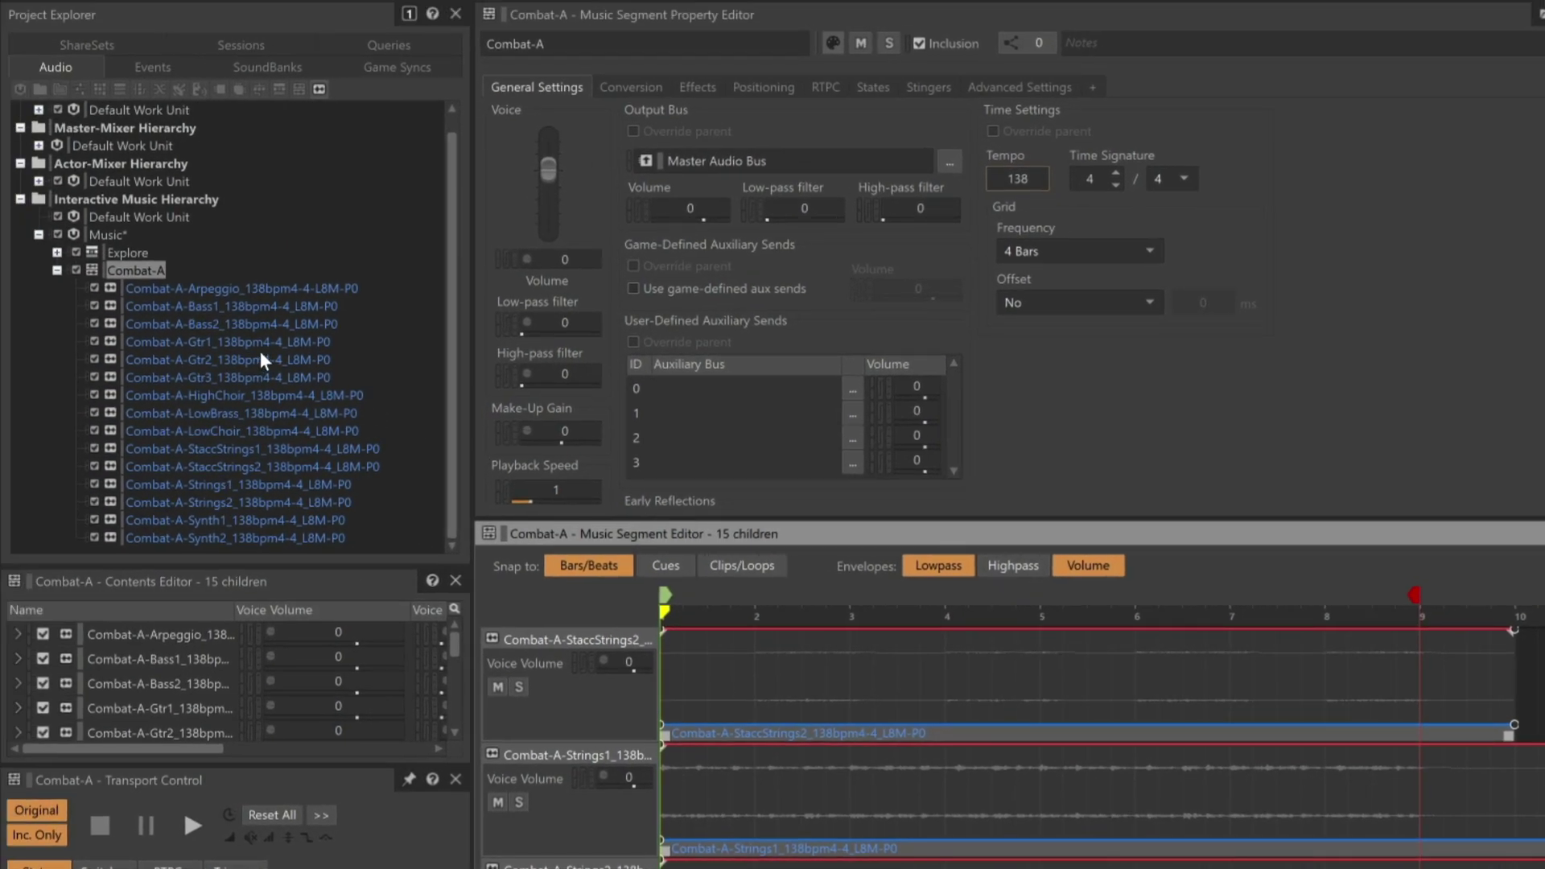
# Step: Wrap Combat-A in a new Music Playlist Container named Combat with tempo 138
pyautogui.rightClick(148, 269)
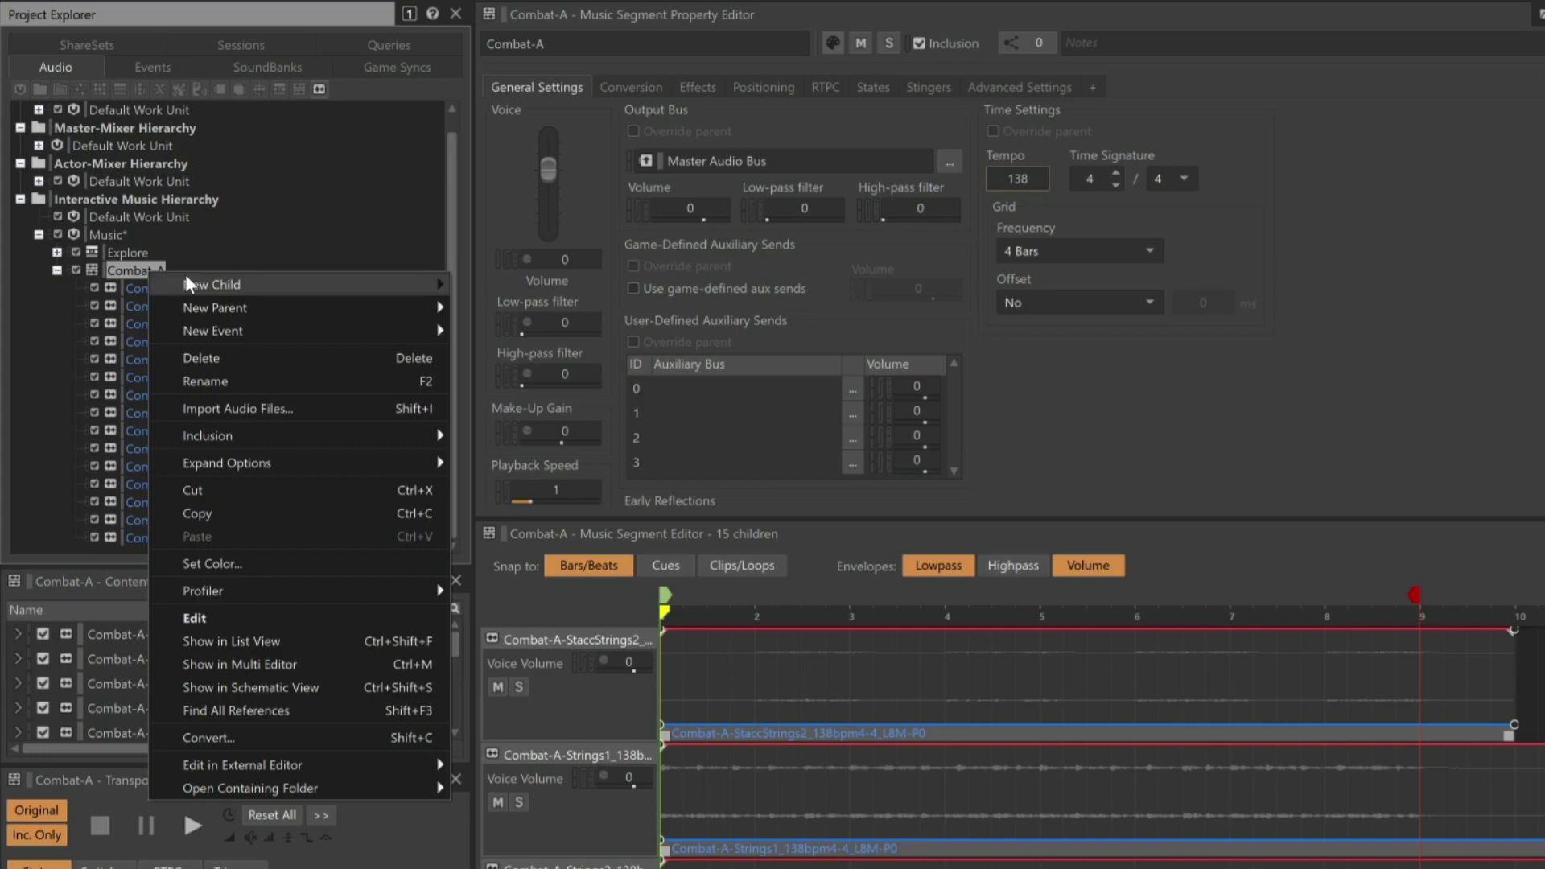
pyautogui.moveTo(348, 317)
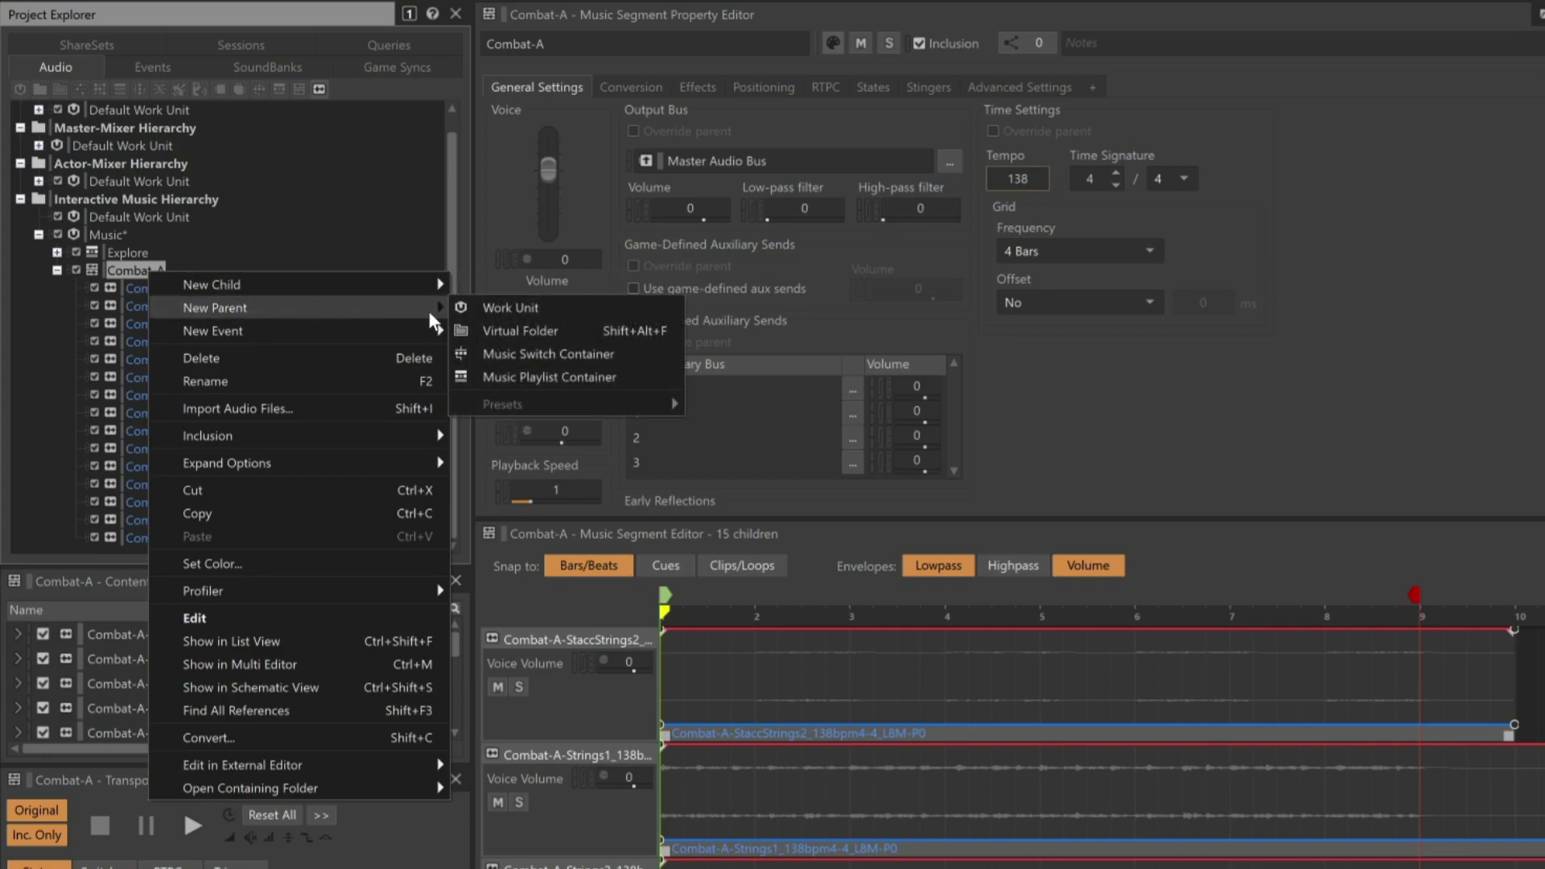
pyautogui.click(552, 376)
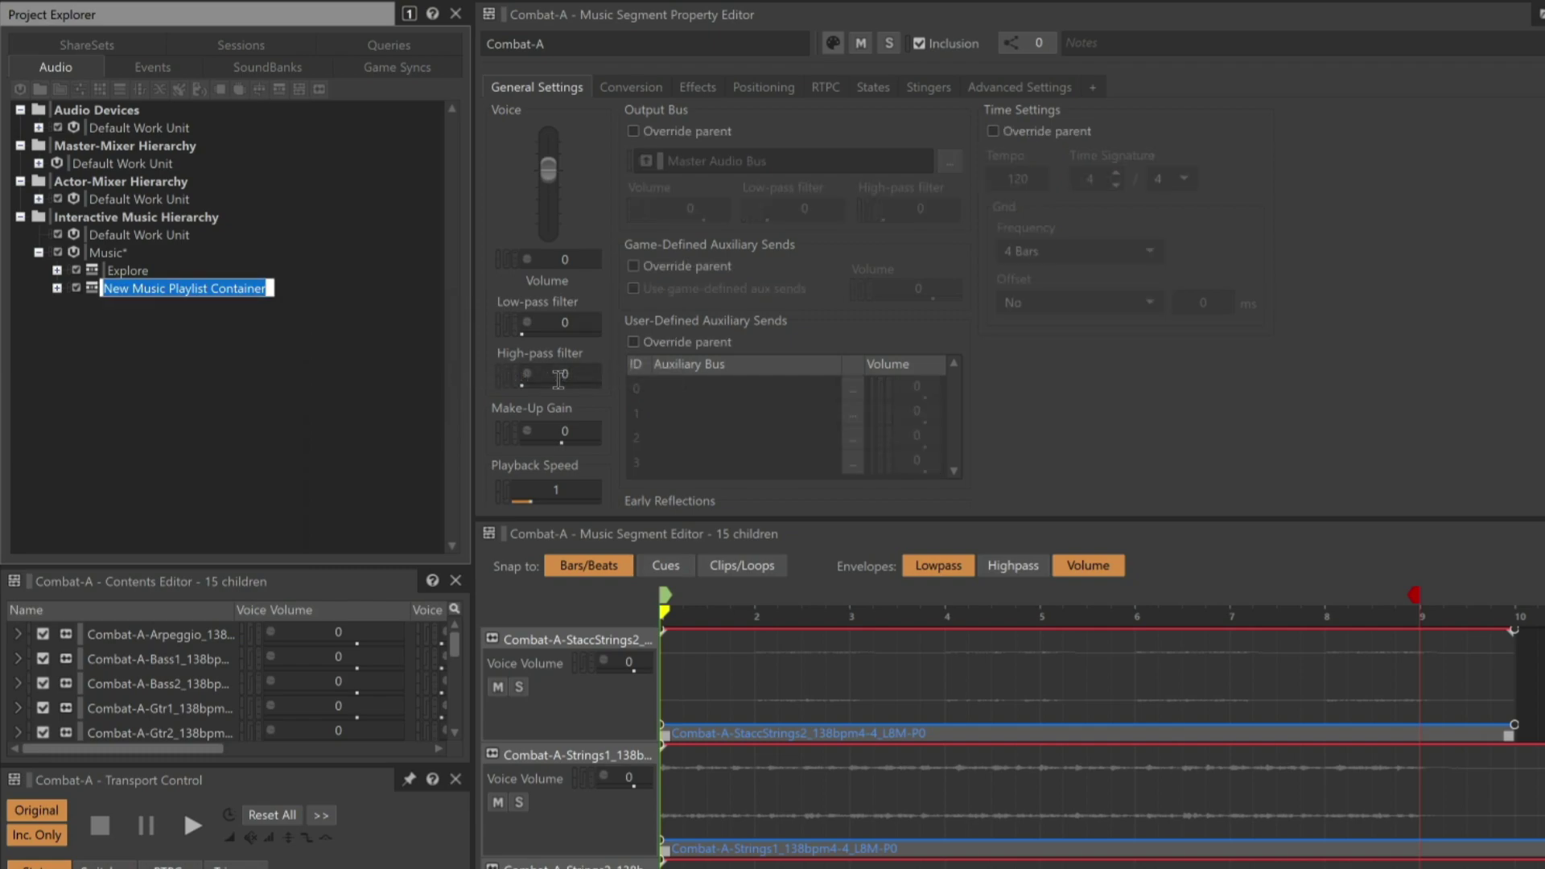
pyautogui.write('Combat')
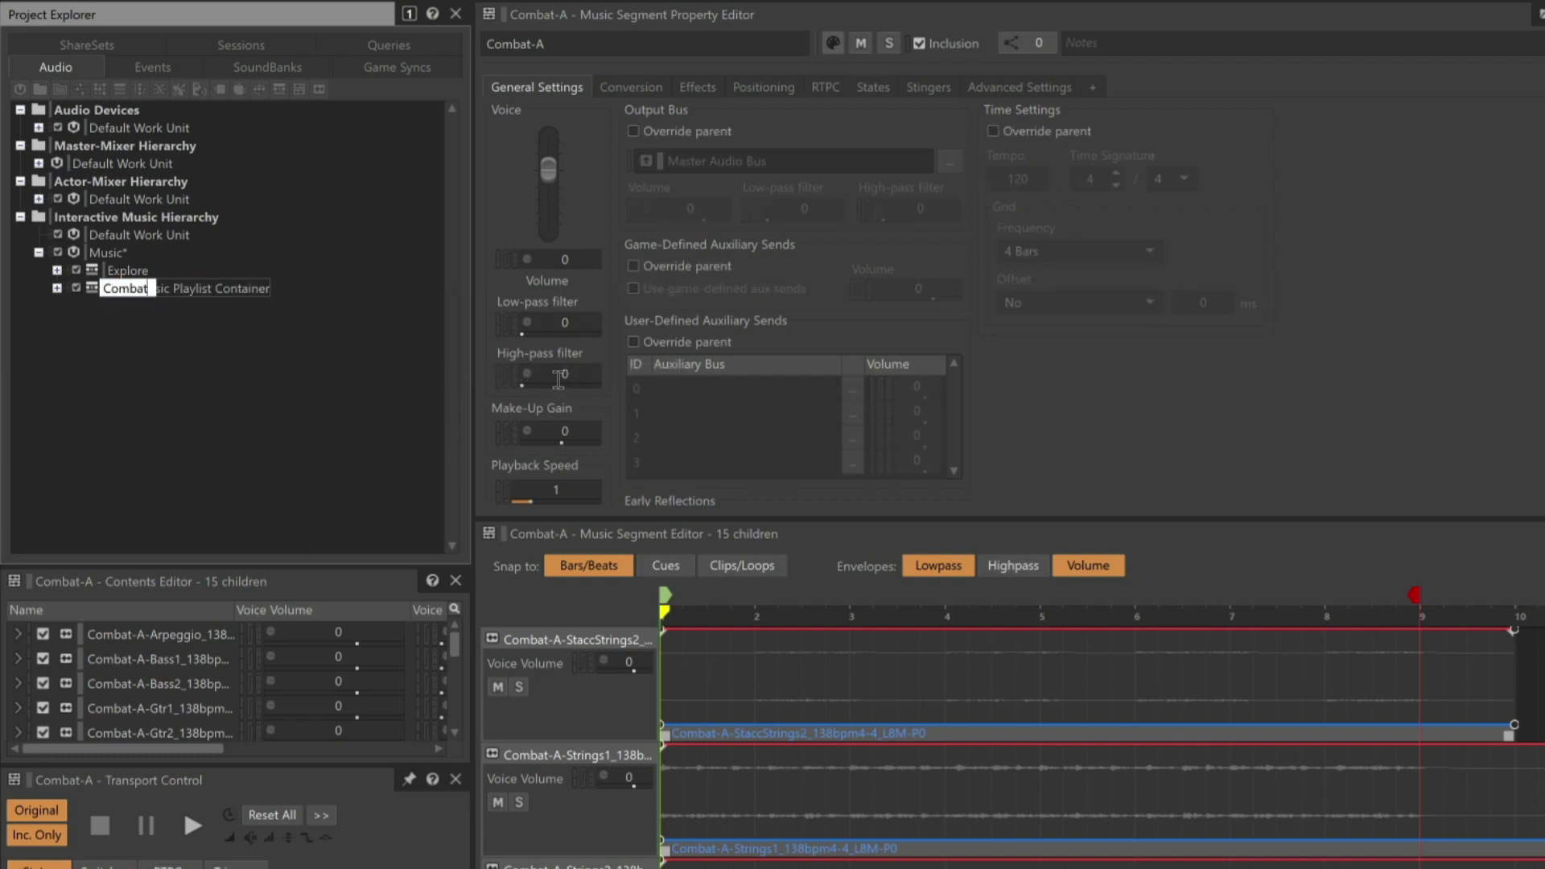
pyautogui.press('Return')
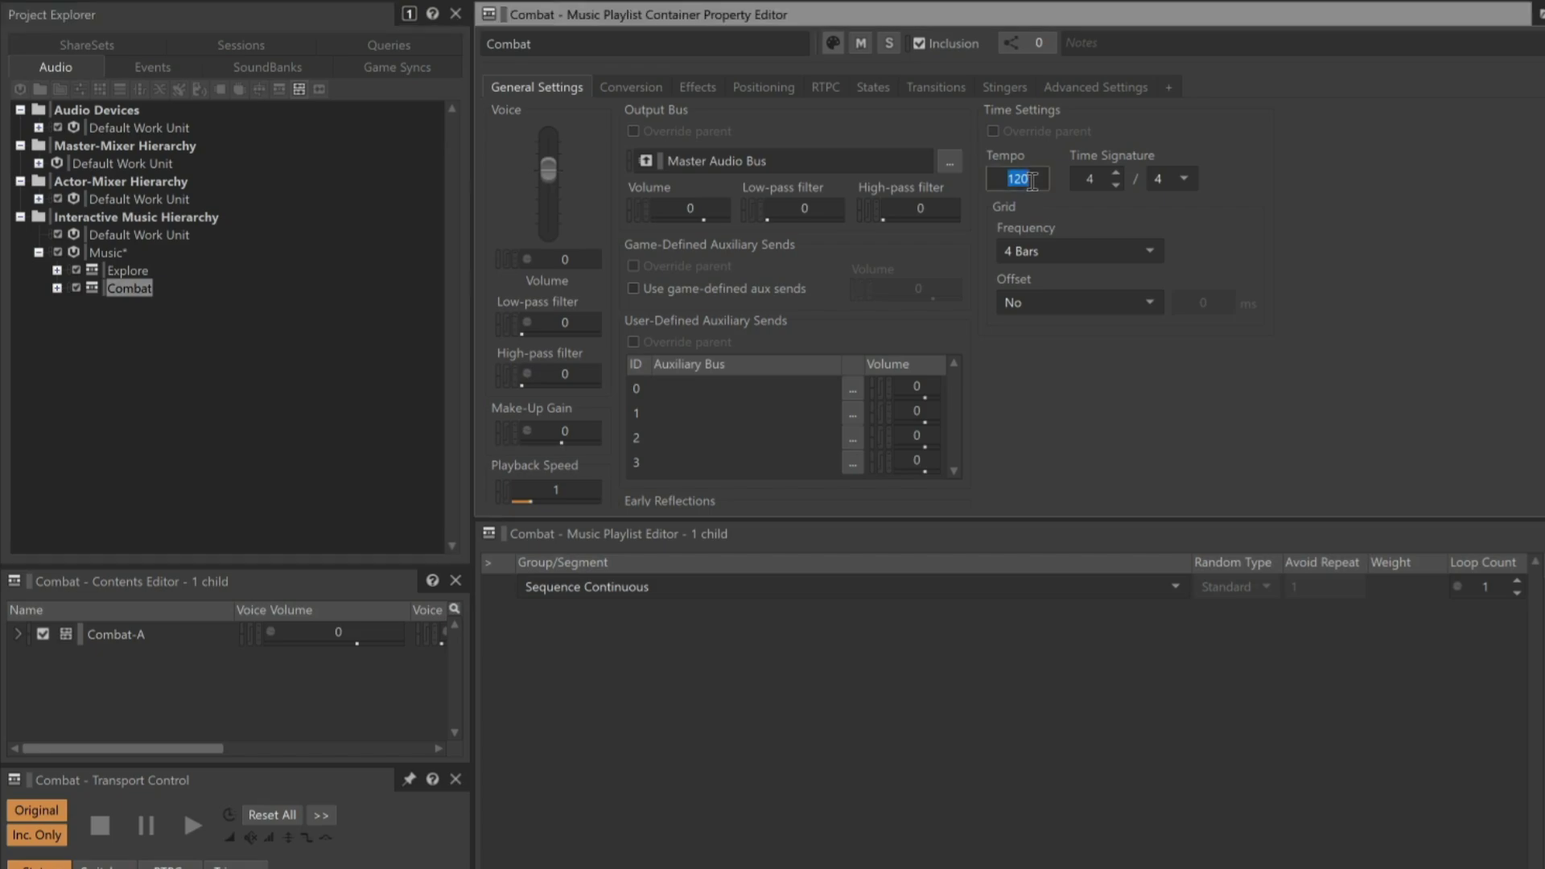
pyautogui.write('138')
# Step: Drag Combat-A into the Combat playlist's Sequence Continuous group and set its loop count to Infinite
pyautogui.click(56, 288)
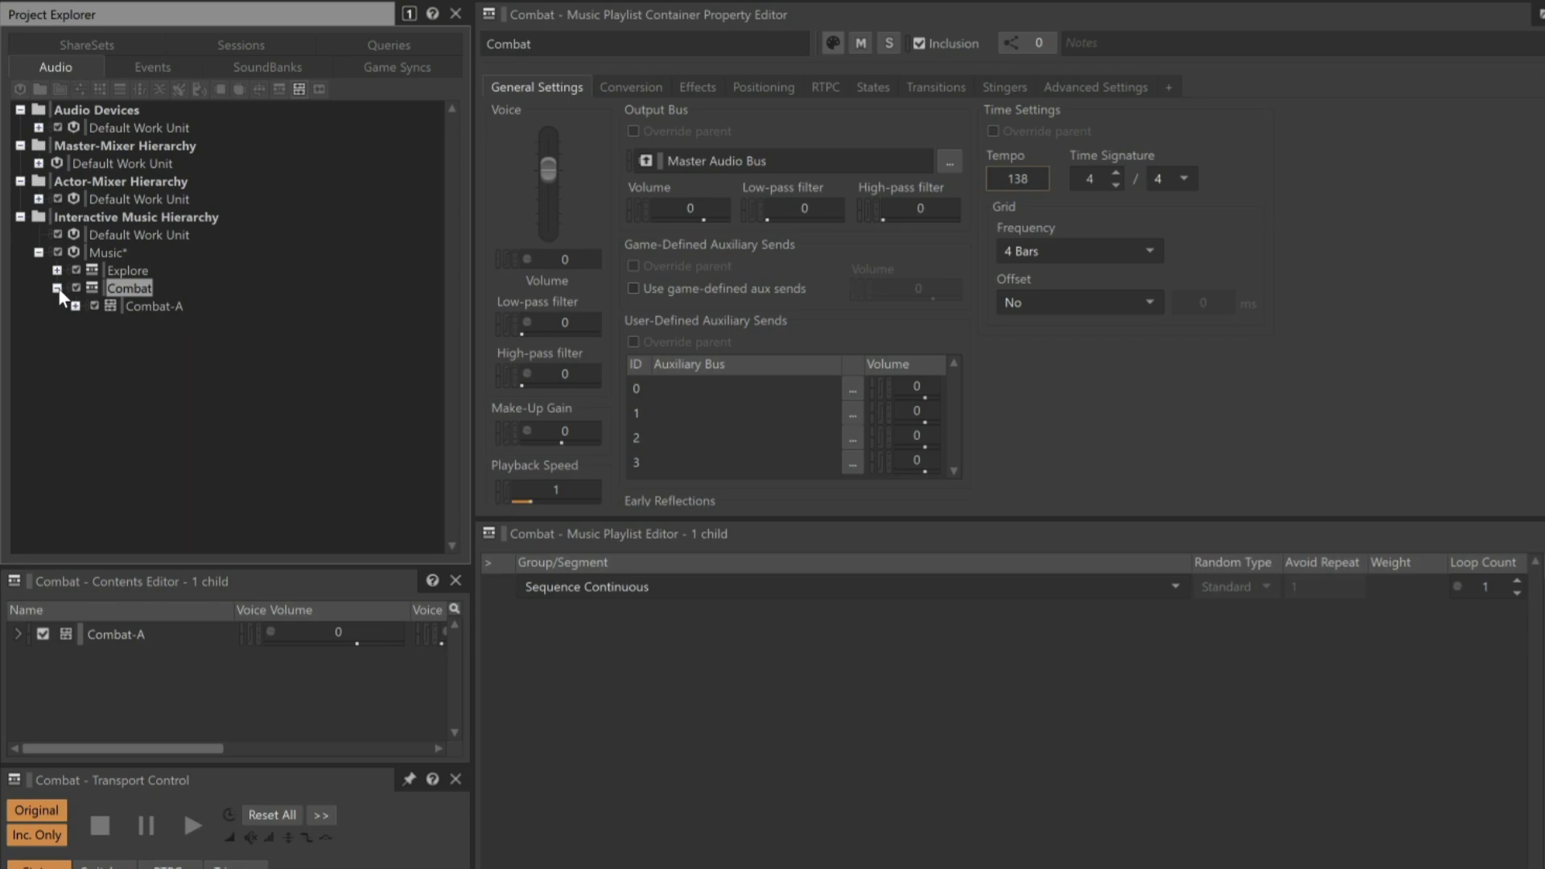
pyautogui.moveTo(138, 303); pyautogui.dragTo(621, 629)
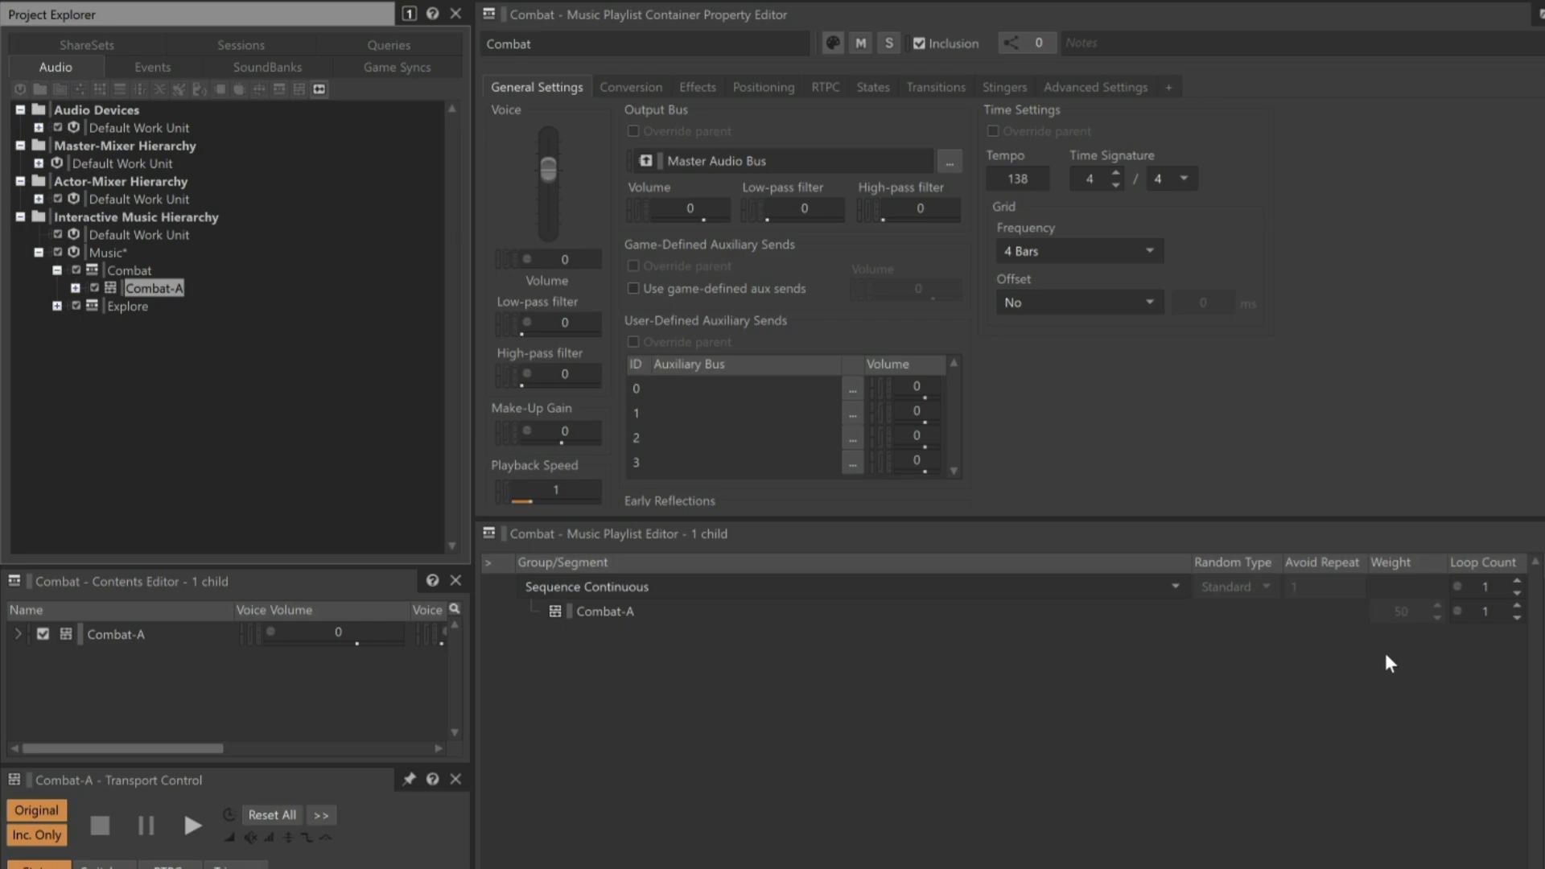
pyautogui.click(1517, 594)
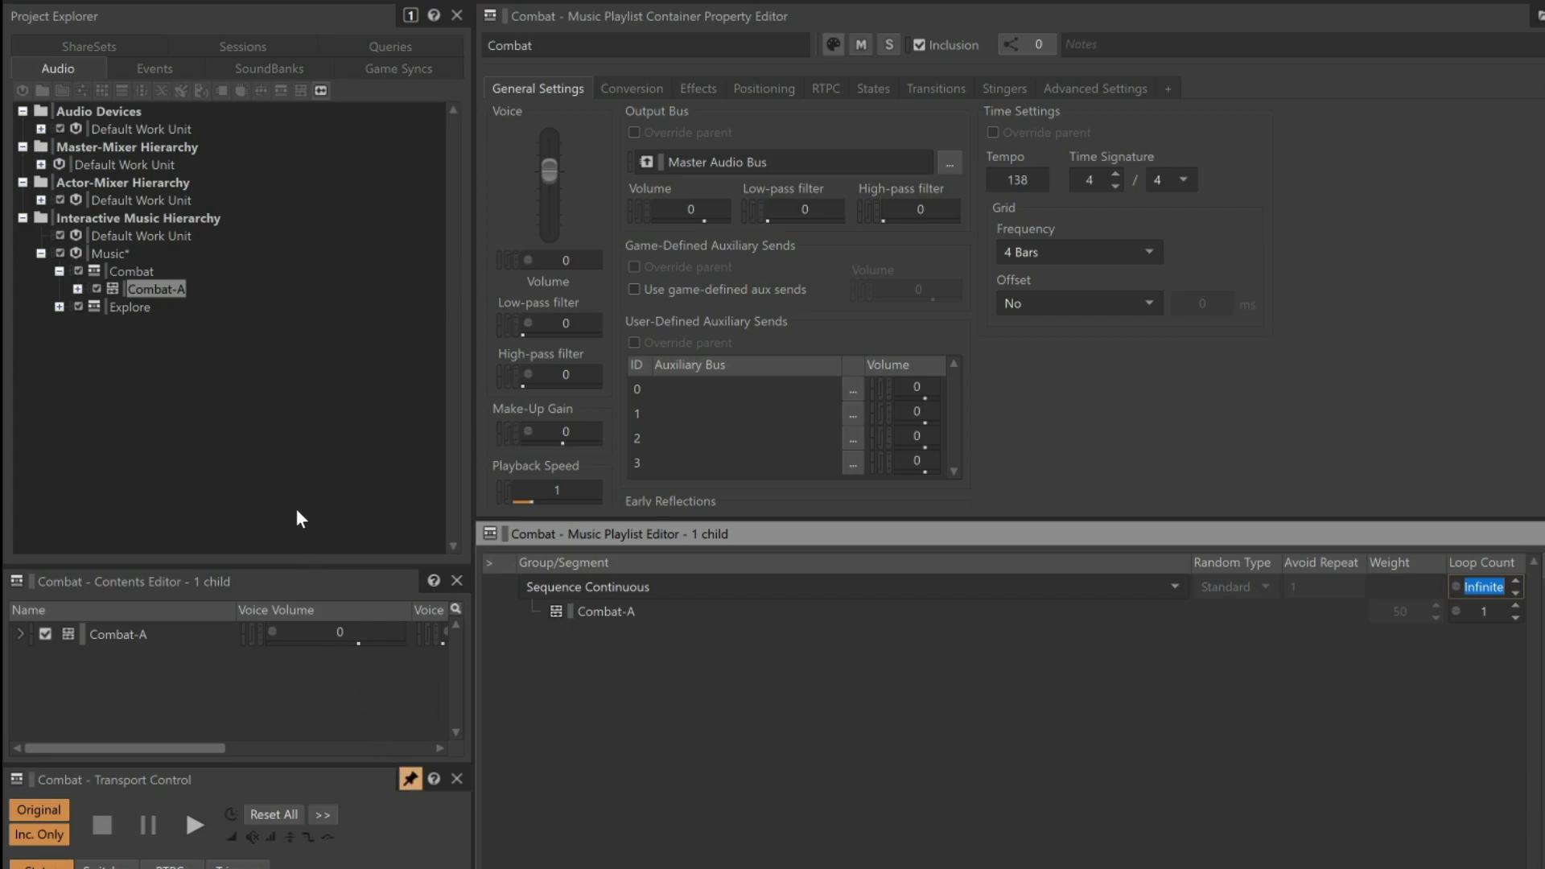
# Step: Solo Combat-A's Arpeggio and Gtr1 tracks while the segment plays
pyautogui.click(176, 293)
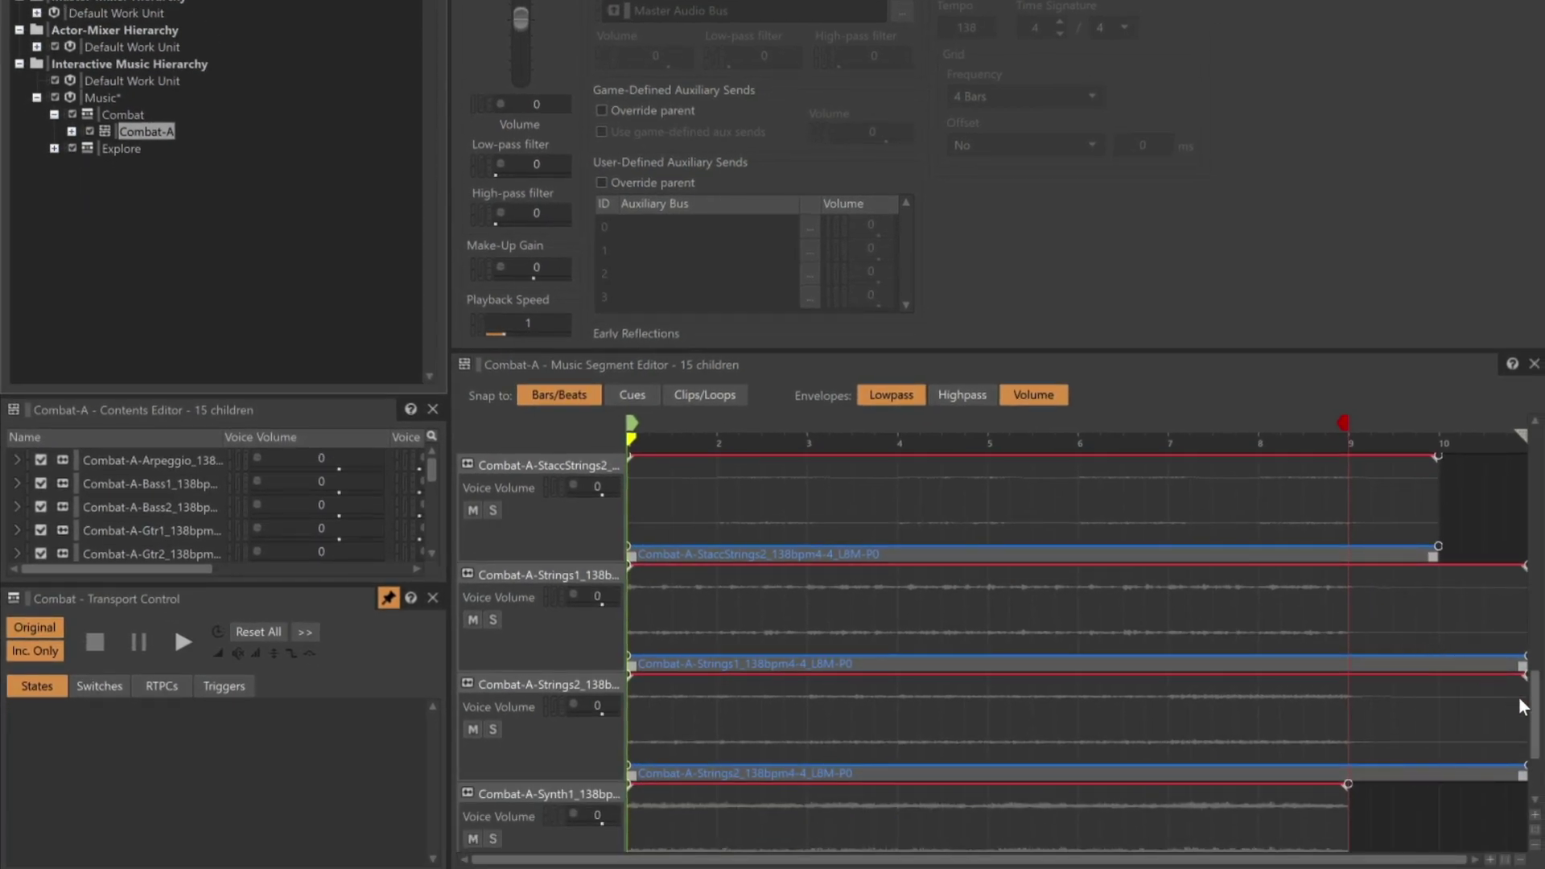
pyautogui.moveTo(1533, 717); pyautogui.dragTo(1538, 447)
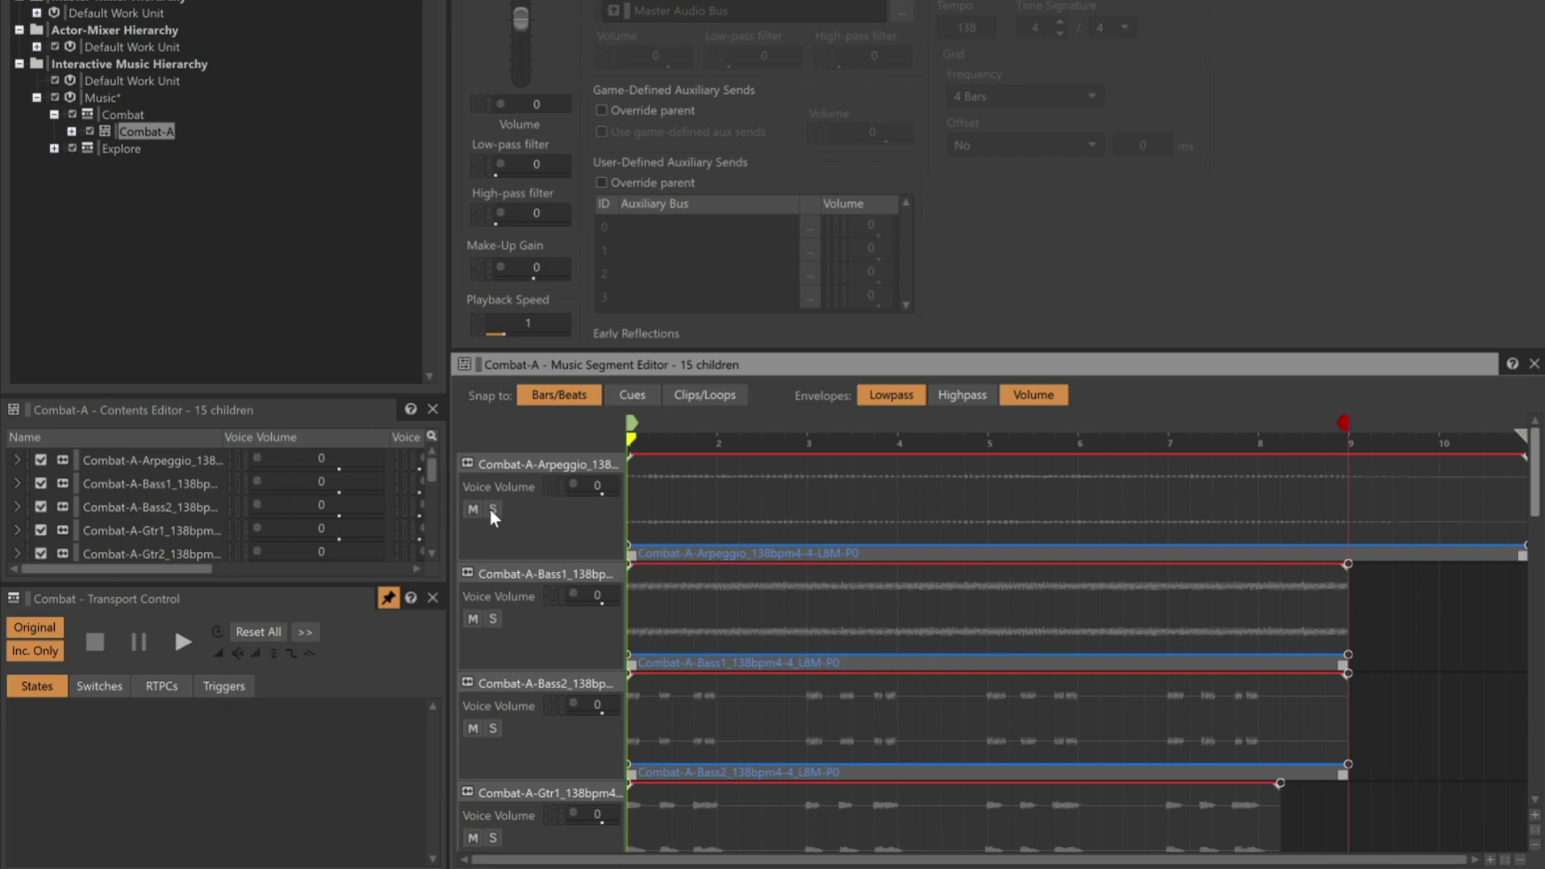
pyautogui.click(491, 508)
pyautogui.click(185, 642)
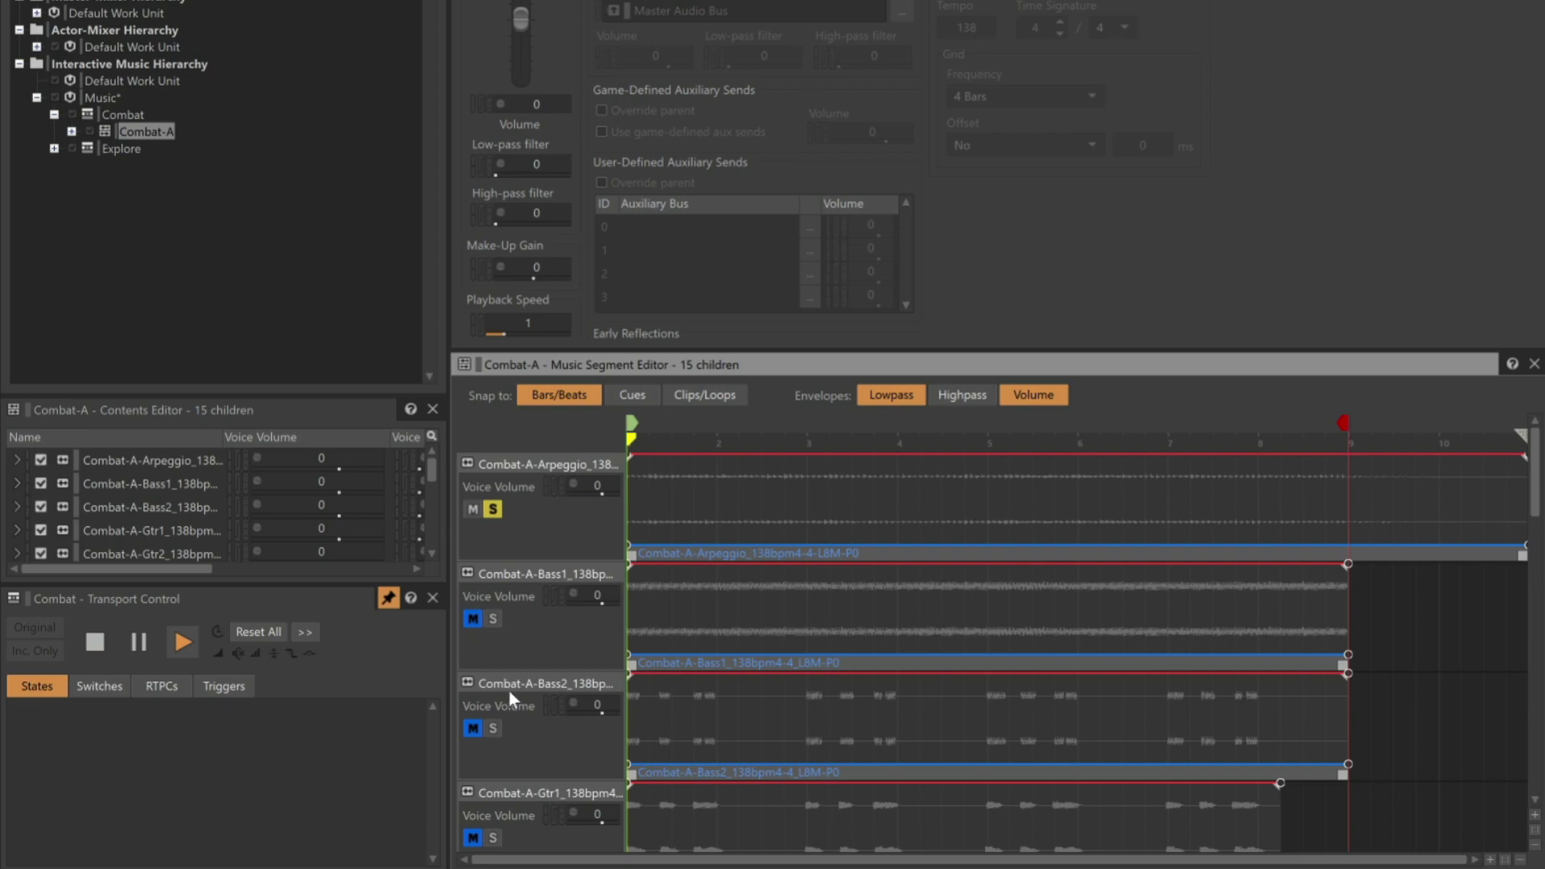
pyautogui.click(494, 839)
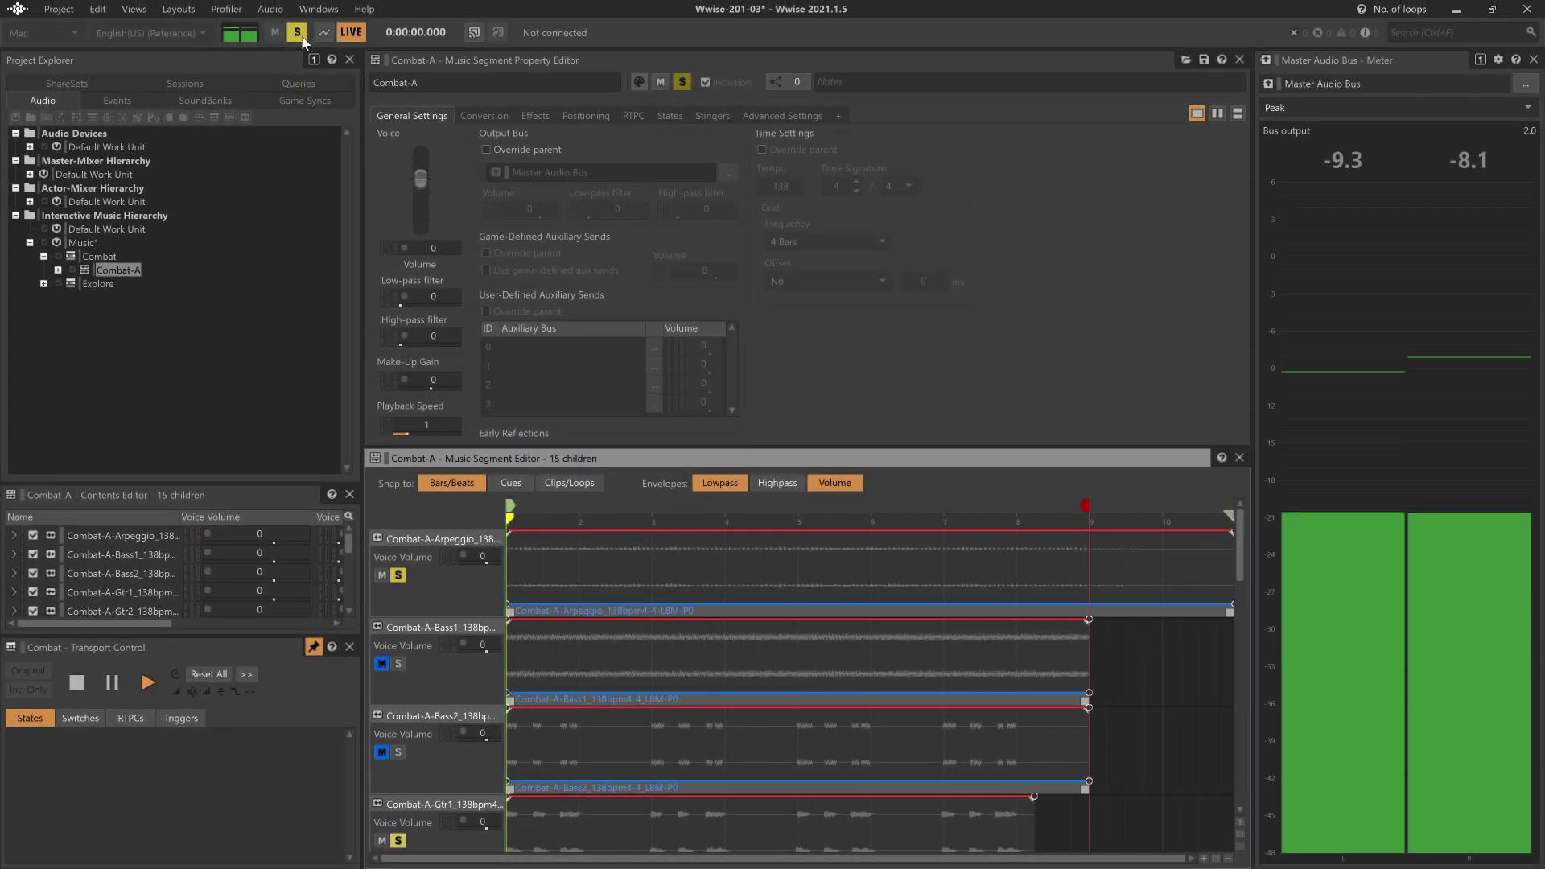
# Step: Clear all solos, stop playback, and mute the Arpeggio, Bass1, Bass2 and Gtr1 tracks
pyautogui.click(297, 32)
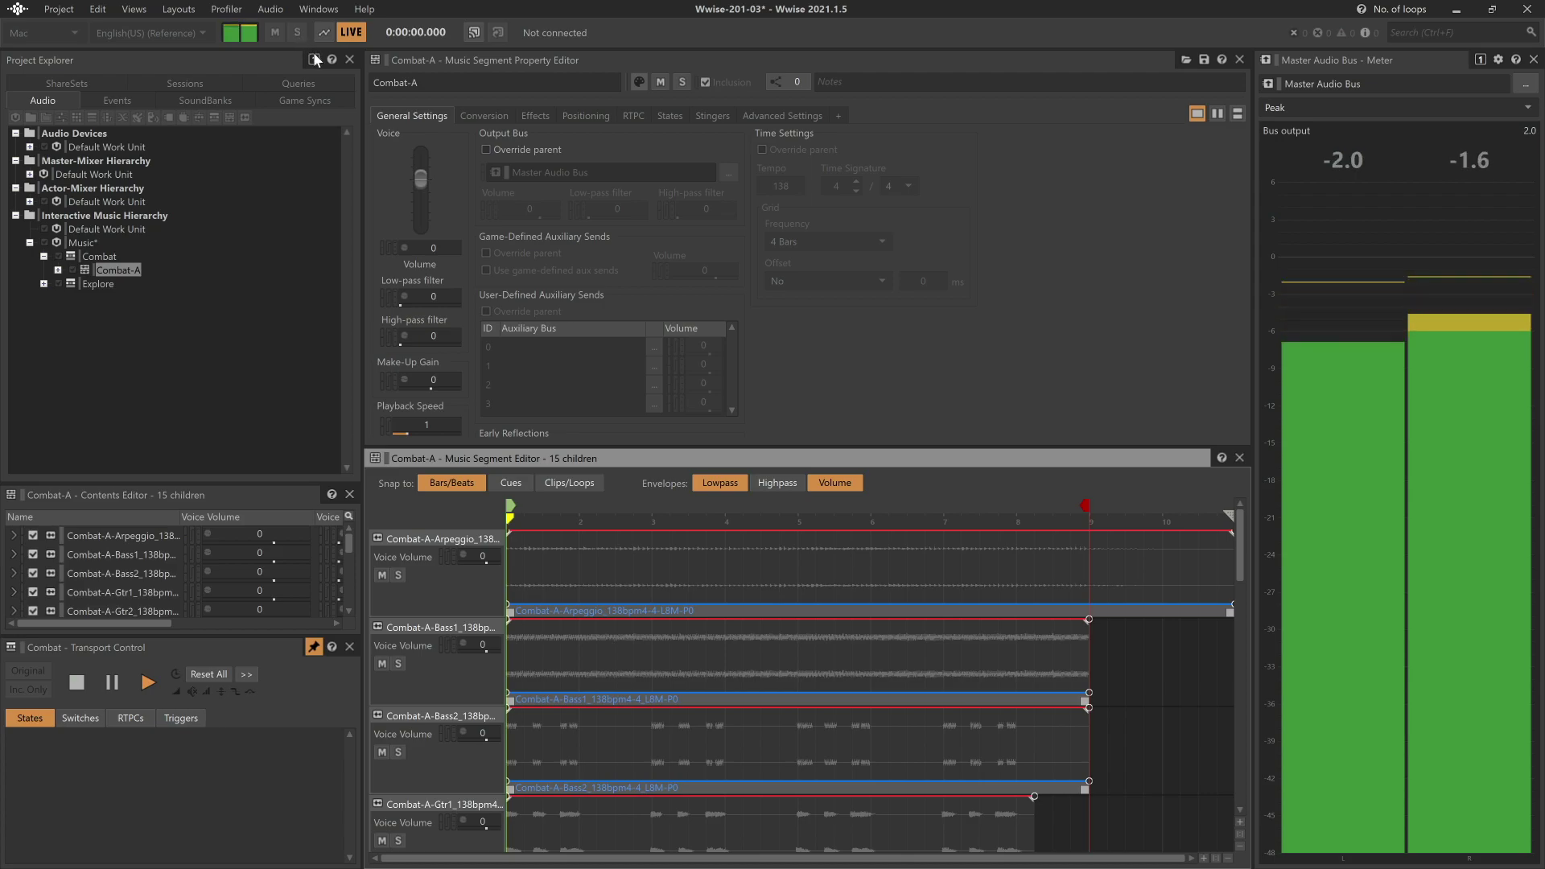
pyautogui.click(76, 683)
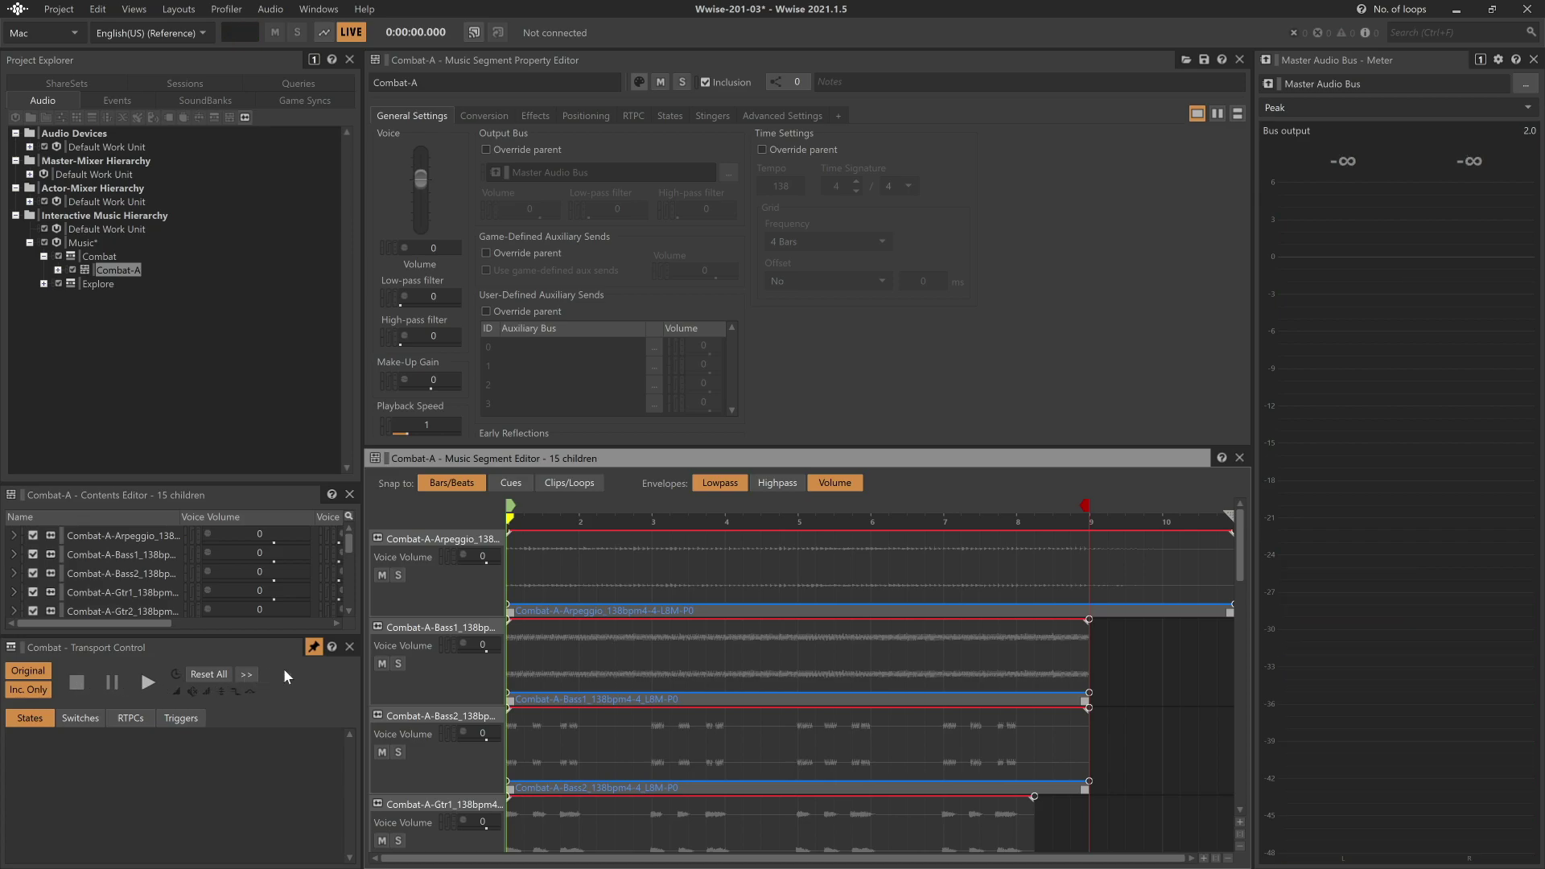
pyautogui.click(382, 575)
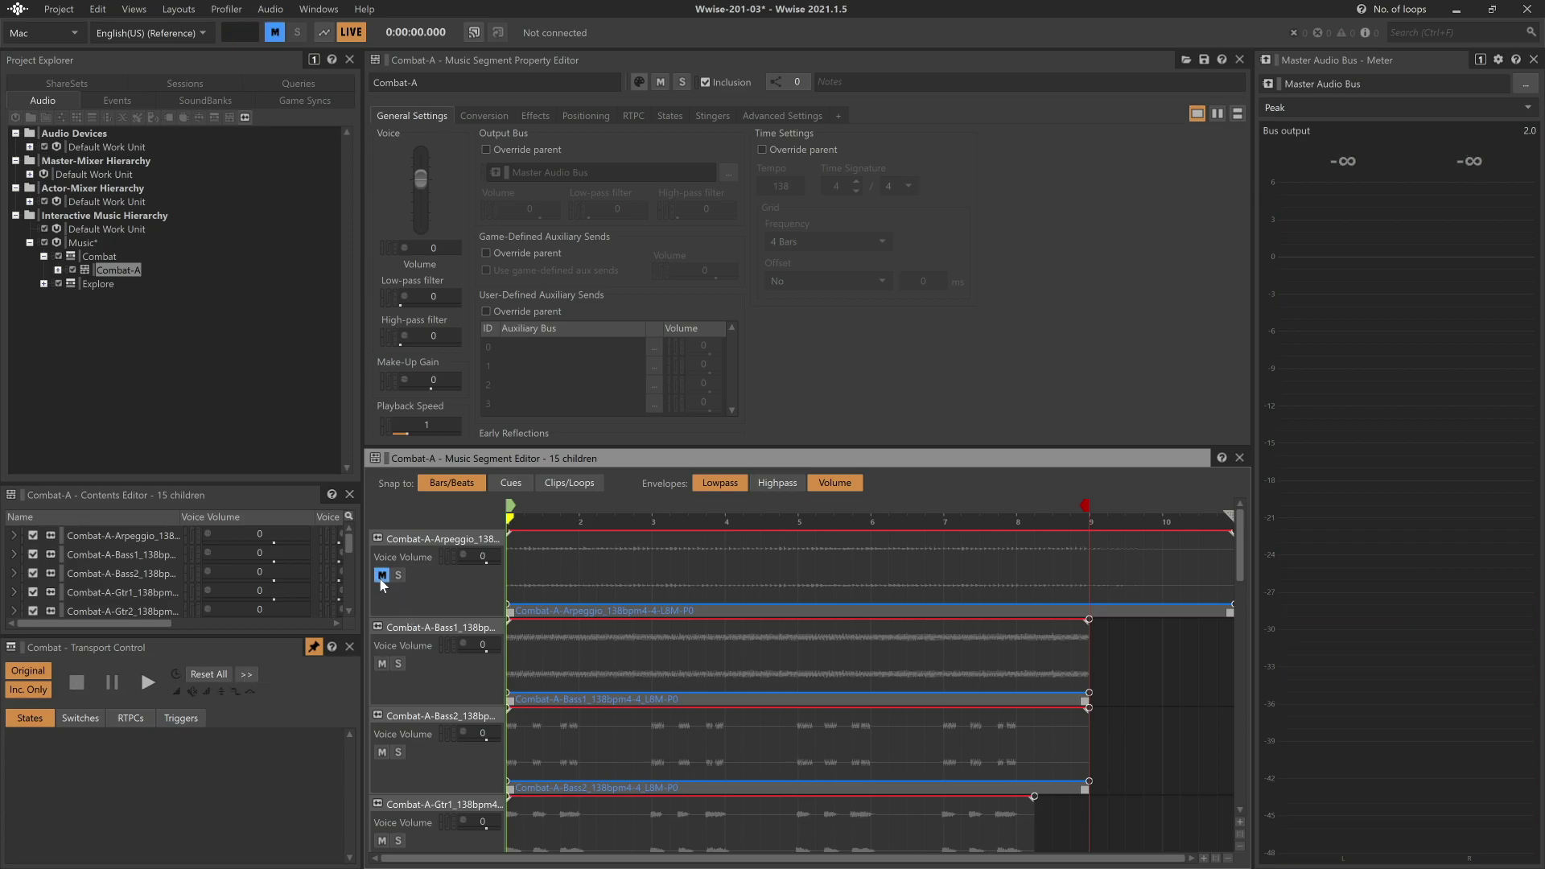
pyautogui.click(381, 663)
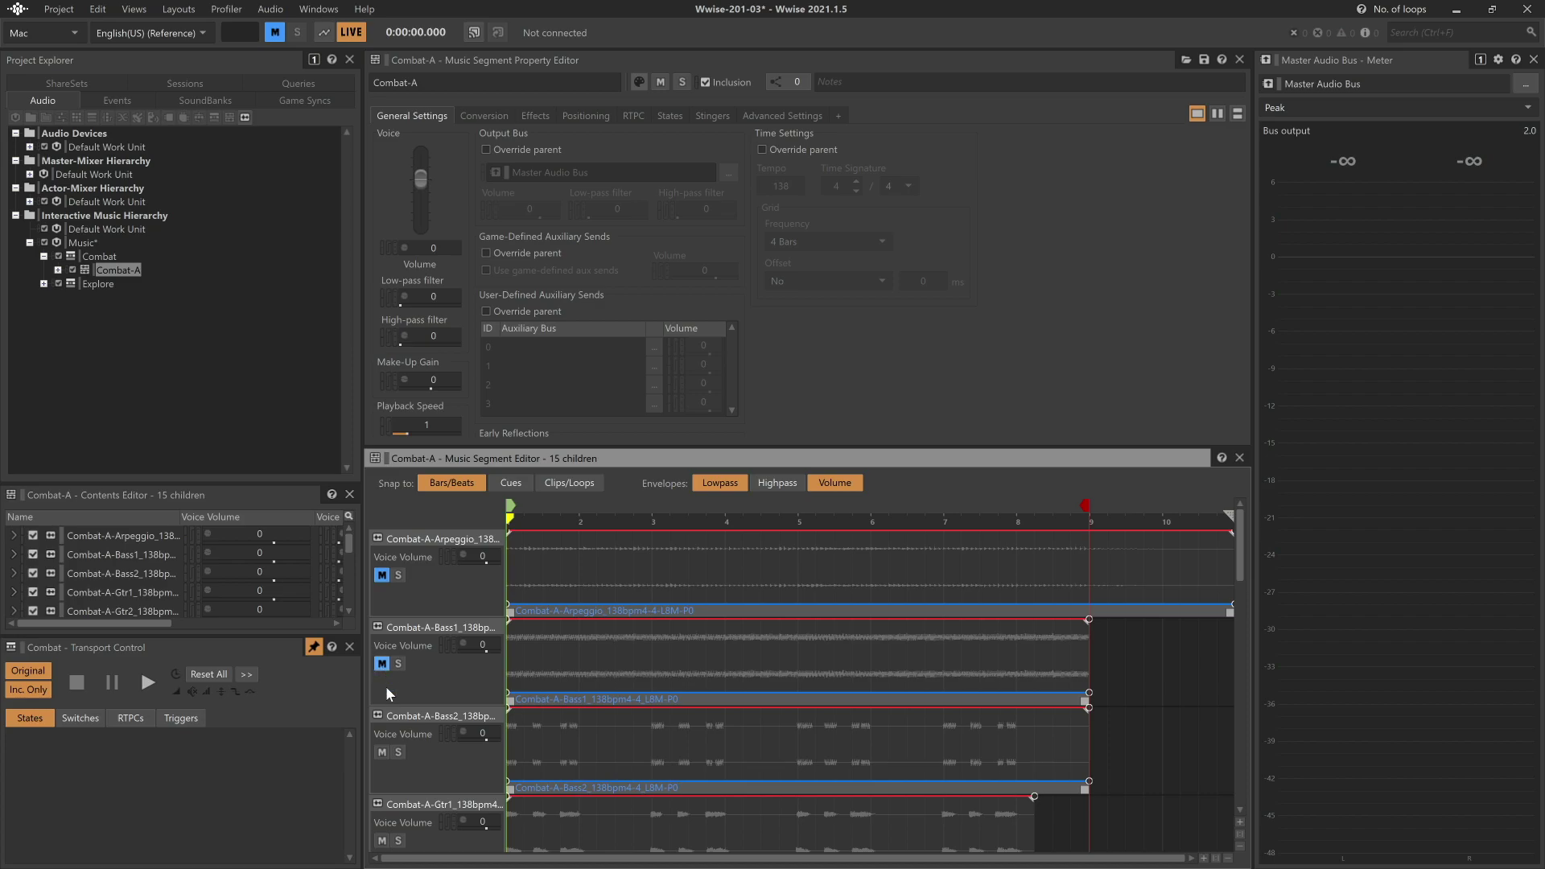
pyautogui.click(382, 752)
pyautogui.click(382, 840)
# Step: Mute Gtr2 and Gtr3, play Combat-A, then also mute HighChoir and LowBrass
pyautogui.moveTo(1242, 577); pyautogui.dragTo(1242, 656)
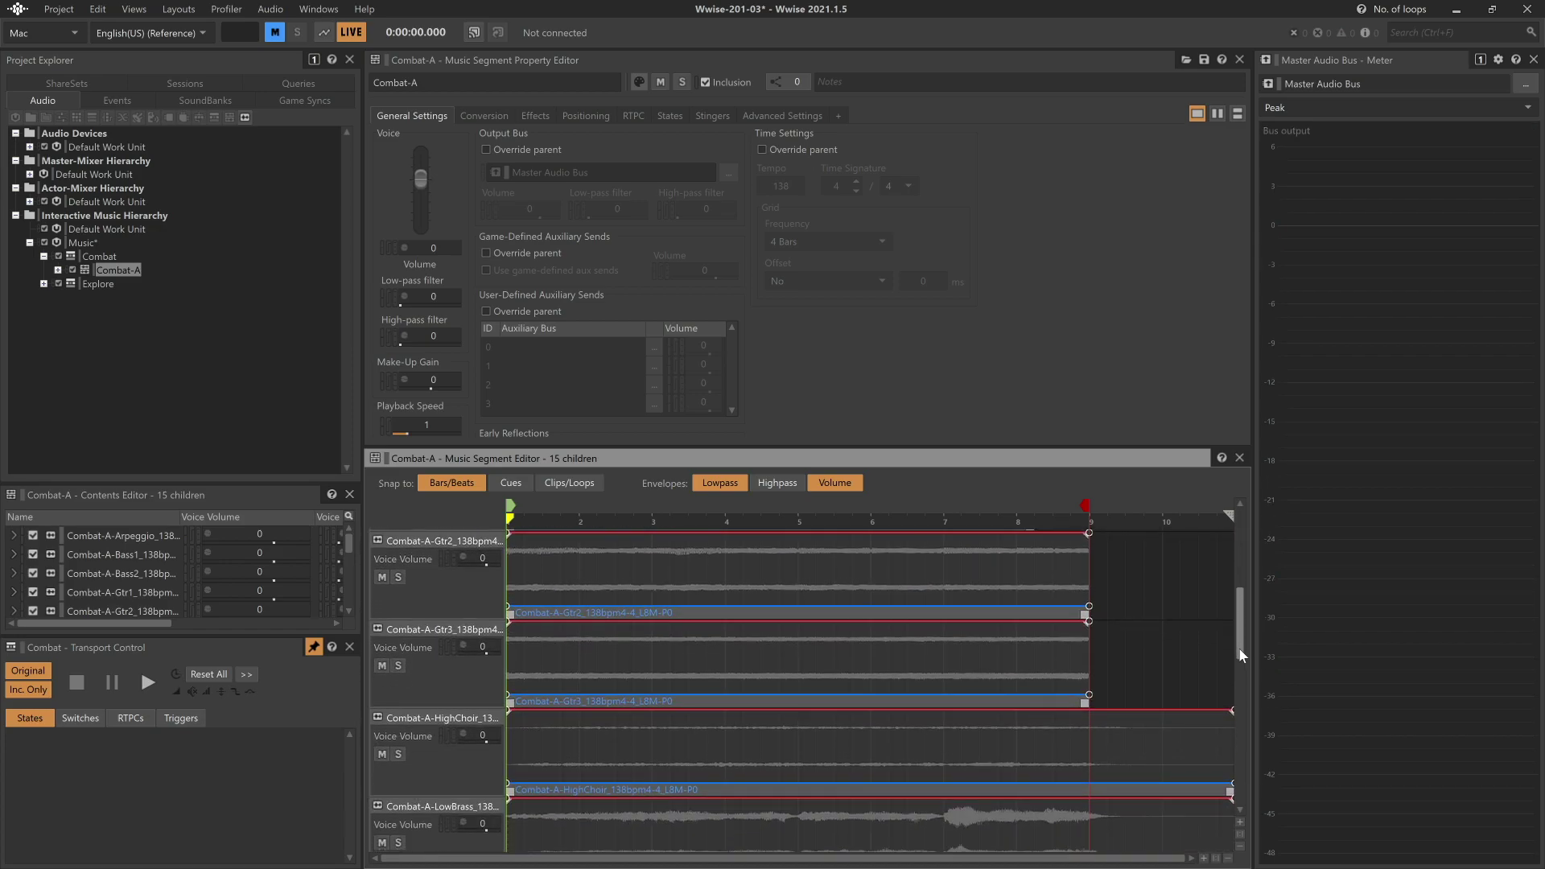
pyautogui.click(382, 578)
pyautogui.click(382, 667)
pyautogui.click(144, 683)
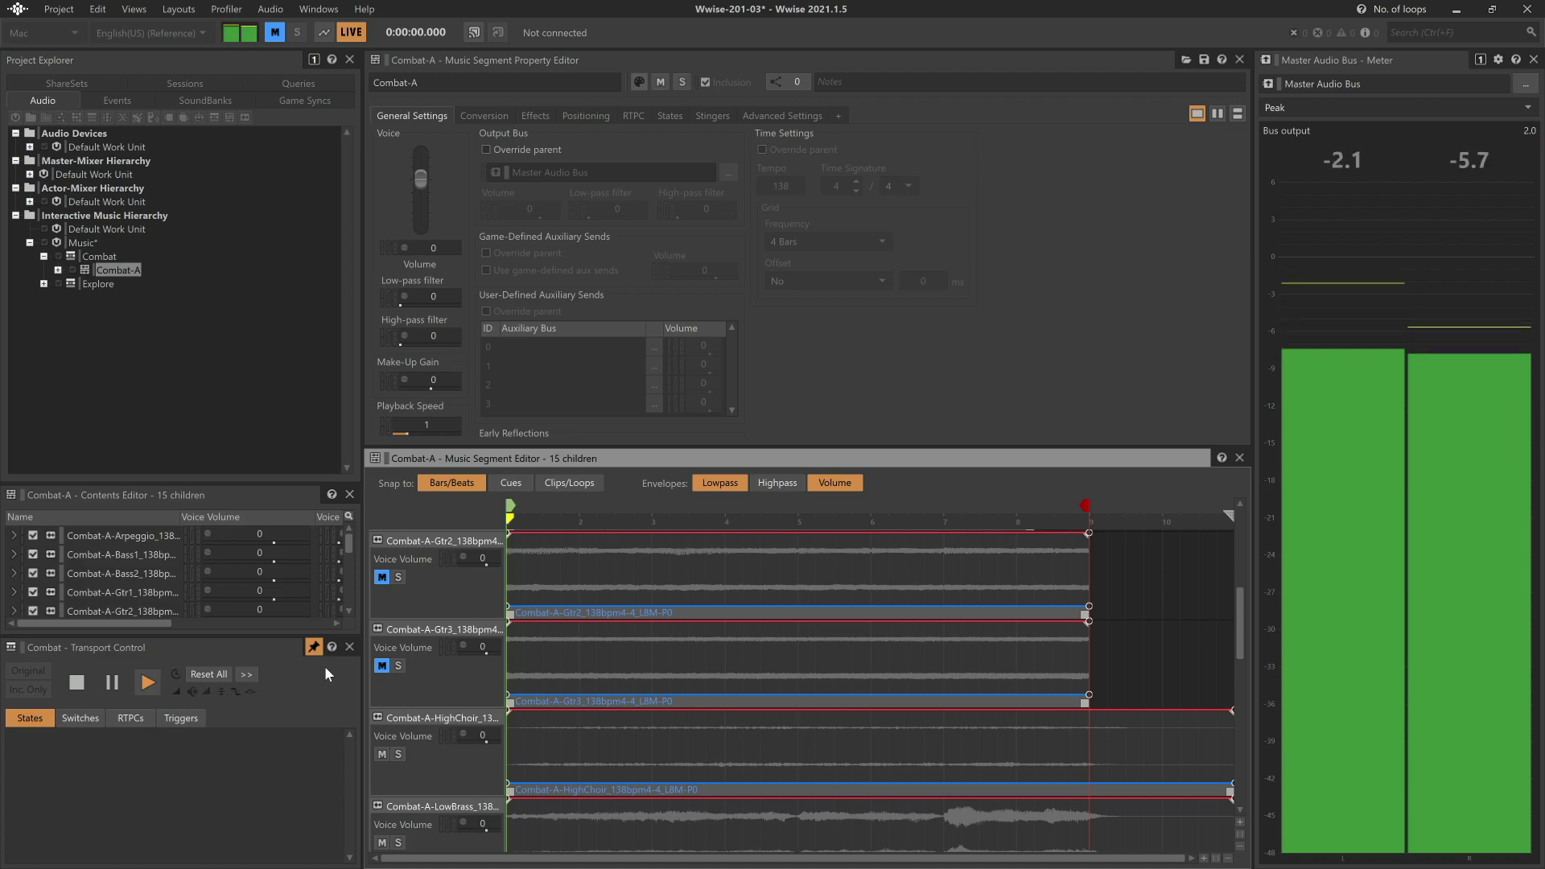
pyautogui.click(383, 755)
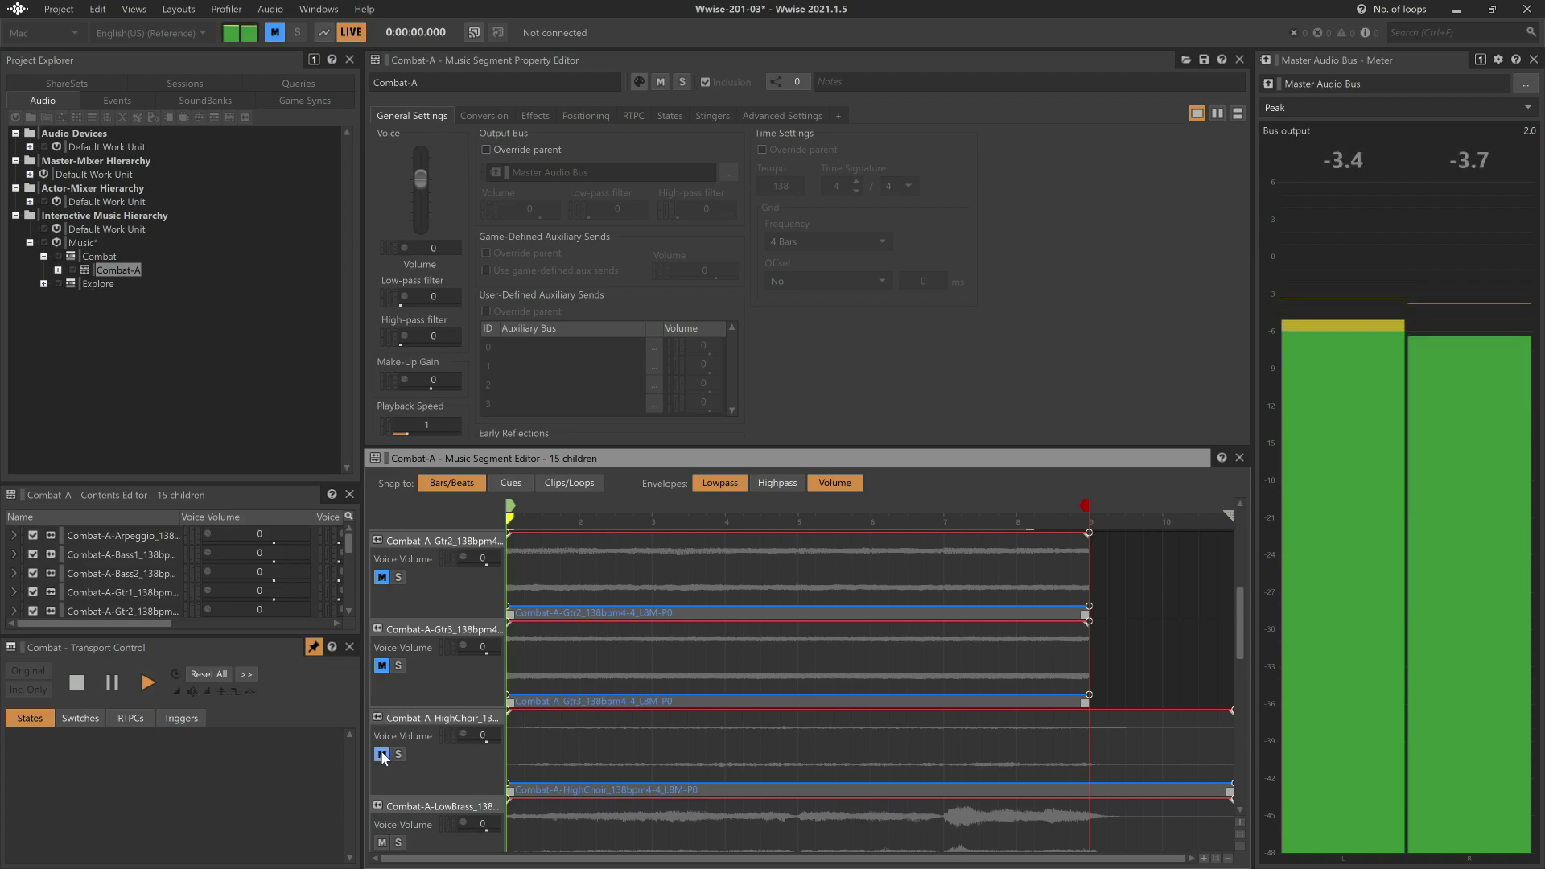
pyautogui.click(383, 842)
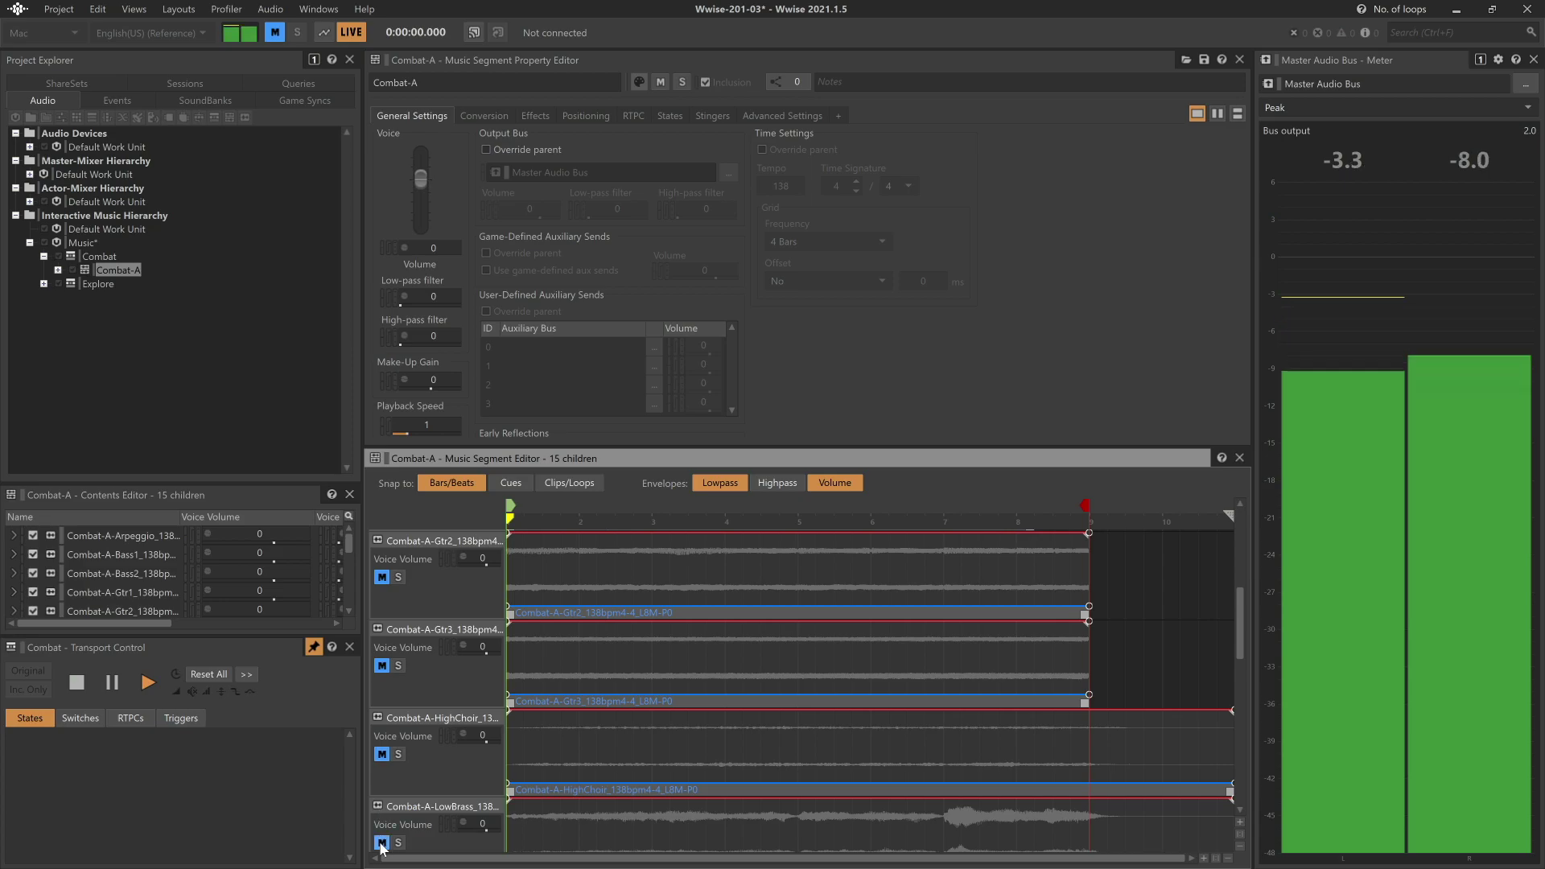
# Step: Unmute HighChoir, Gtr3 and Gtr2, then clear all remaining track mutes
pyautogui.click(383, 754)
pyautogui.click(383, 667)
pyautogui.click(381, 577)
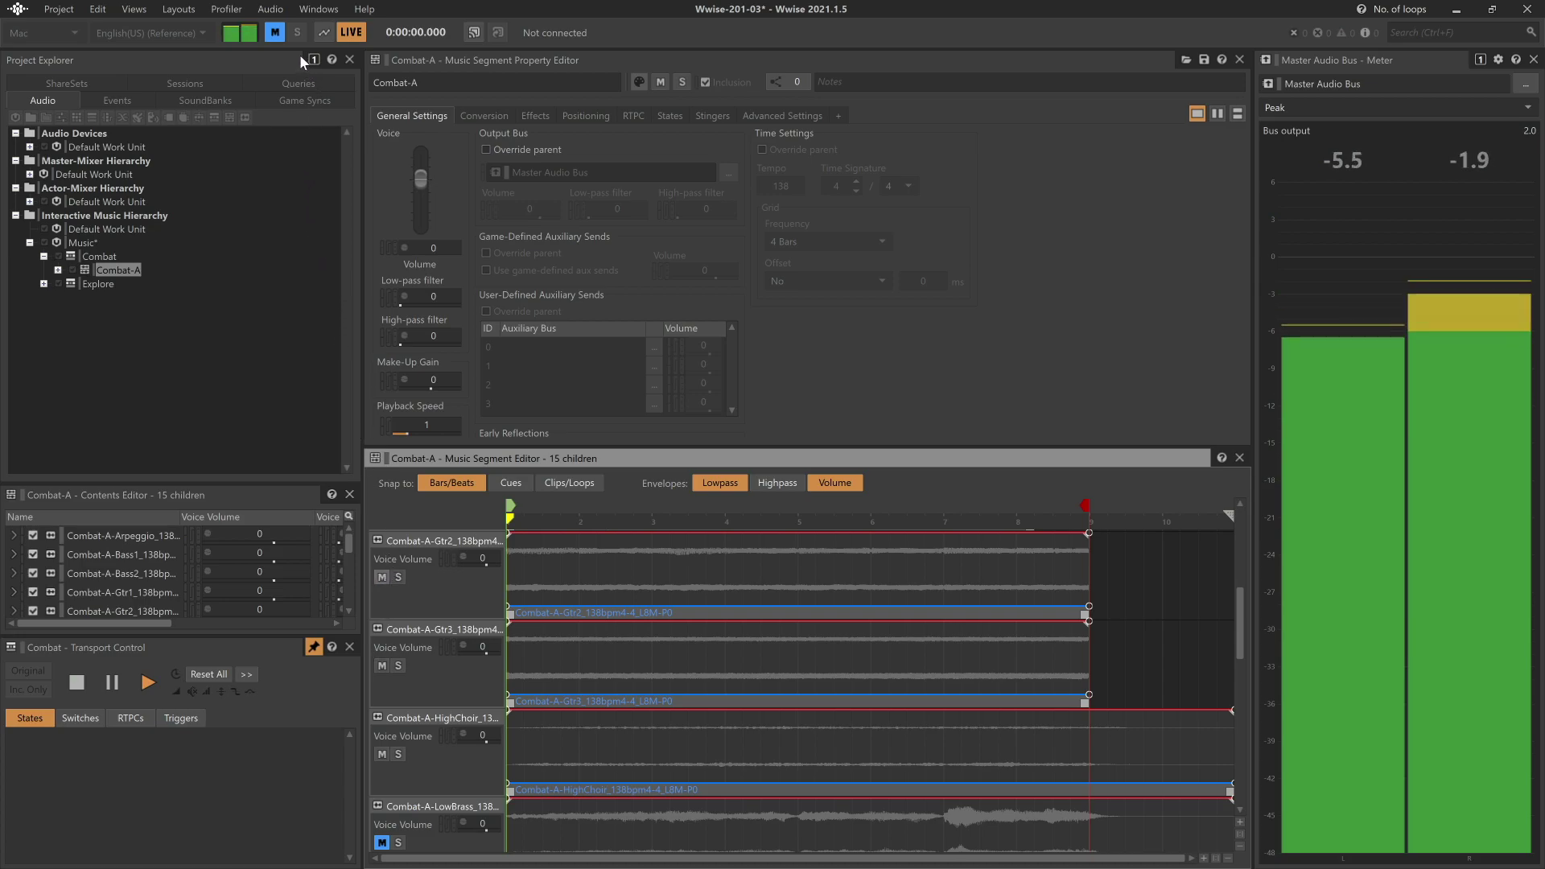
pyautogui.click(275, 36)
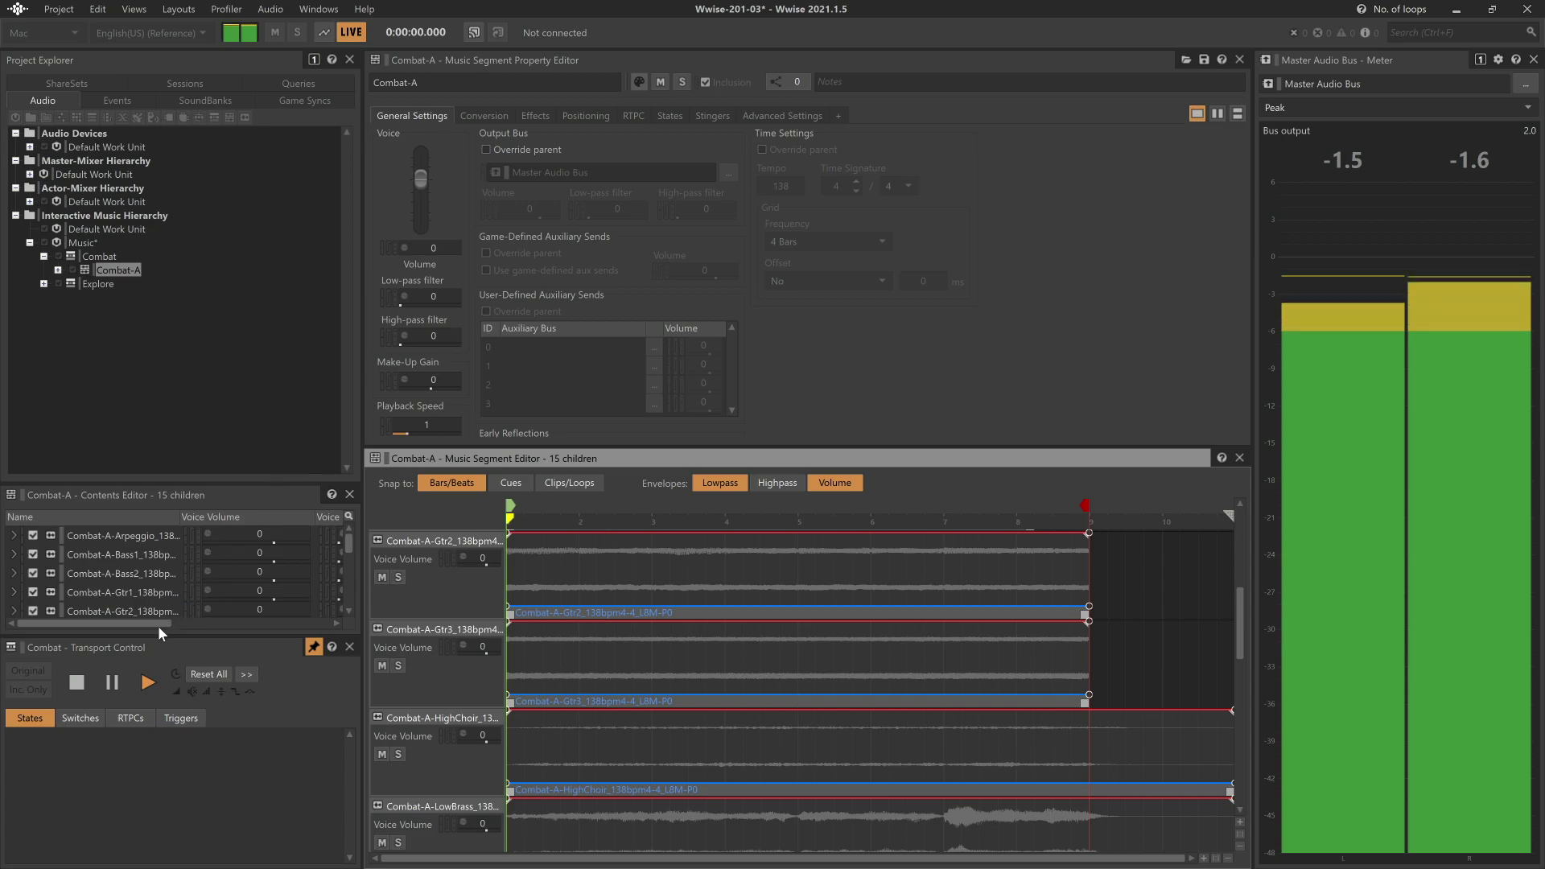
# Step: Stop playback and scroll the track list up until Gtr1 shows above Gtr2
pyautogui.click(77, 683)
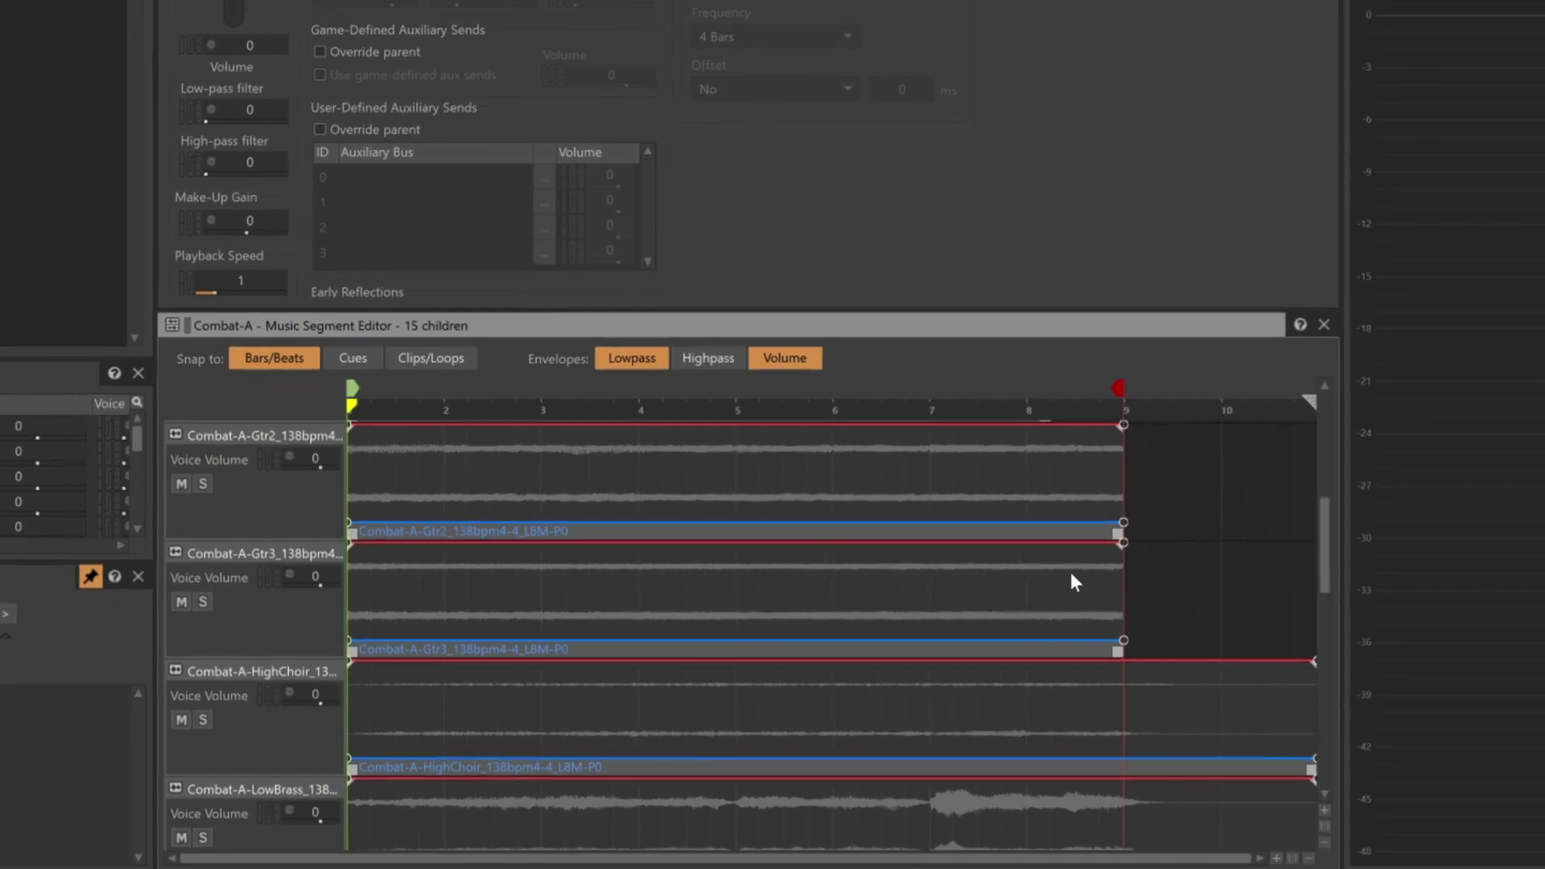
pyautogui.scroll(2, 1325, 551)
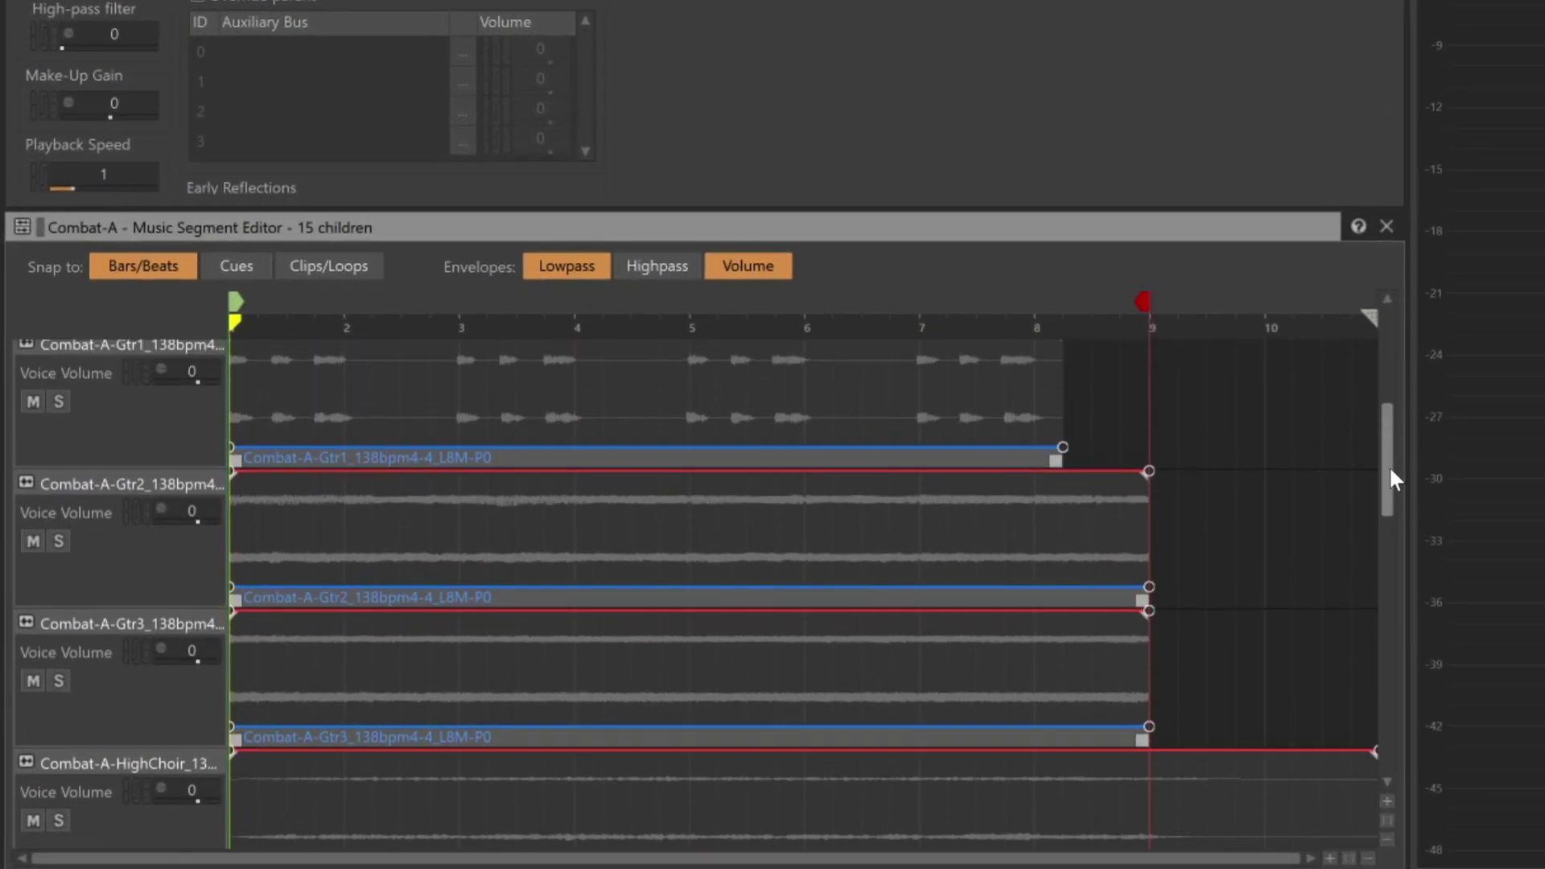
pyautogui.moveTo(1389, 465); pyautogui.dragTo(1390, 462)
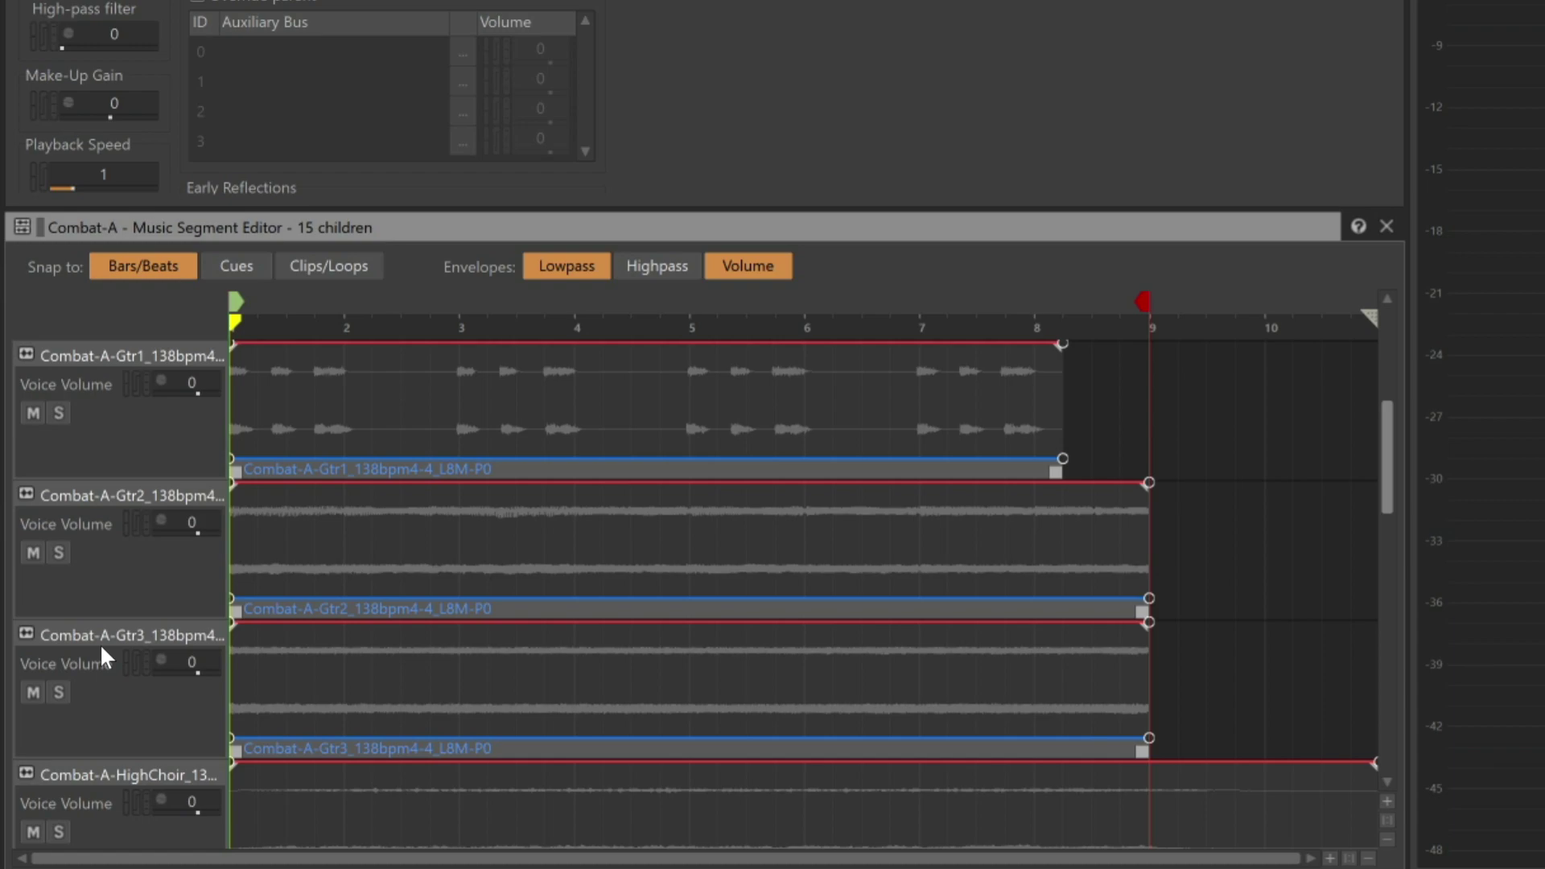
# Step: Change the Gtr1 track's type to Random Step from its header menu
pyautogui.rightClick(181, 447)
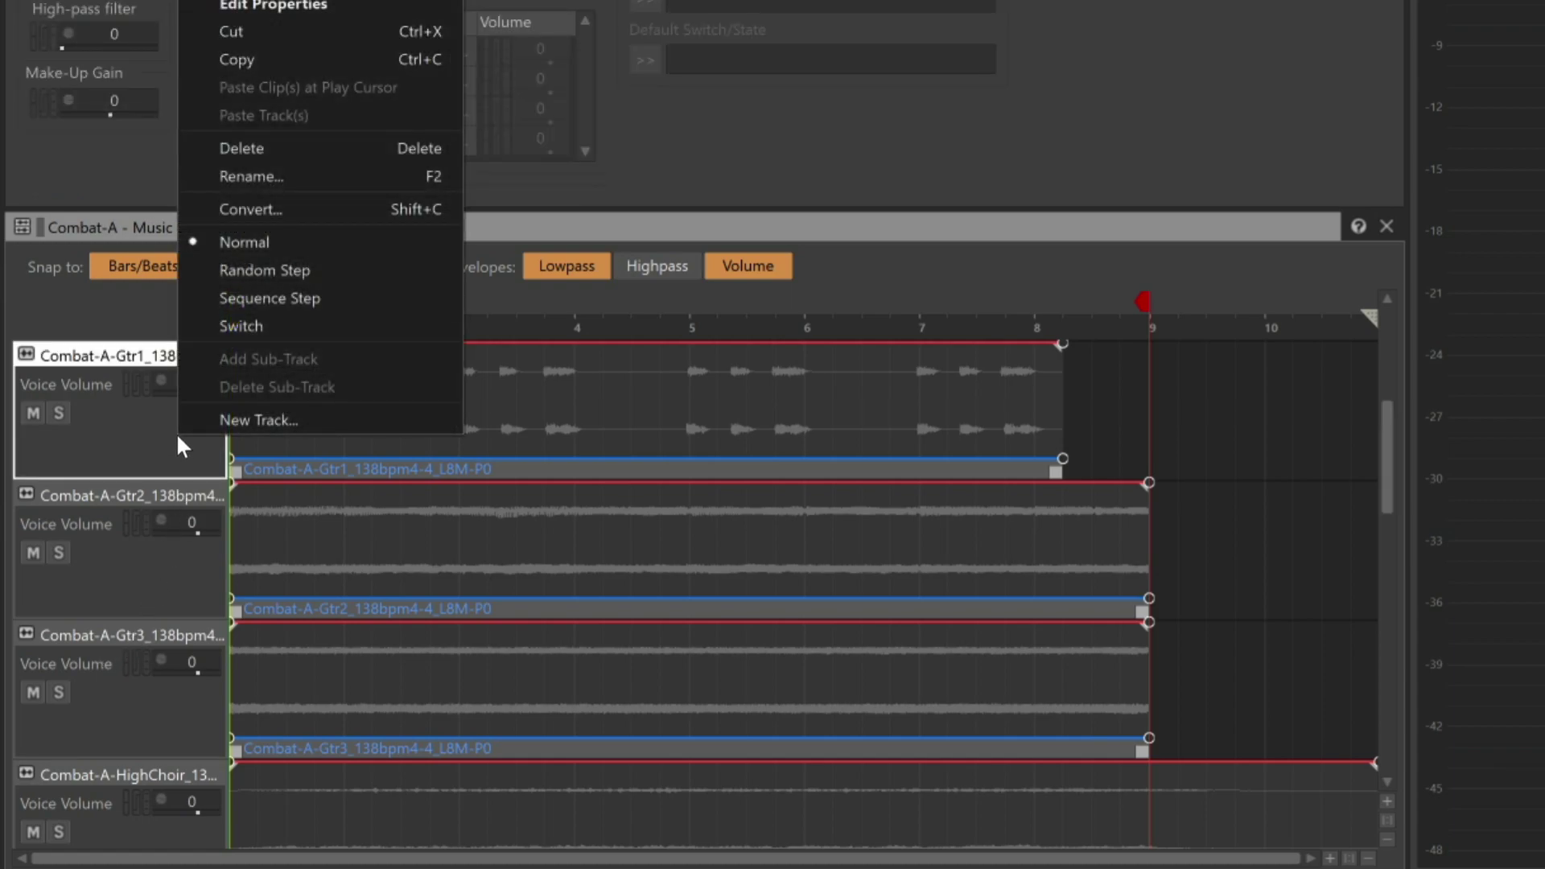
pyautogui.click(274, 271)
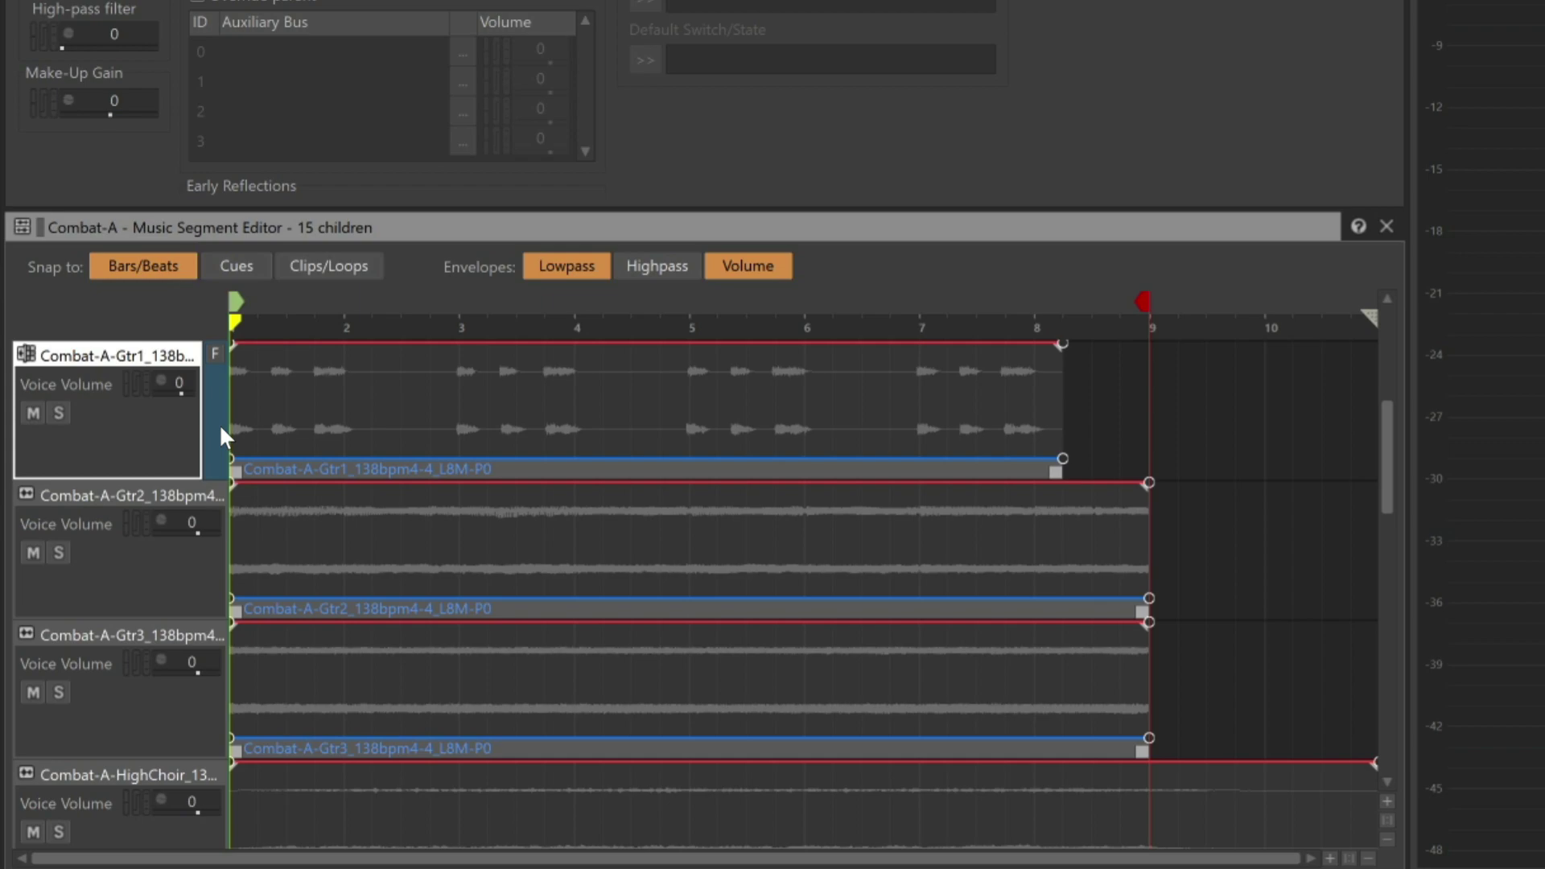
# Step: Add a new sub-track to Gtr1 and move the Gtr2 clip into it
pyautogui.rightClick(170, 437)
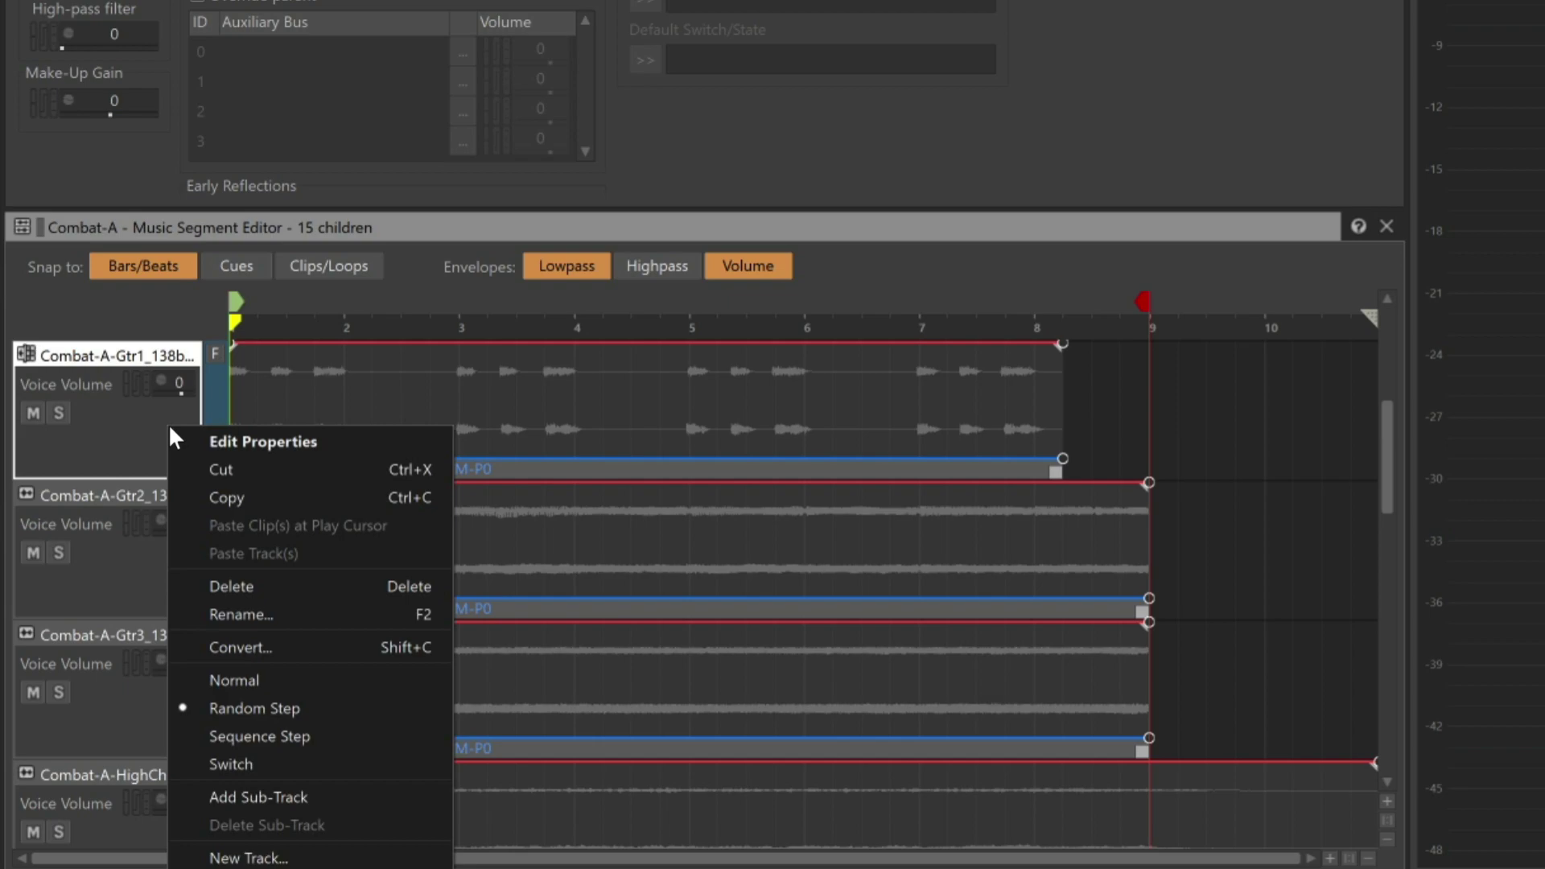
pyautogui.click(267, 794)
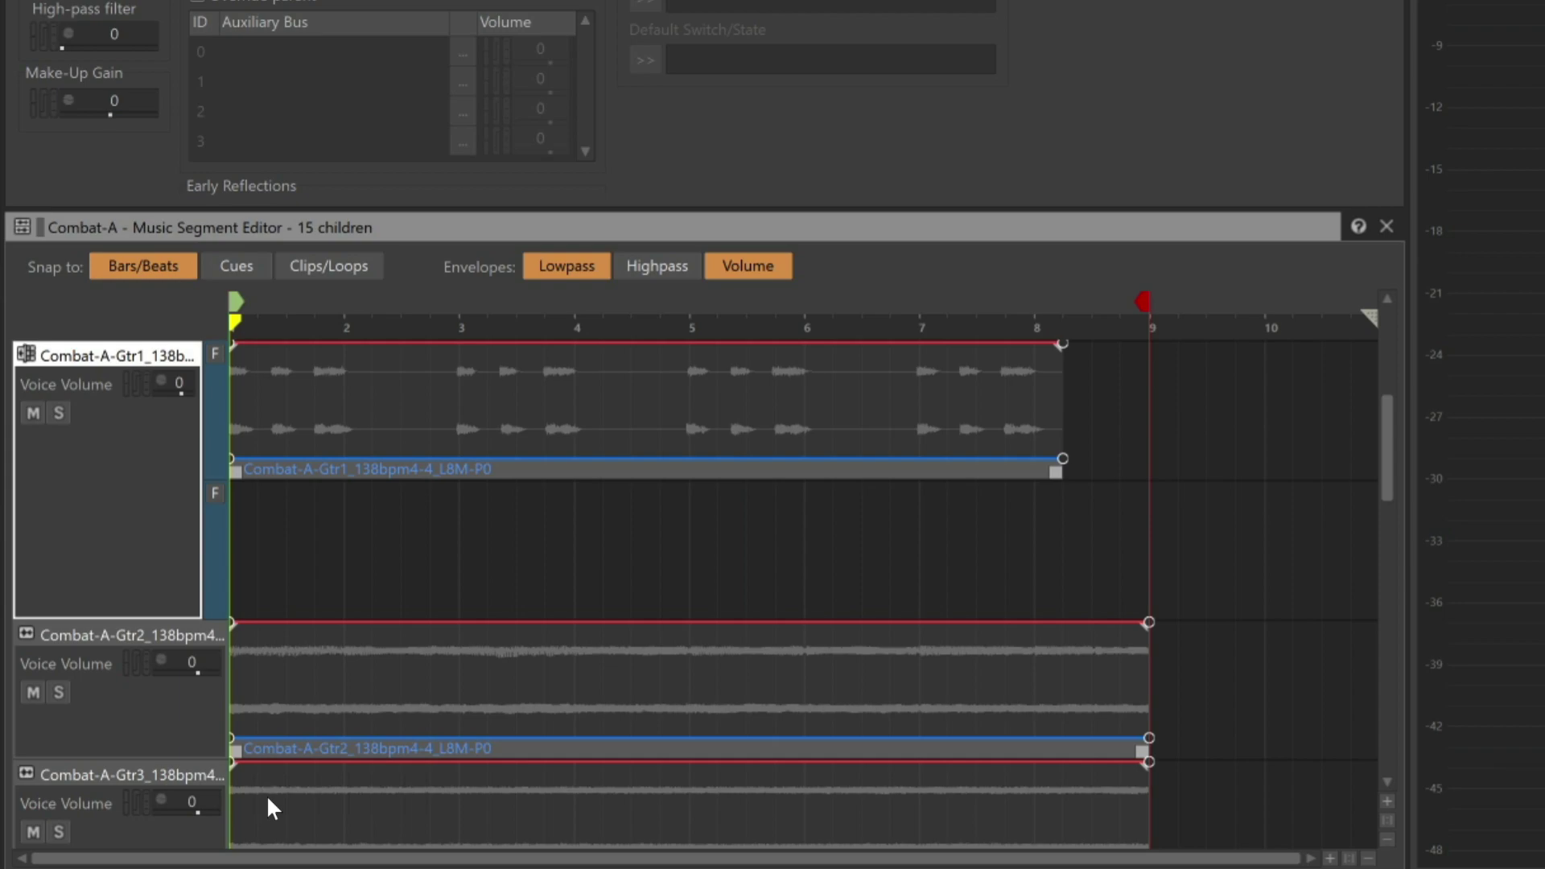
pyautogui.moveTo(306, 664); pyautogui.dragTo(295, 557)
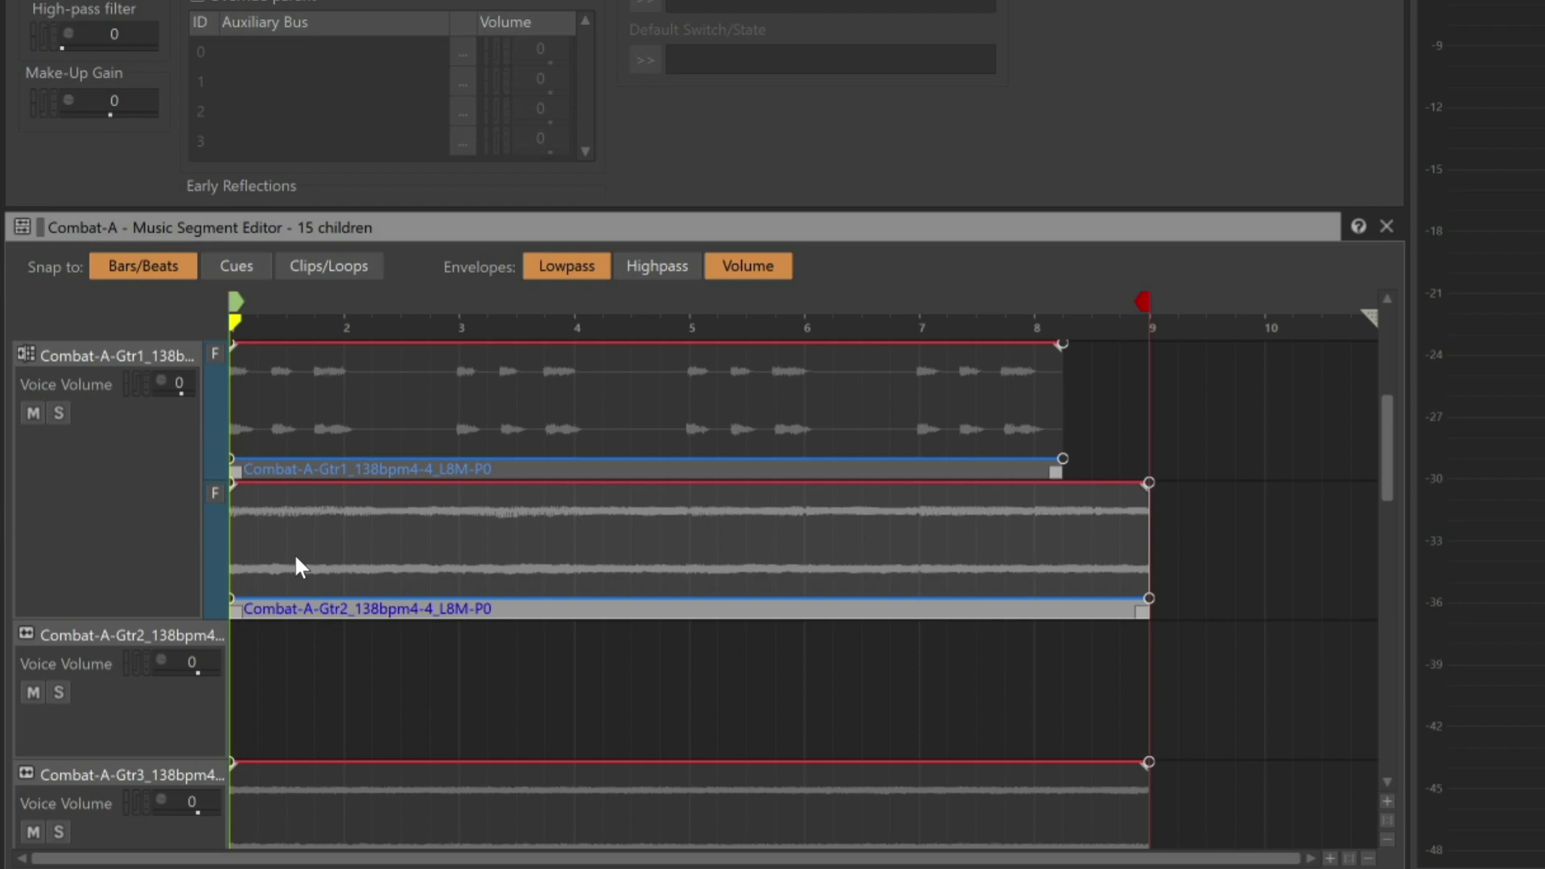
# Step: Add a third Gtr1 sub-track and move the Gtr3 clip into it
pyautogui.rightClick(117, 551)
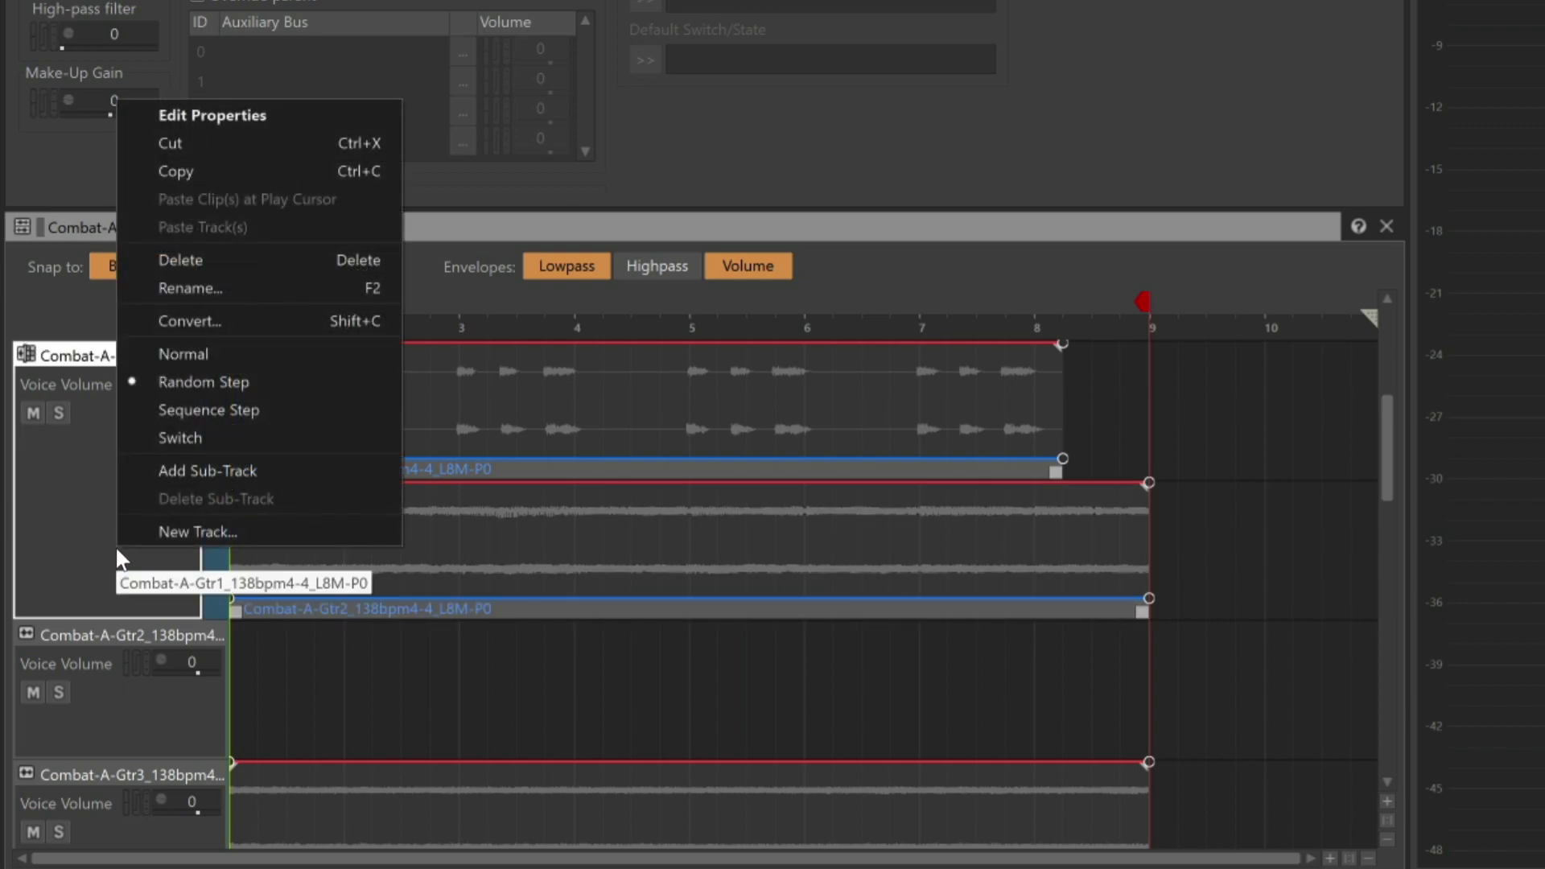
pyautogui.click(190, 481)
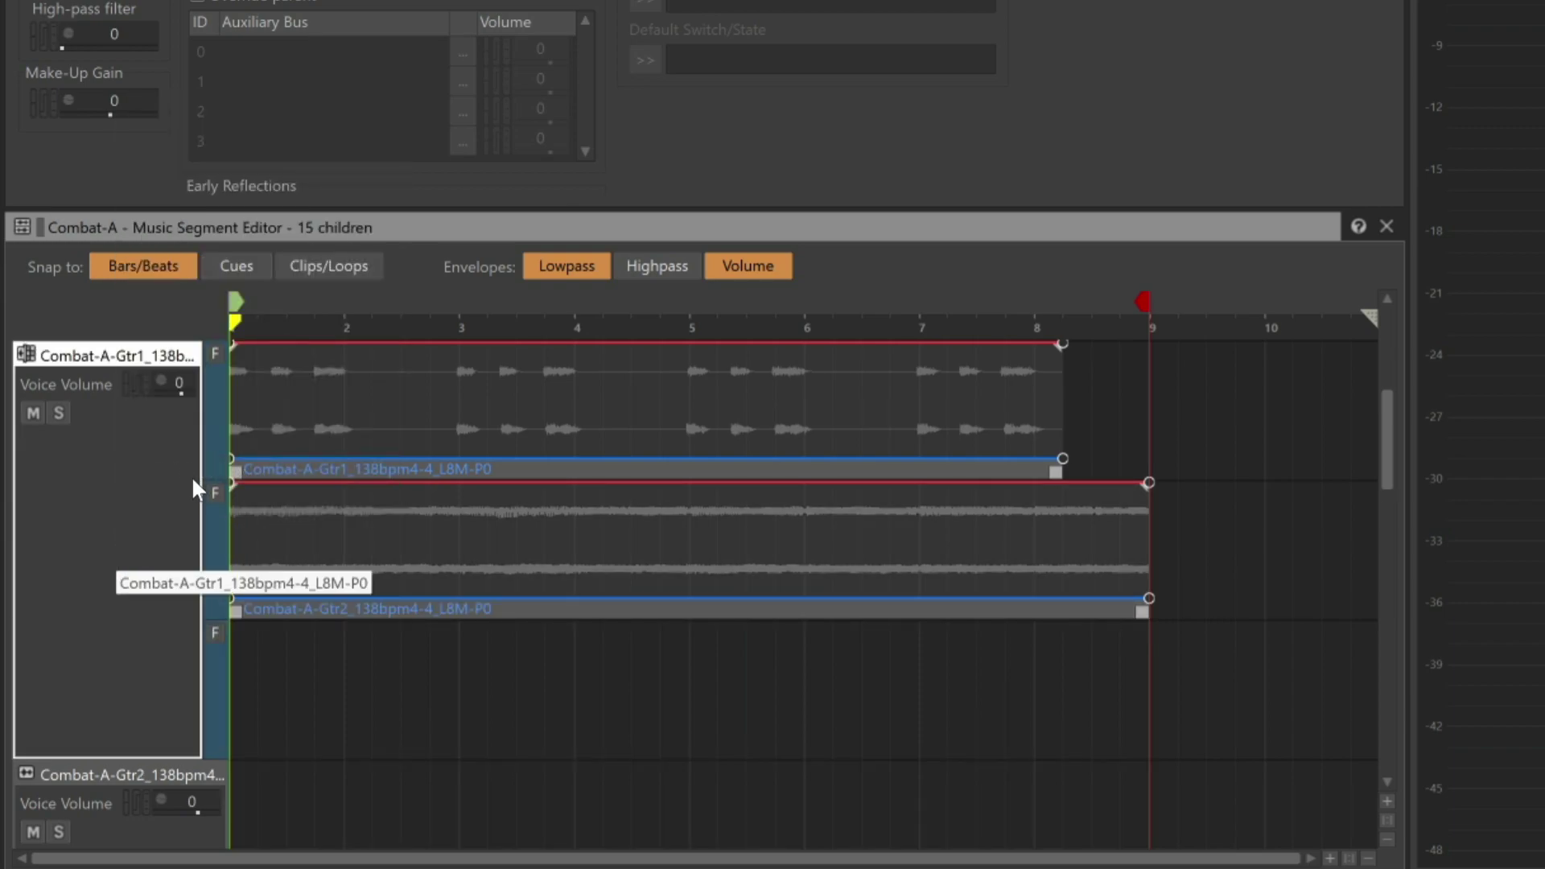
pyautogui.moveTo(438, 226); pyautogui.dragTo(451, 24)
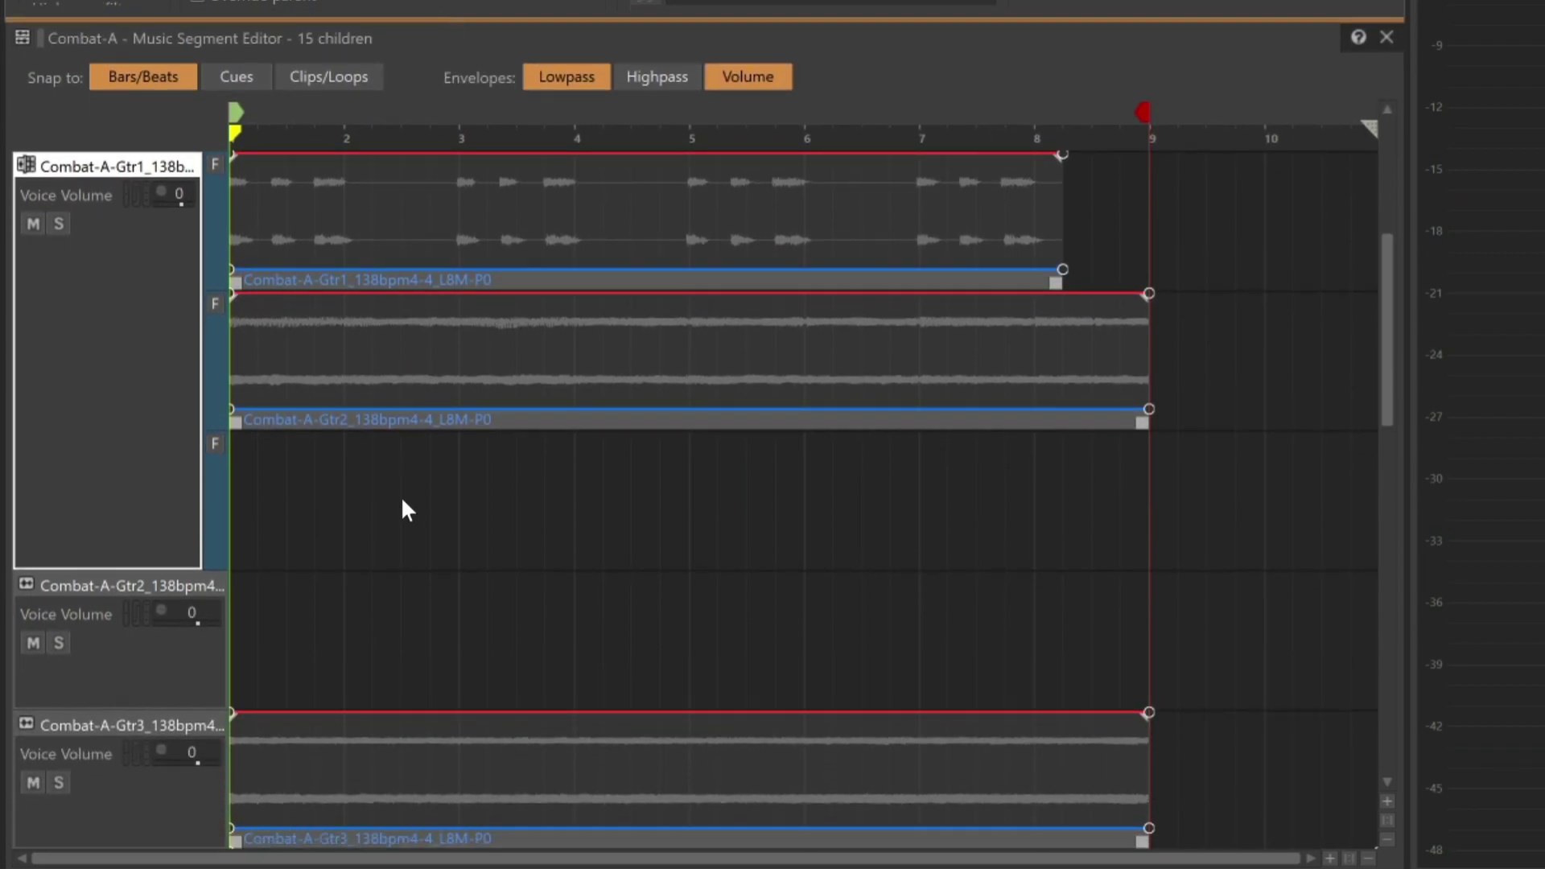
pyautogui.moveTo(410, 755); pyautogui.dragTo(397, 495)
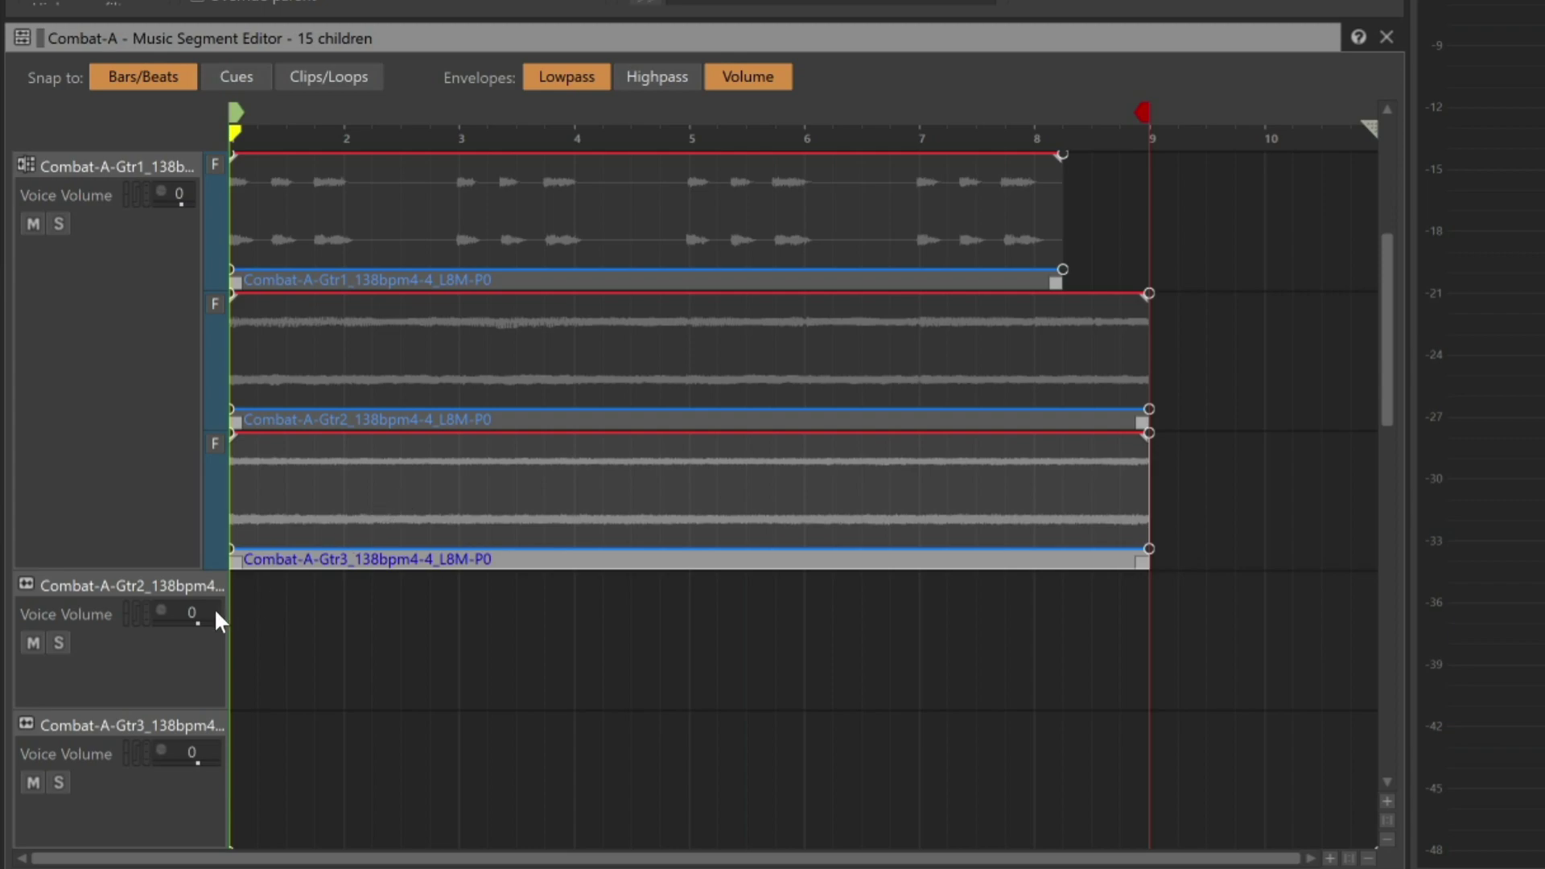
# Step: Select the empty Gtr2 and Gtr3 tracks together and delete both
pyautogui.click(133, 599)
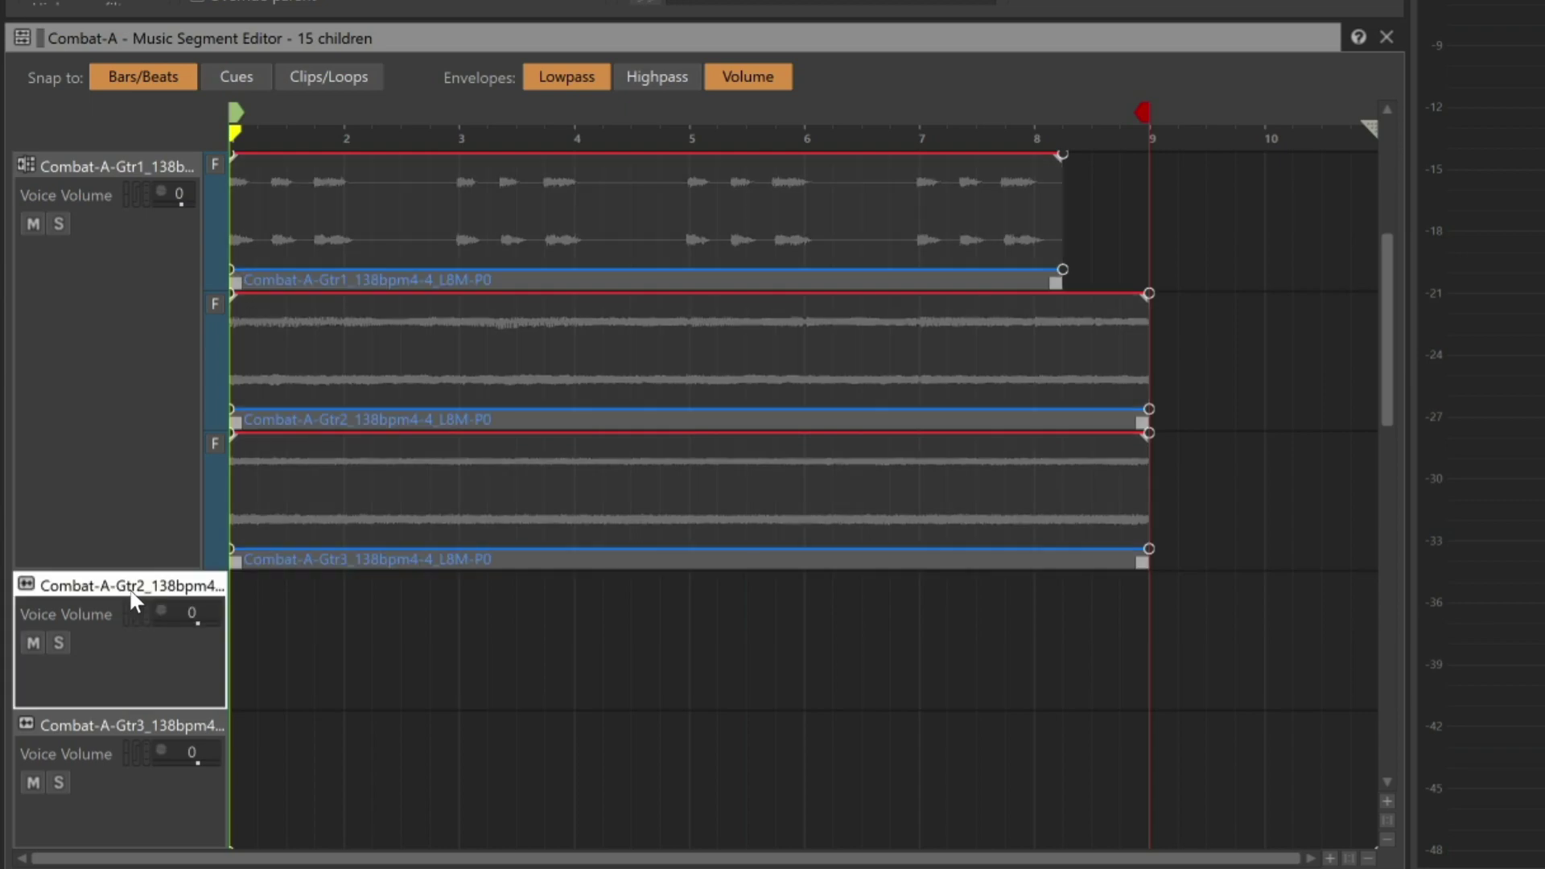
pyautogui.keyDown('ctrl'); pyautogui.click(138, 726); pyautogui.keyUp('ctrl')
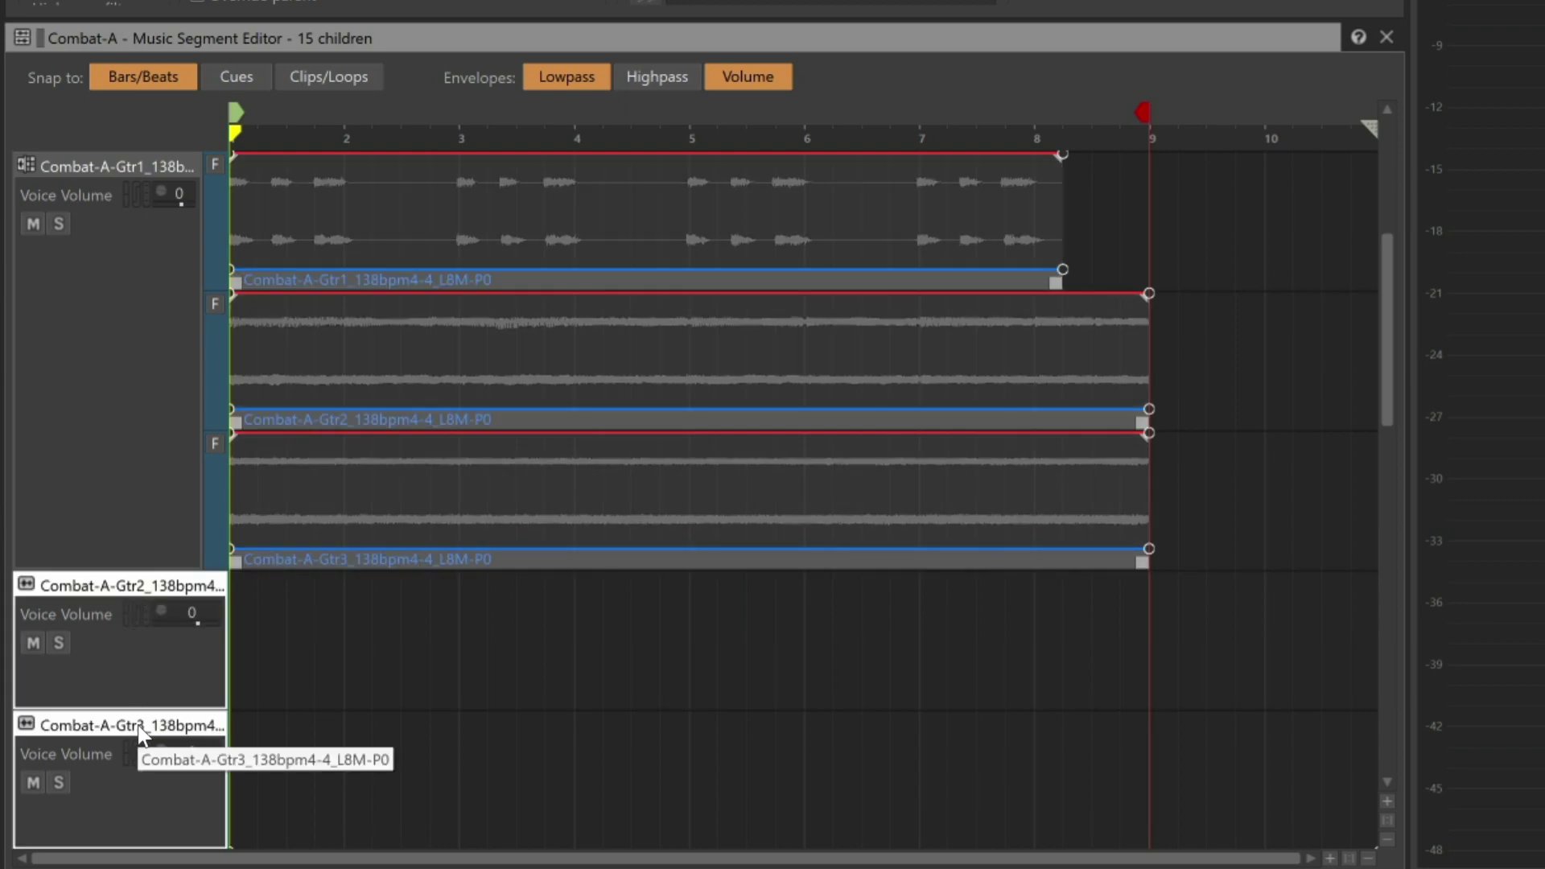
pyautogui.rightClick(139, 733)
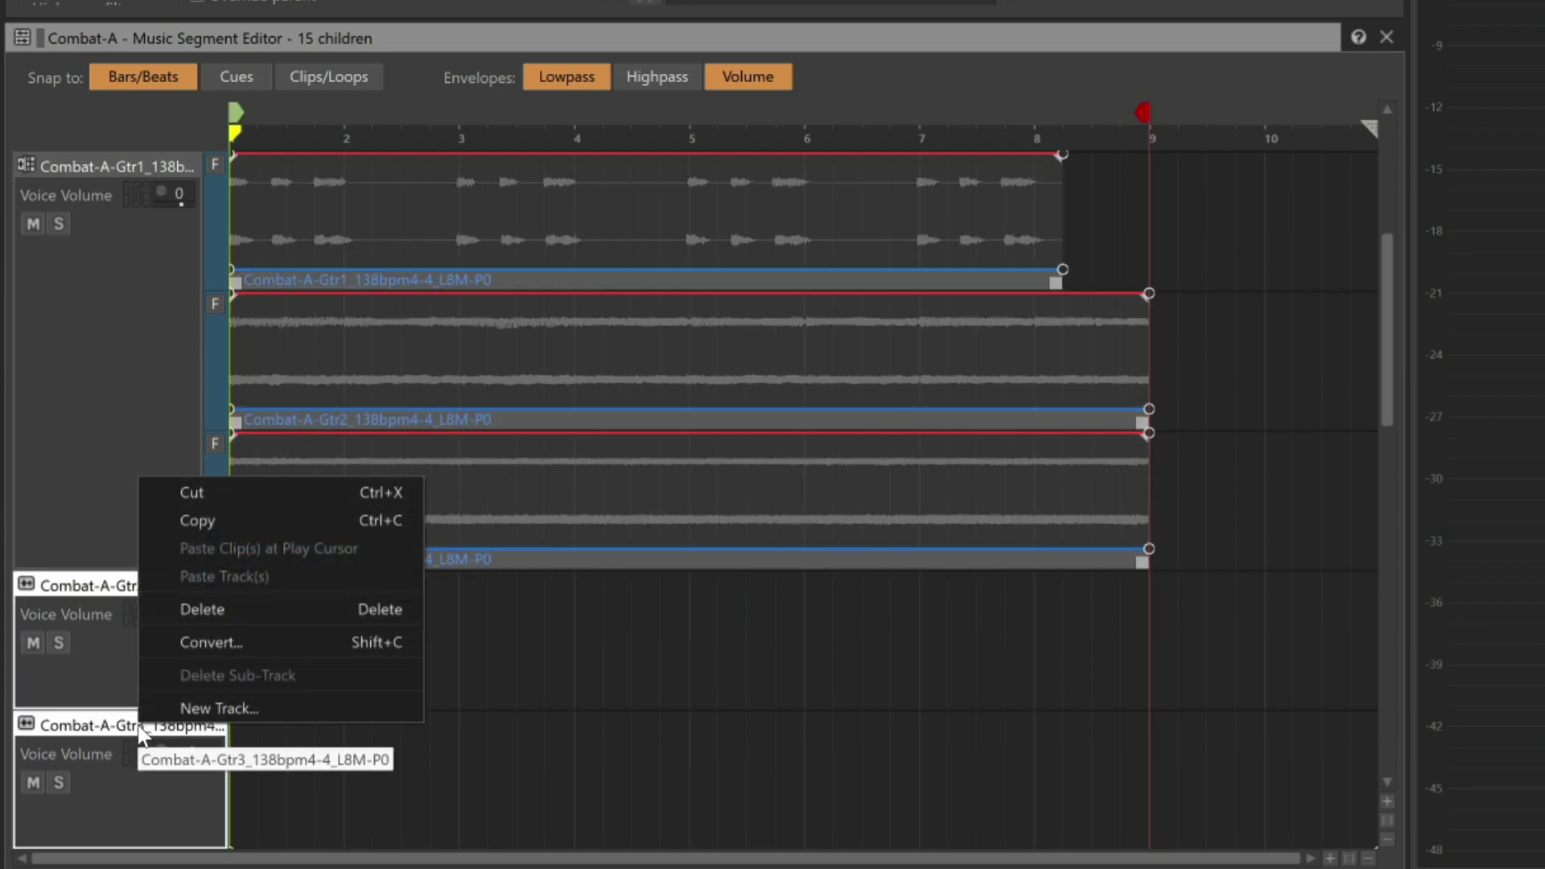
pyautogui.click(225, 609)
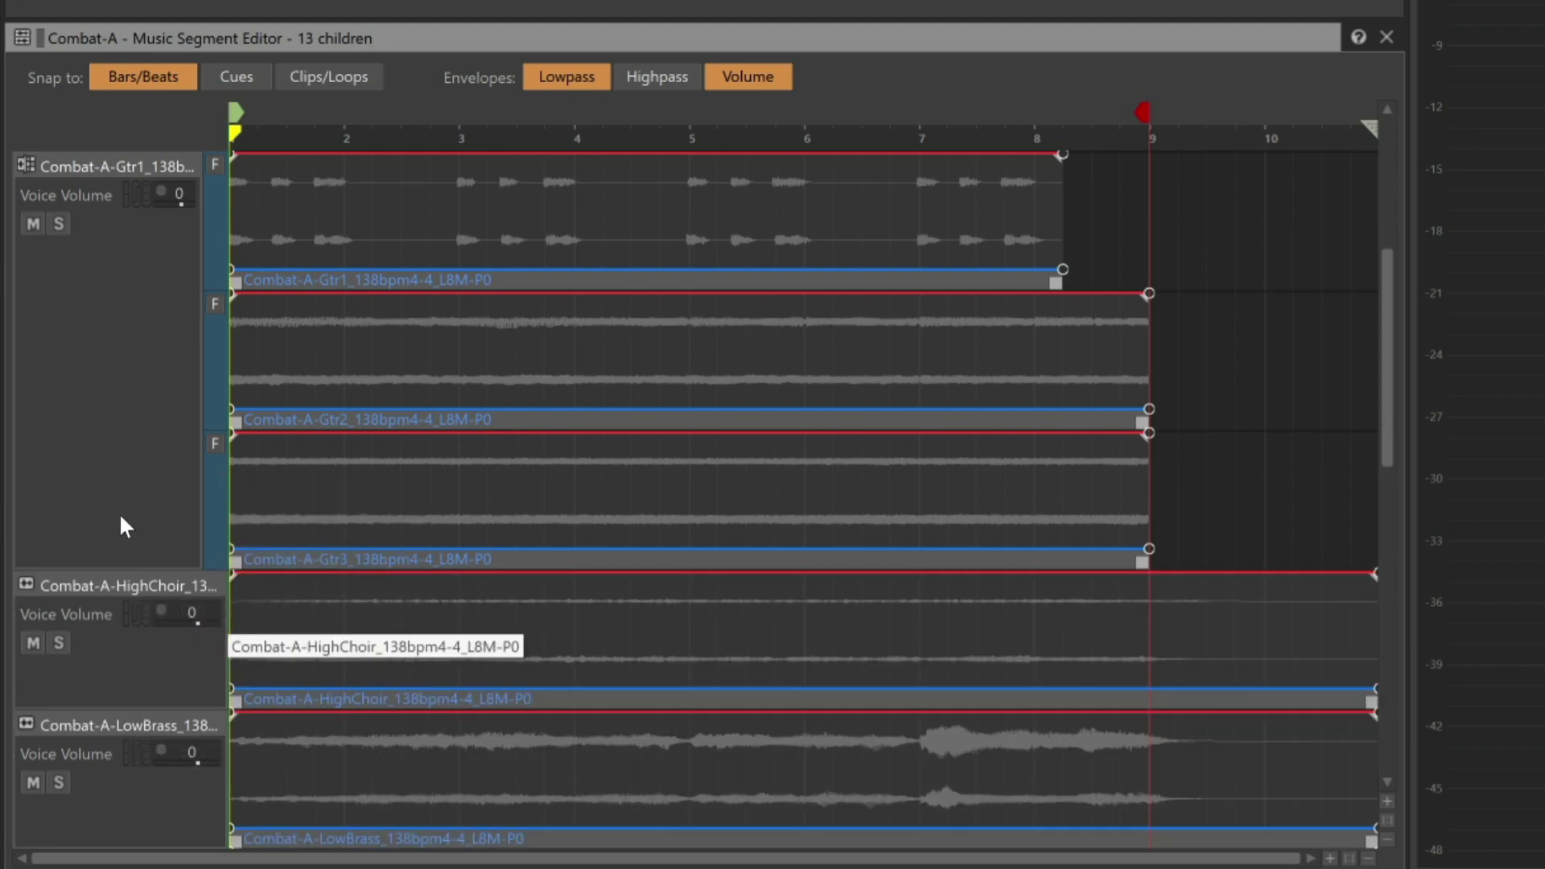
# Step: Solo Gtr1 and play Combat-A to hear only its guitar sub-tracks
pyautogui.click(57, 224)
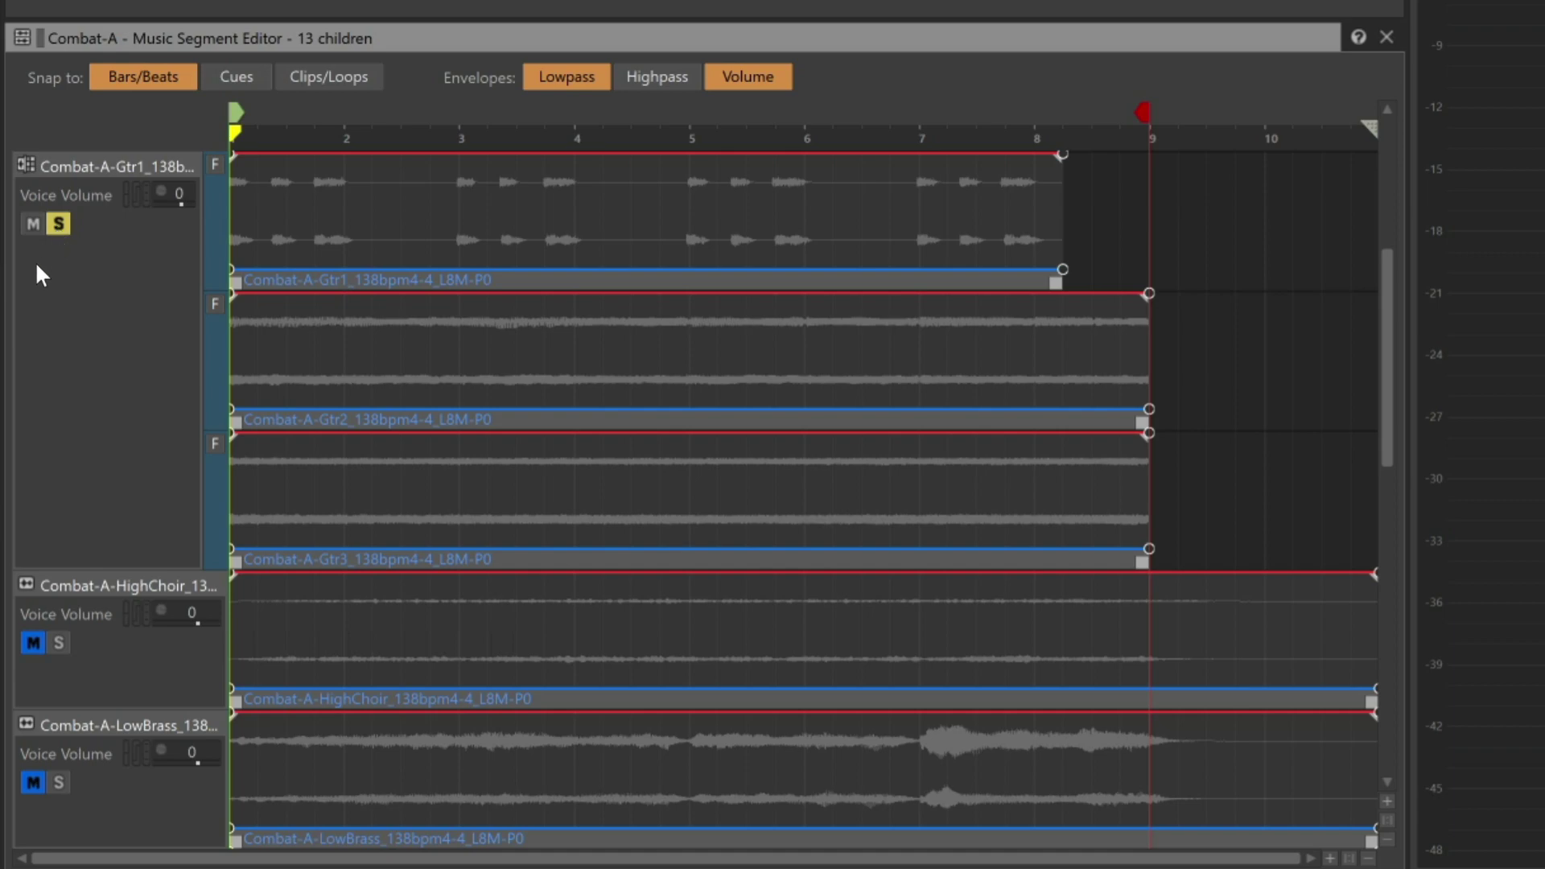
pyautogui.press('space')
pyautogui.click(214, 303)
# Step: Switch the Gtr1 track to Sequence Step and audition the segment several times
pyautogui.rightClick(153, 316)
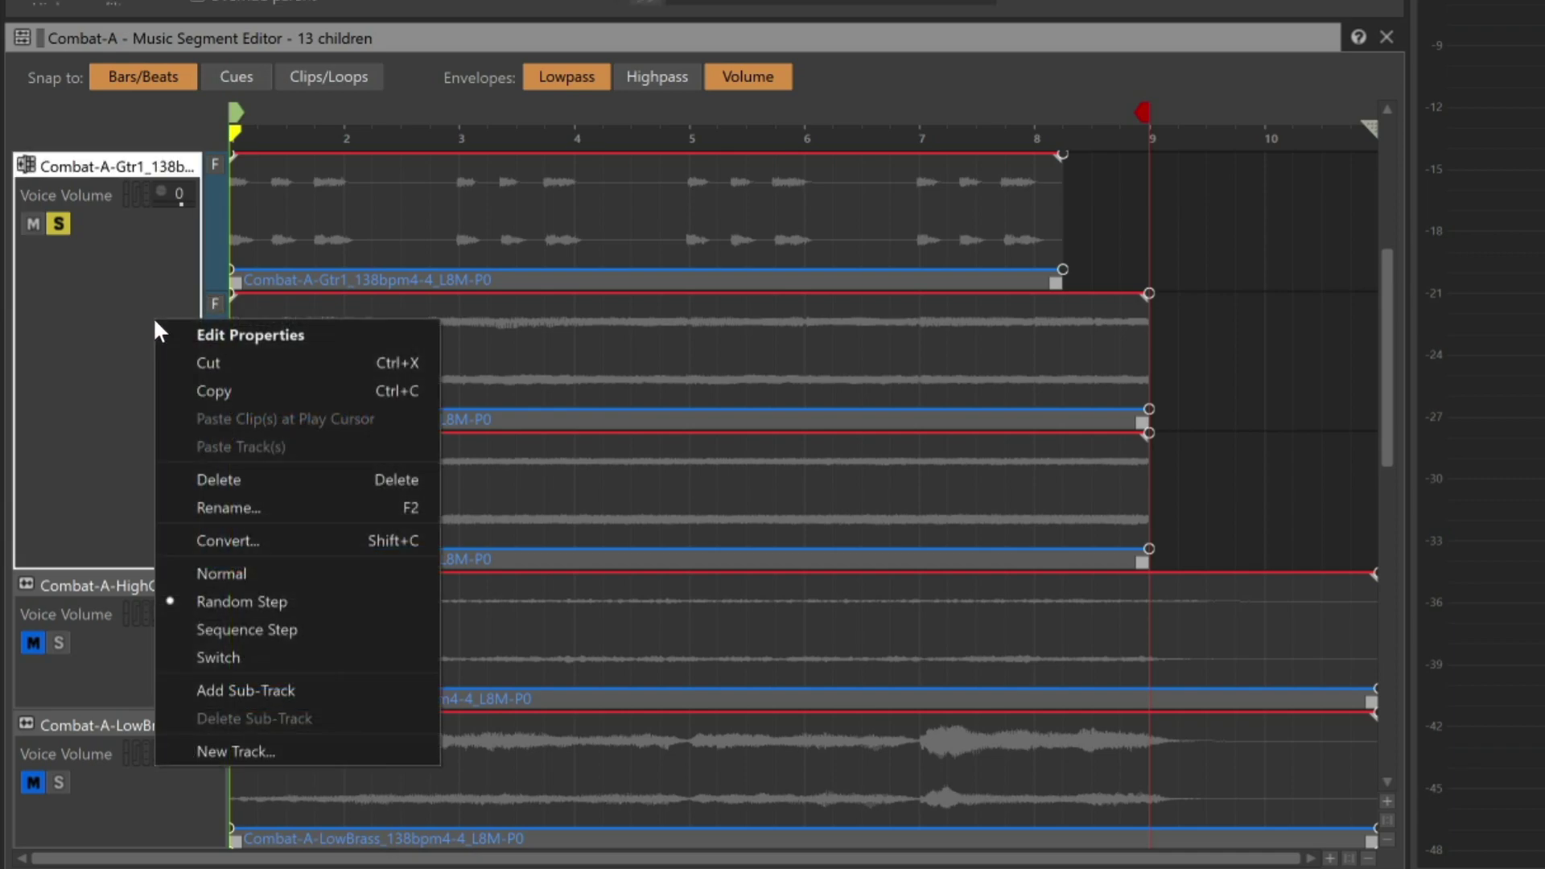
pyautogui.click(236, 625)
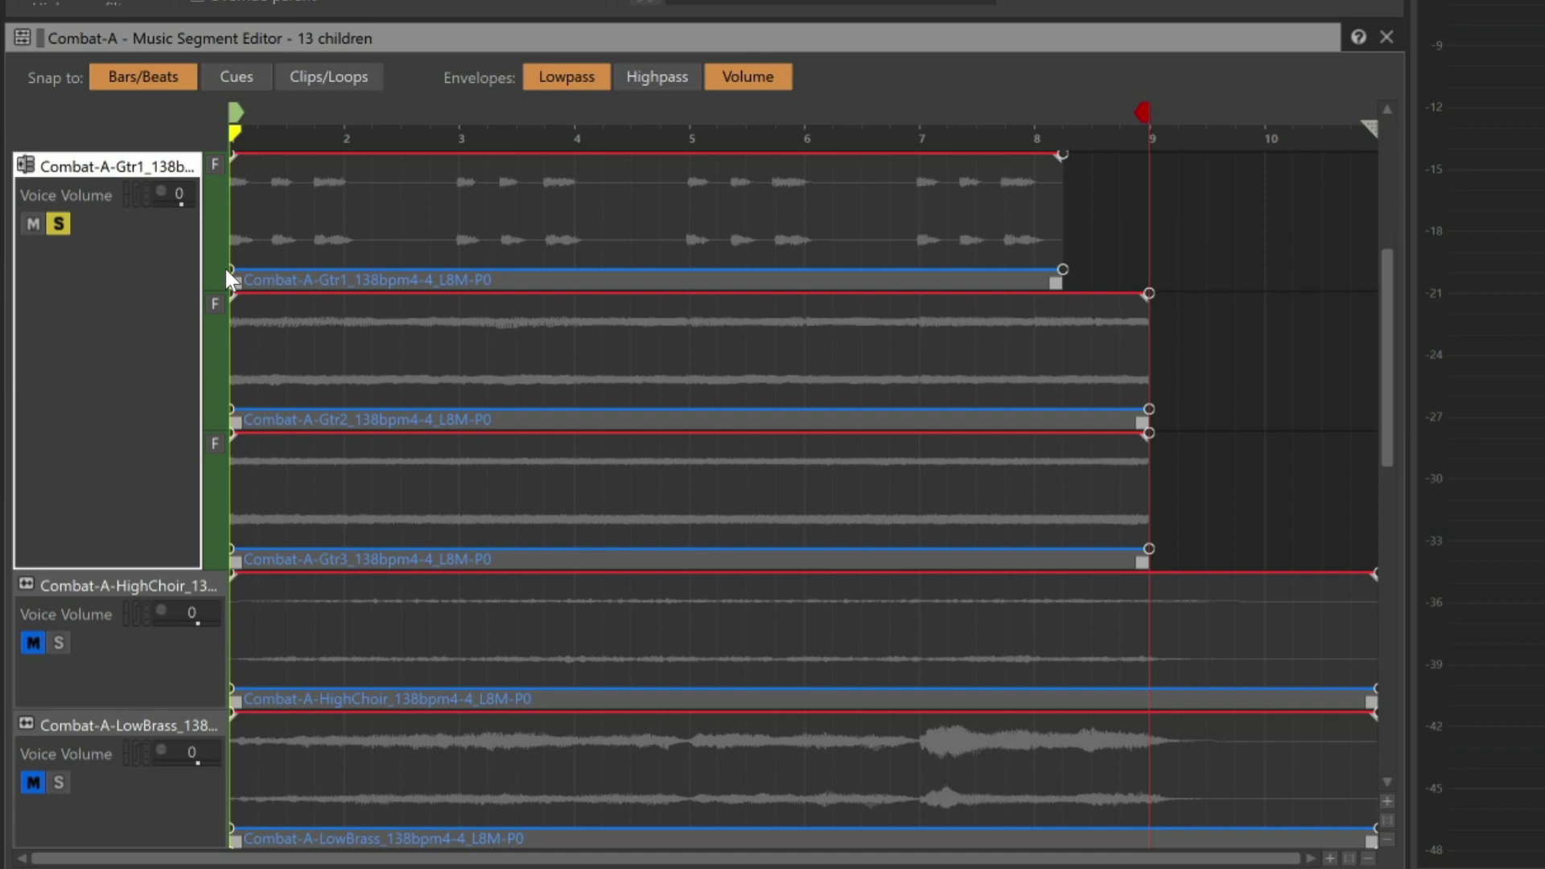
pyautogui.press('space')
pyautogui.press('space')
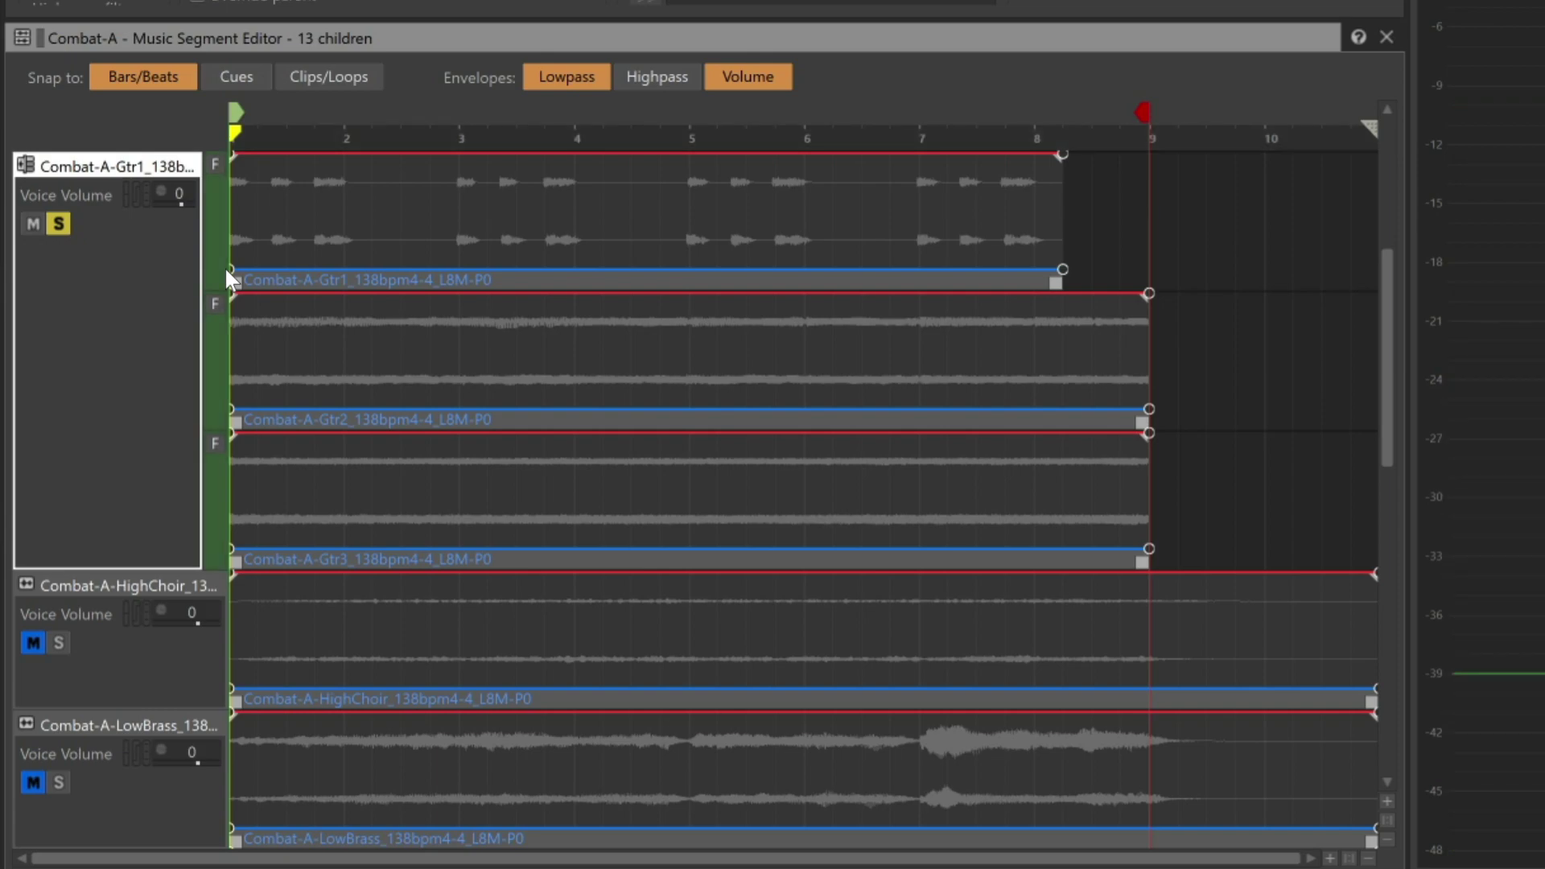
pyautogui.press('space')
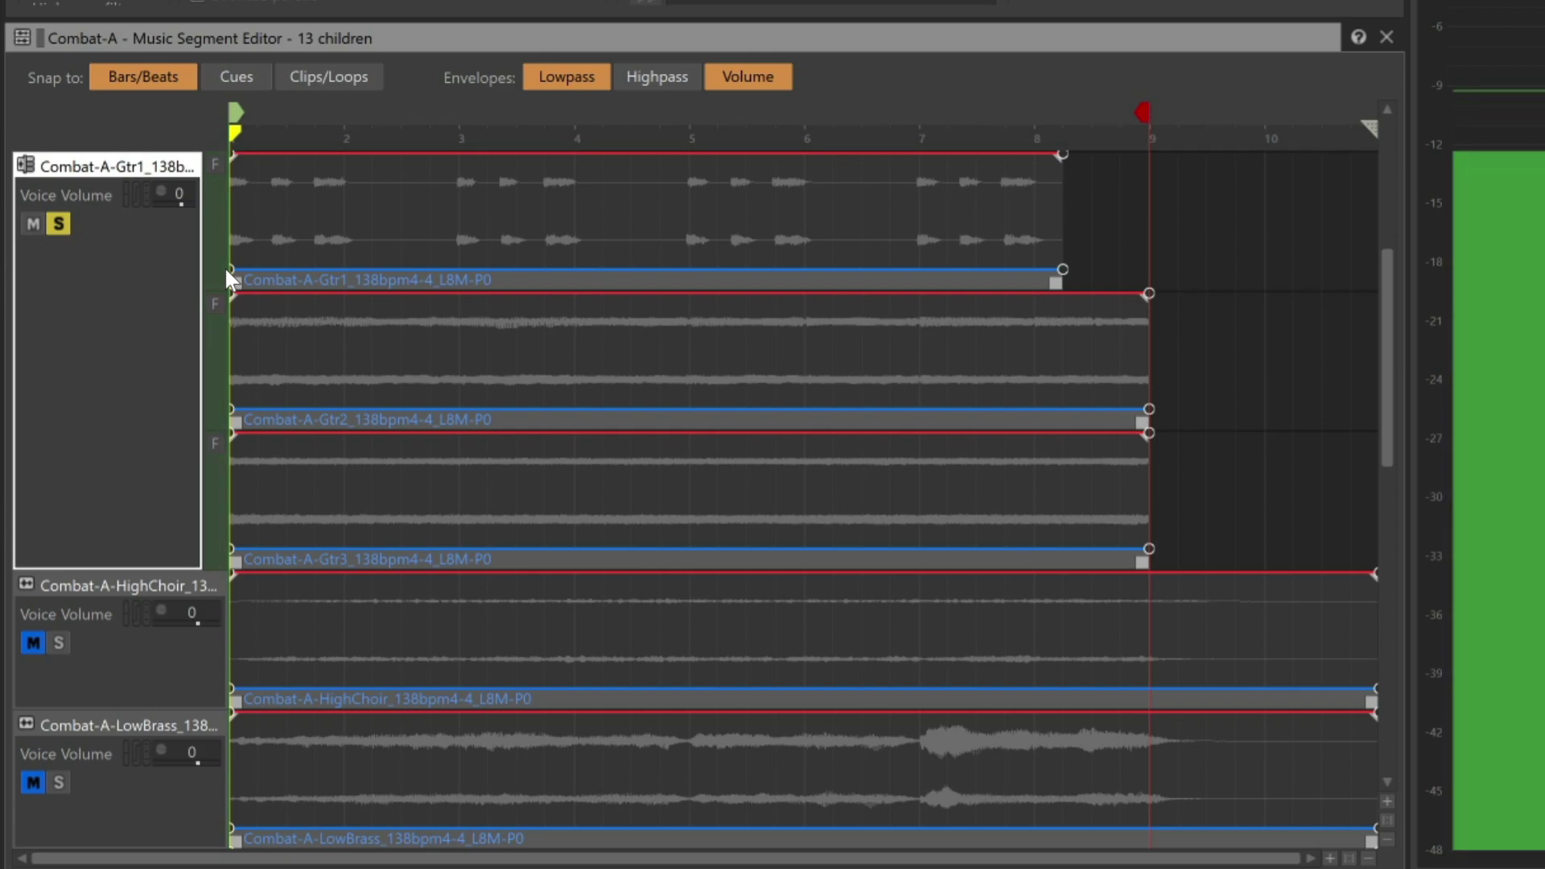
pyautogui.press('space')
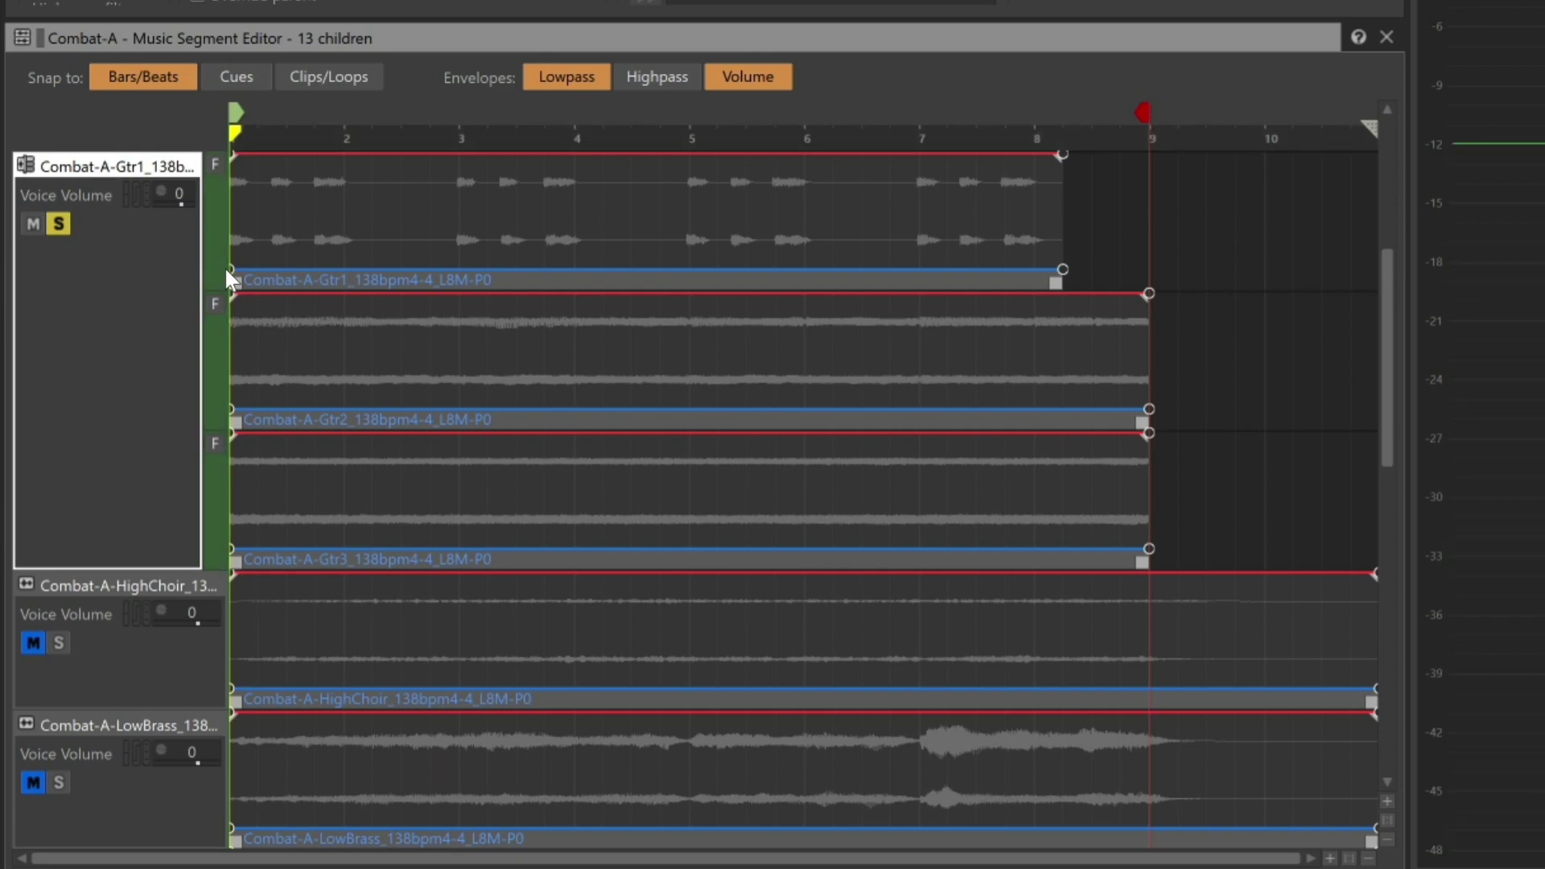
pyautogui.press('space')
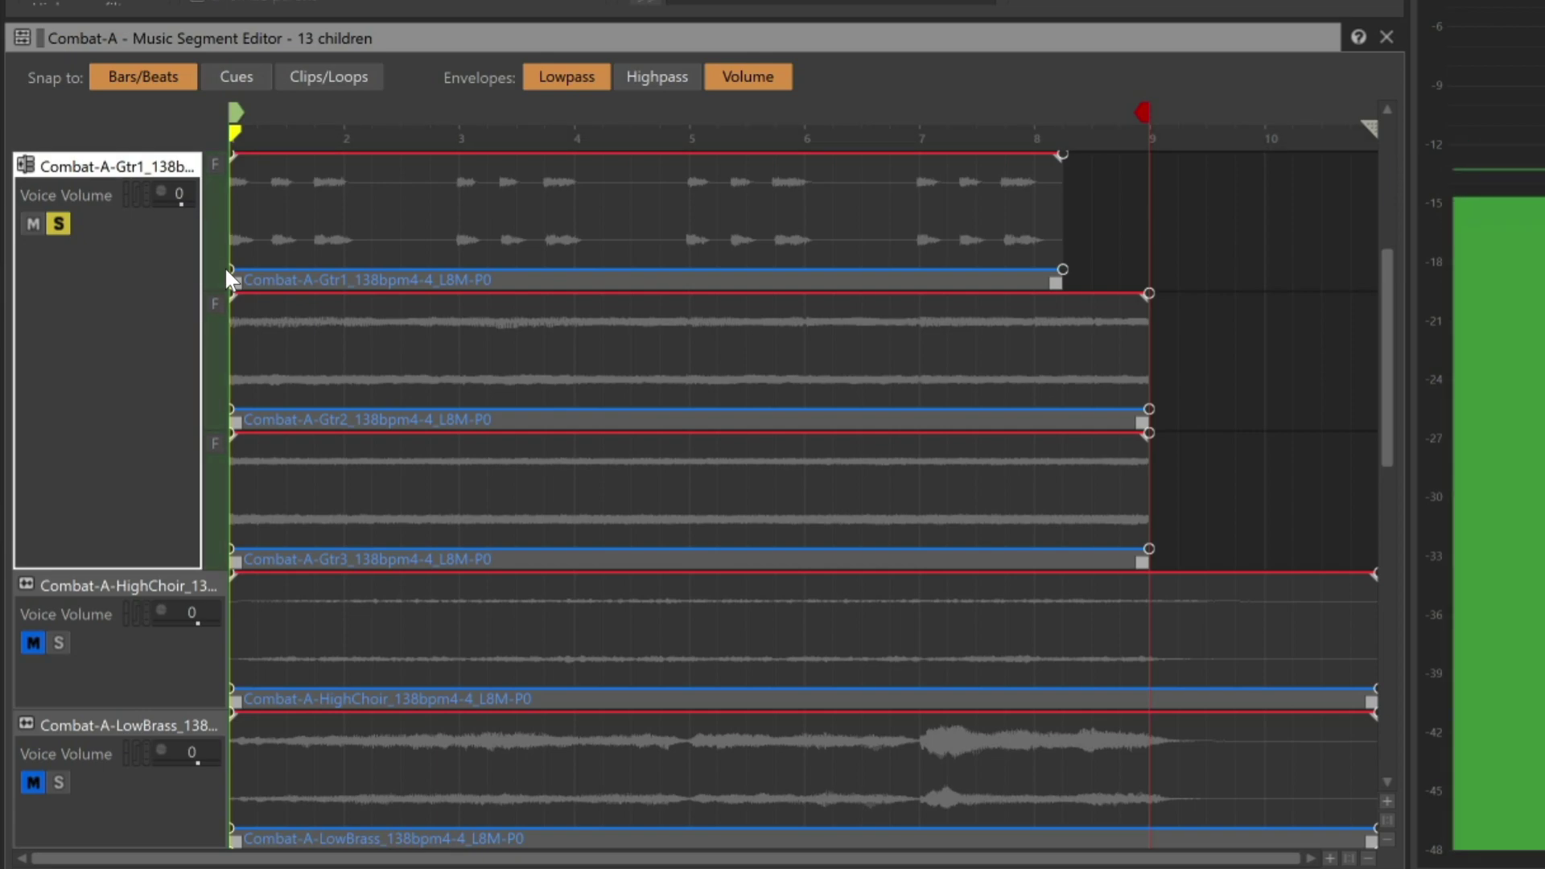
pyautogui.press('space')
pyautogui.press('space')
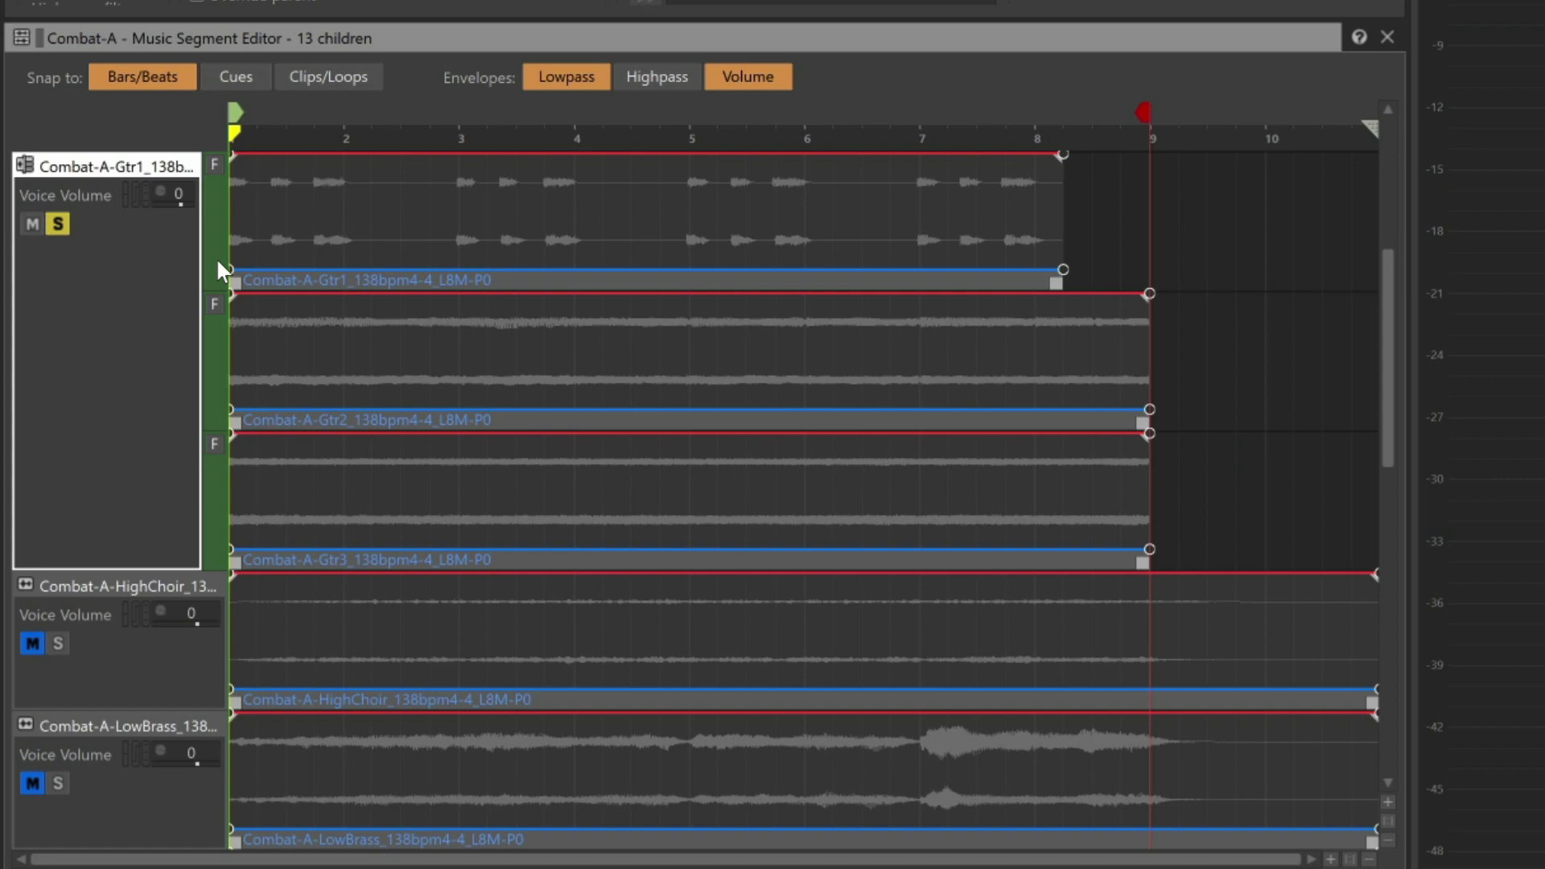
# Step: Add a blank fourth sub-track to the Gtr1 guitar track
pyautogui.rightClick(143, 371)
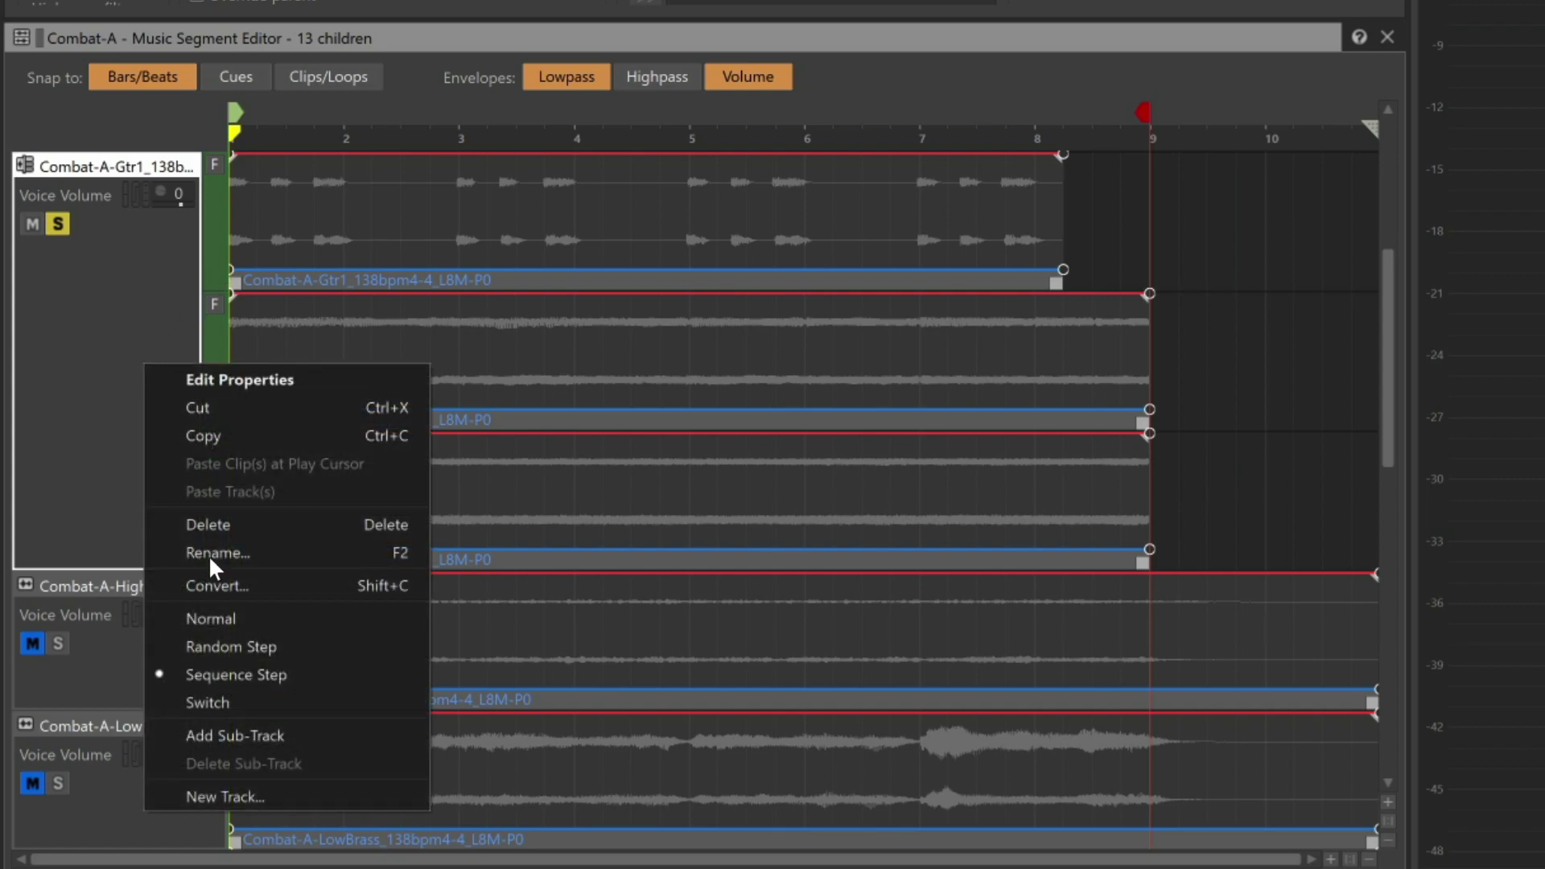
pyautogui.click(273, 736)
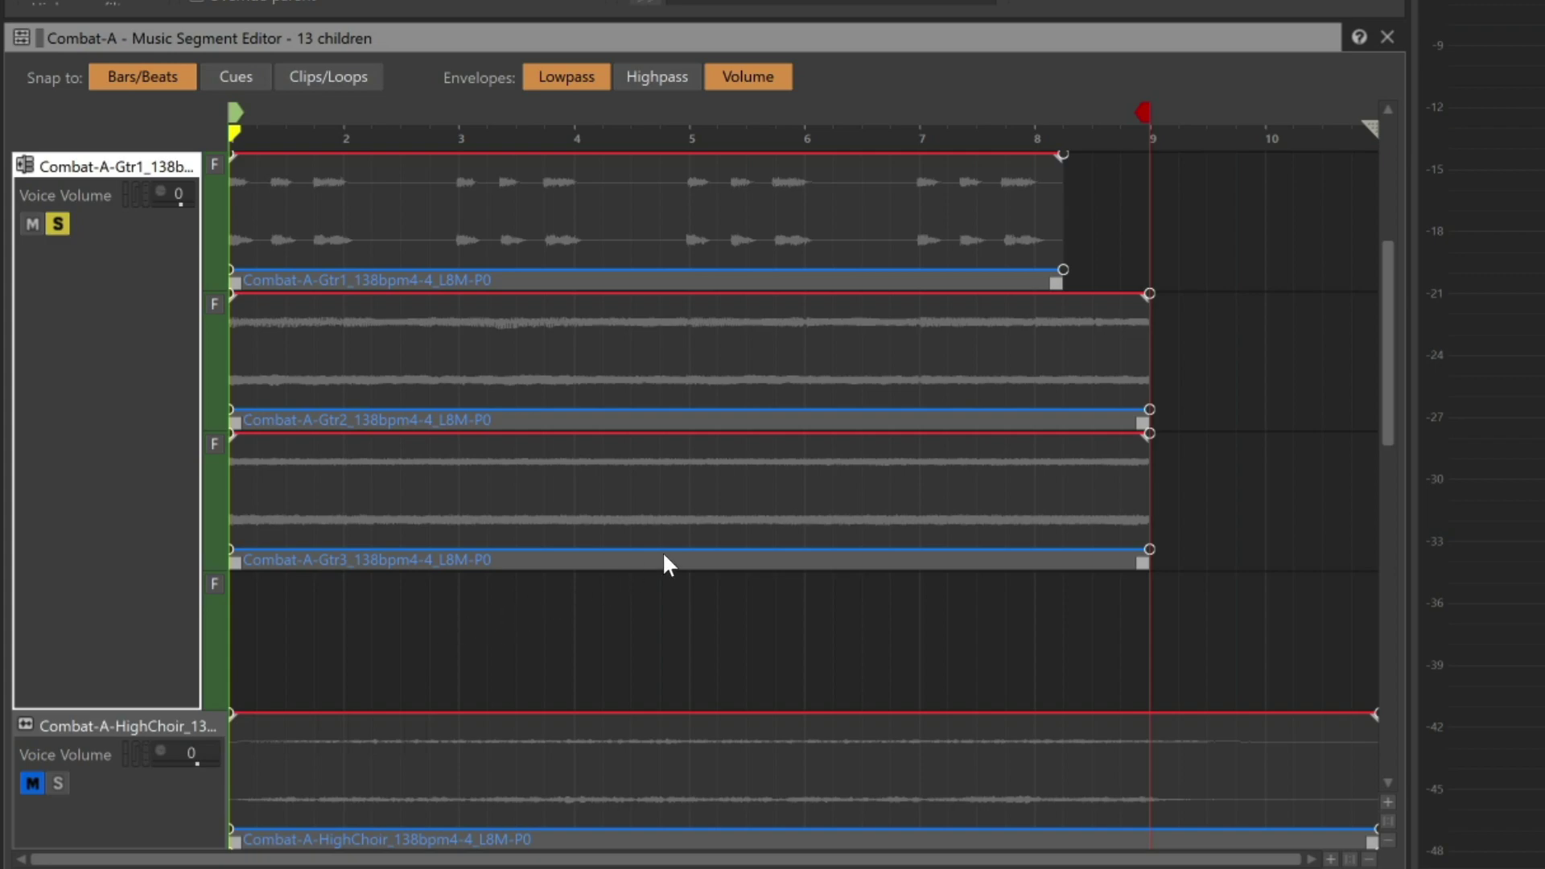
pyautogui.moveTo(1383, 346); pyautogui.dragTo(1373, 514)
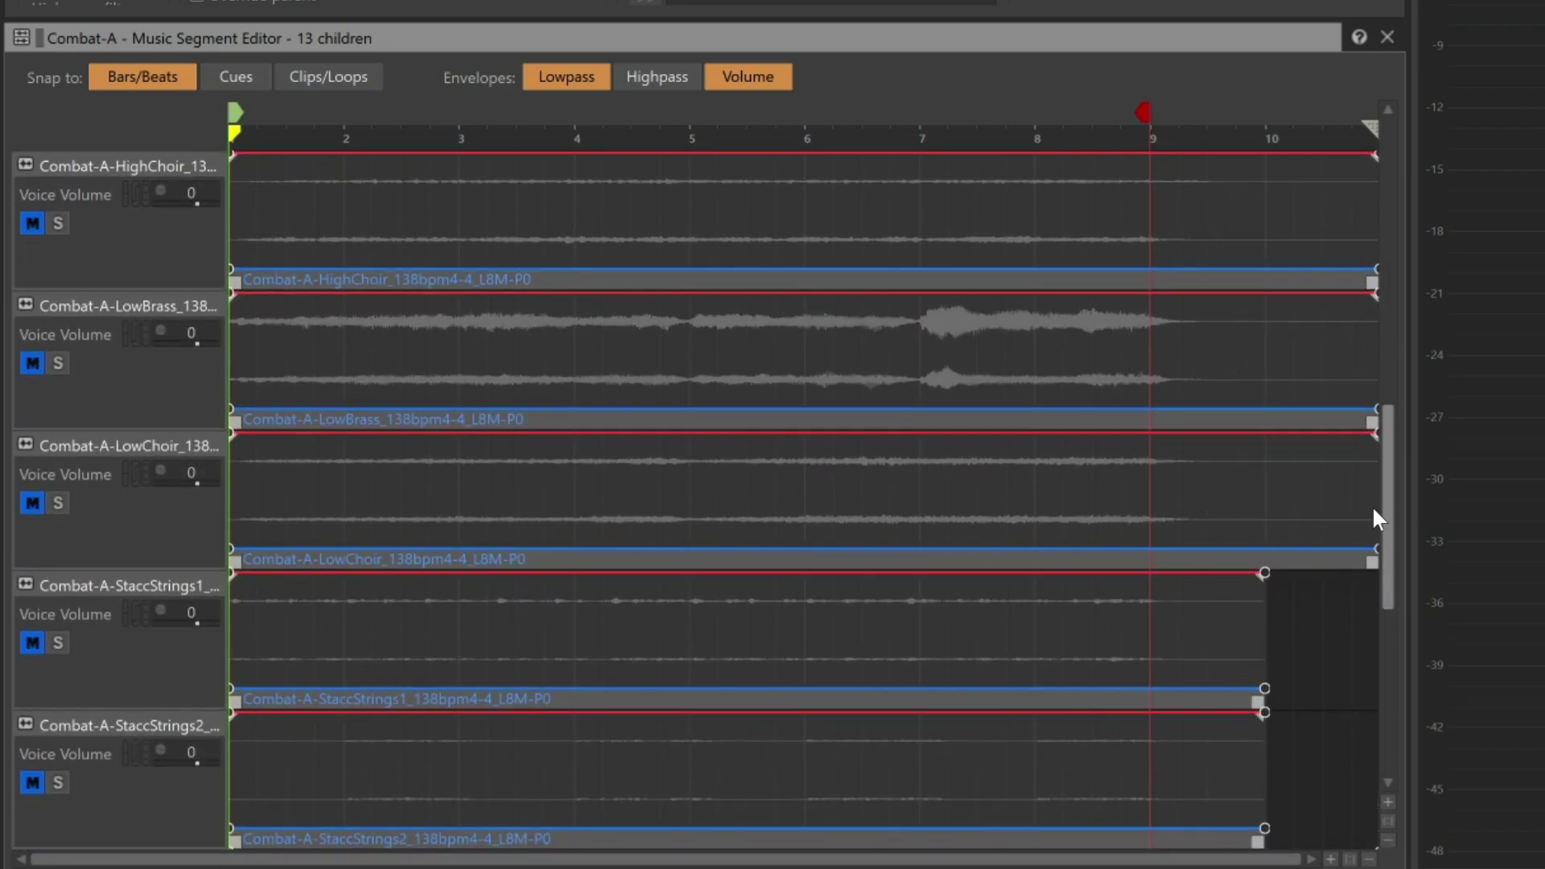
# Step: Make HighChoir a Random Step track and add a blank sub-track to it
pyautogui.rightClick(124, 255)
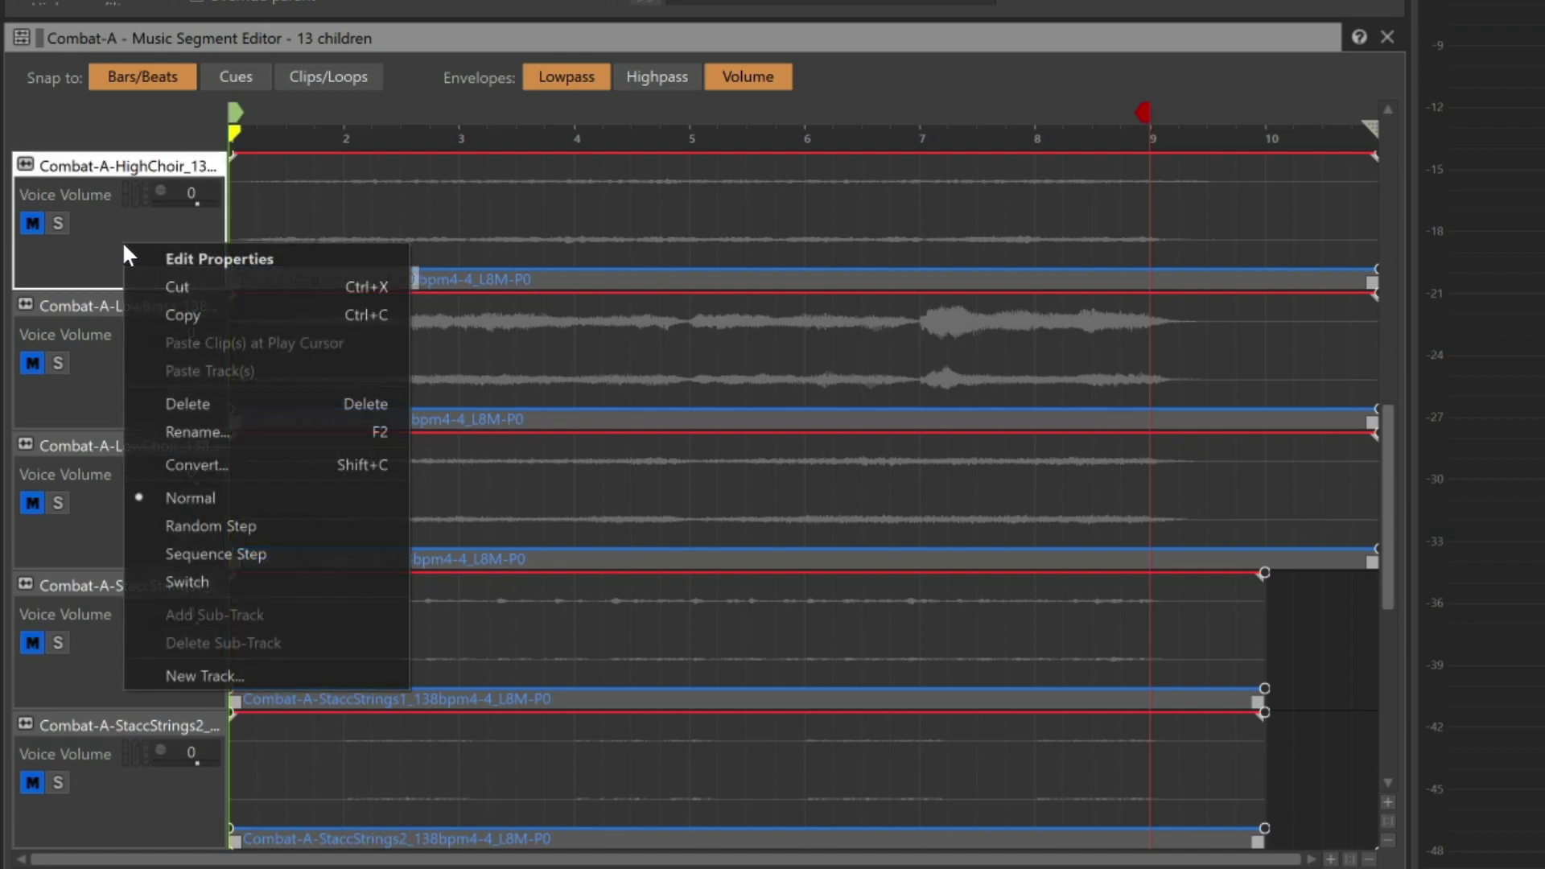
pyautogui.click(216, 525)
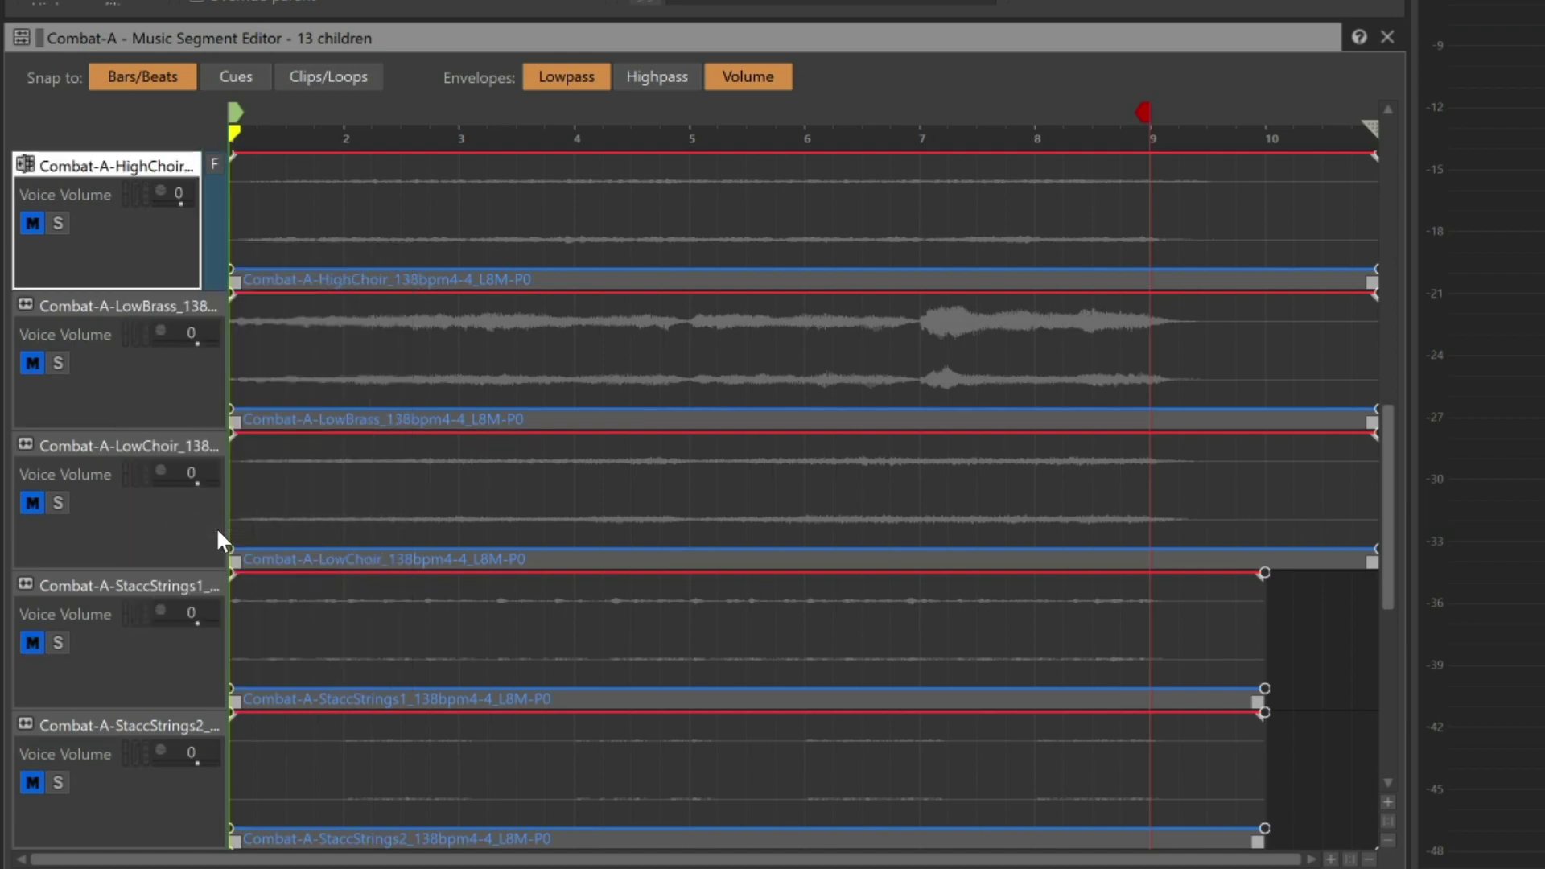
pyautogui.rightClick(125, 262)
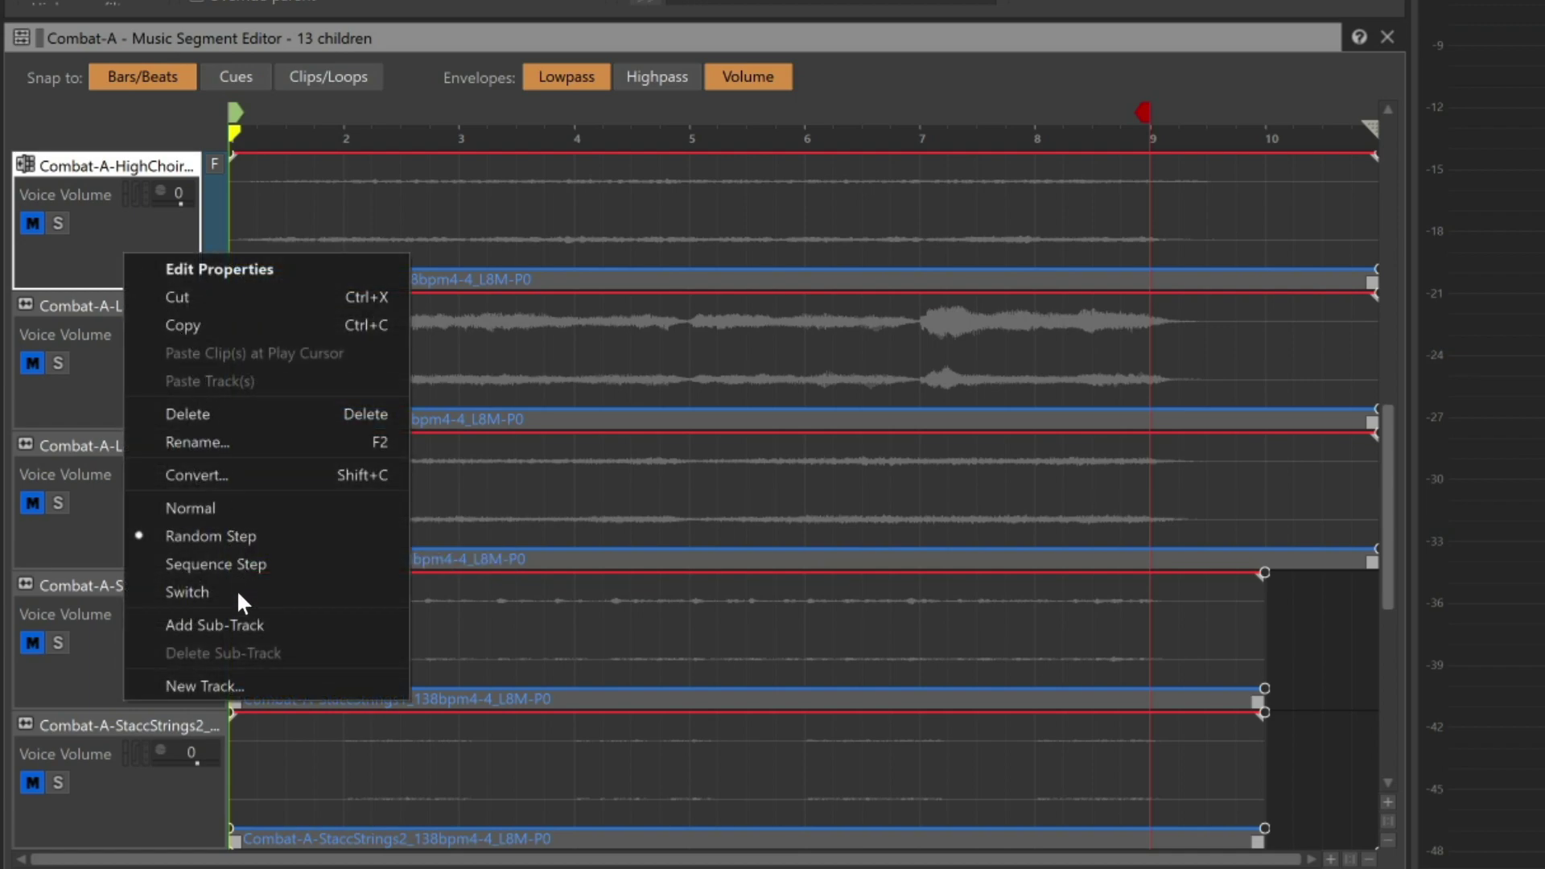
pyautogui.click(237, 624)
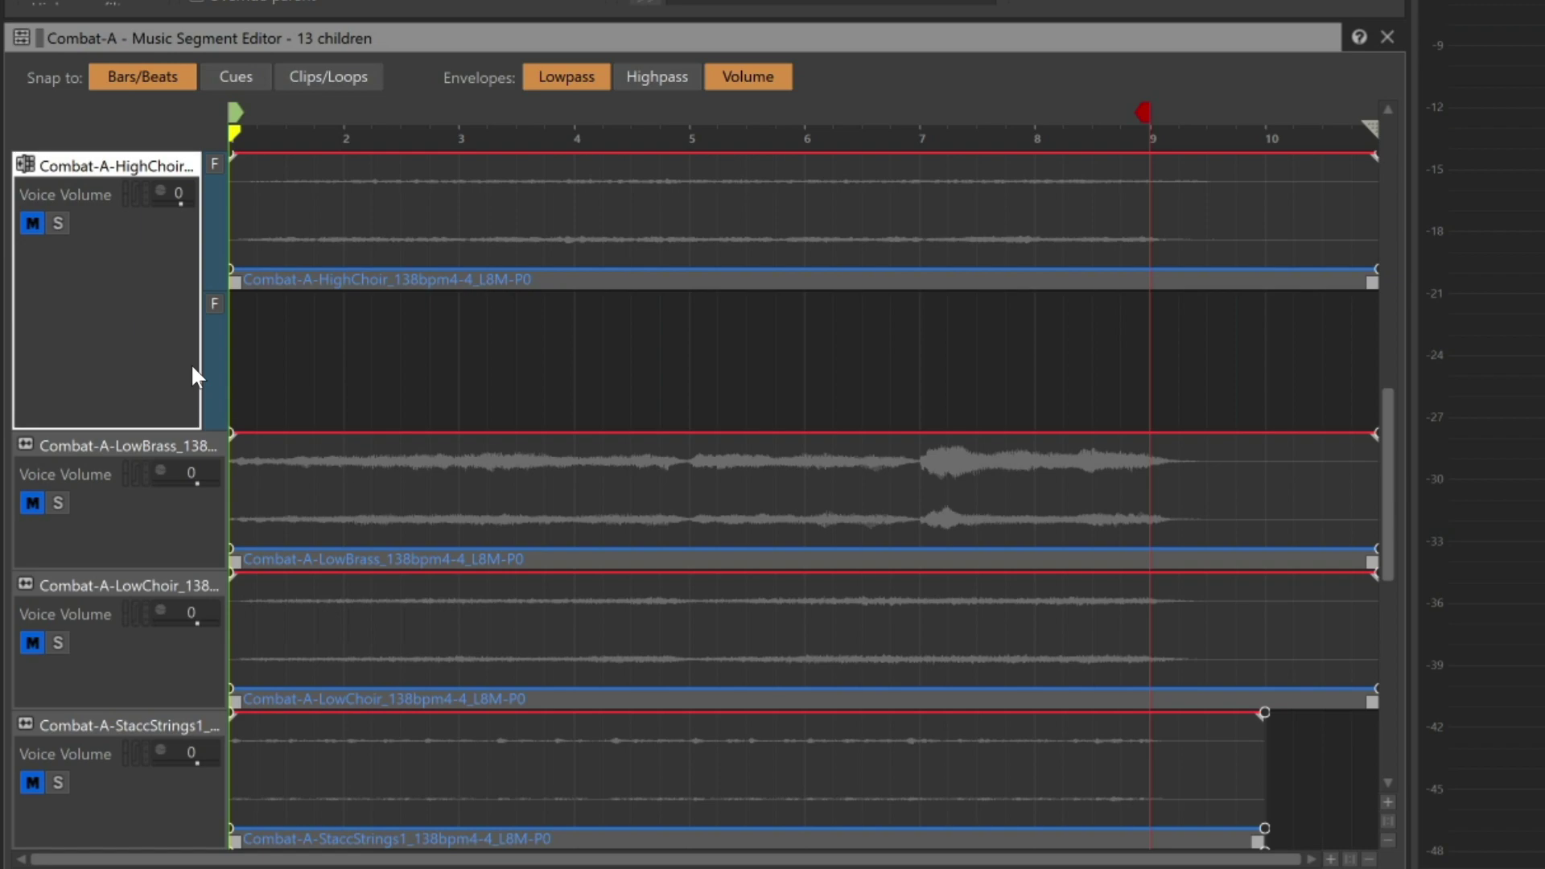
# Step: Make LowBrass and LowChoir Random Step tracks, each with a blank sub-track
pyautogui.rightClick(169, 514)
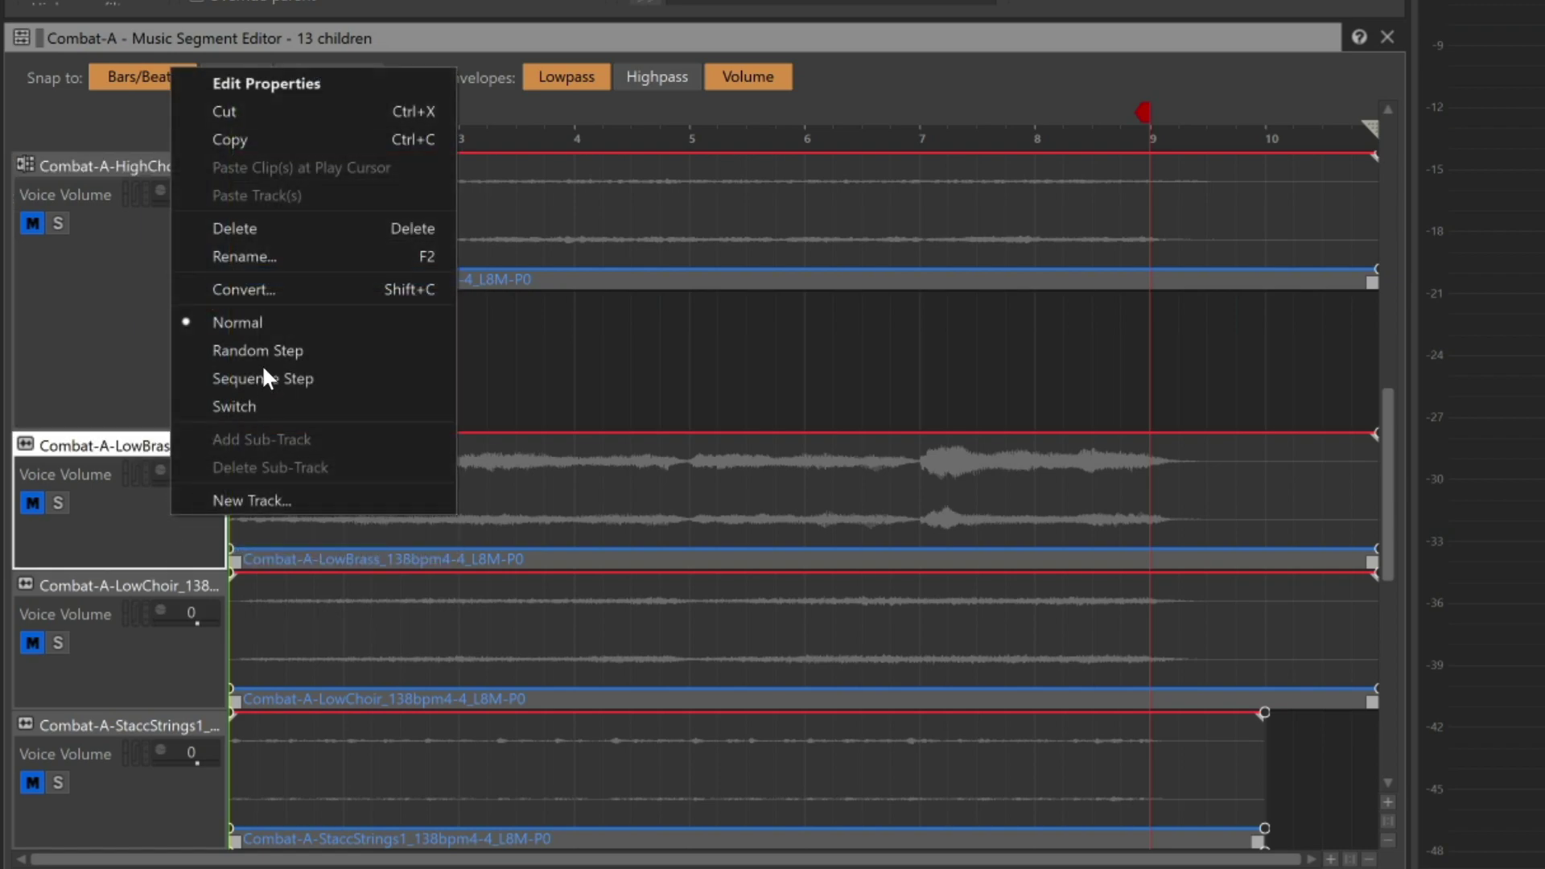
pyautogui.click(152, 522)
pyautogui.rightClick(167, 518)
pyautogui.click(244, 449)
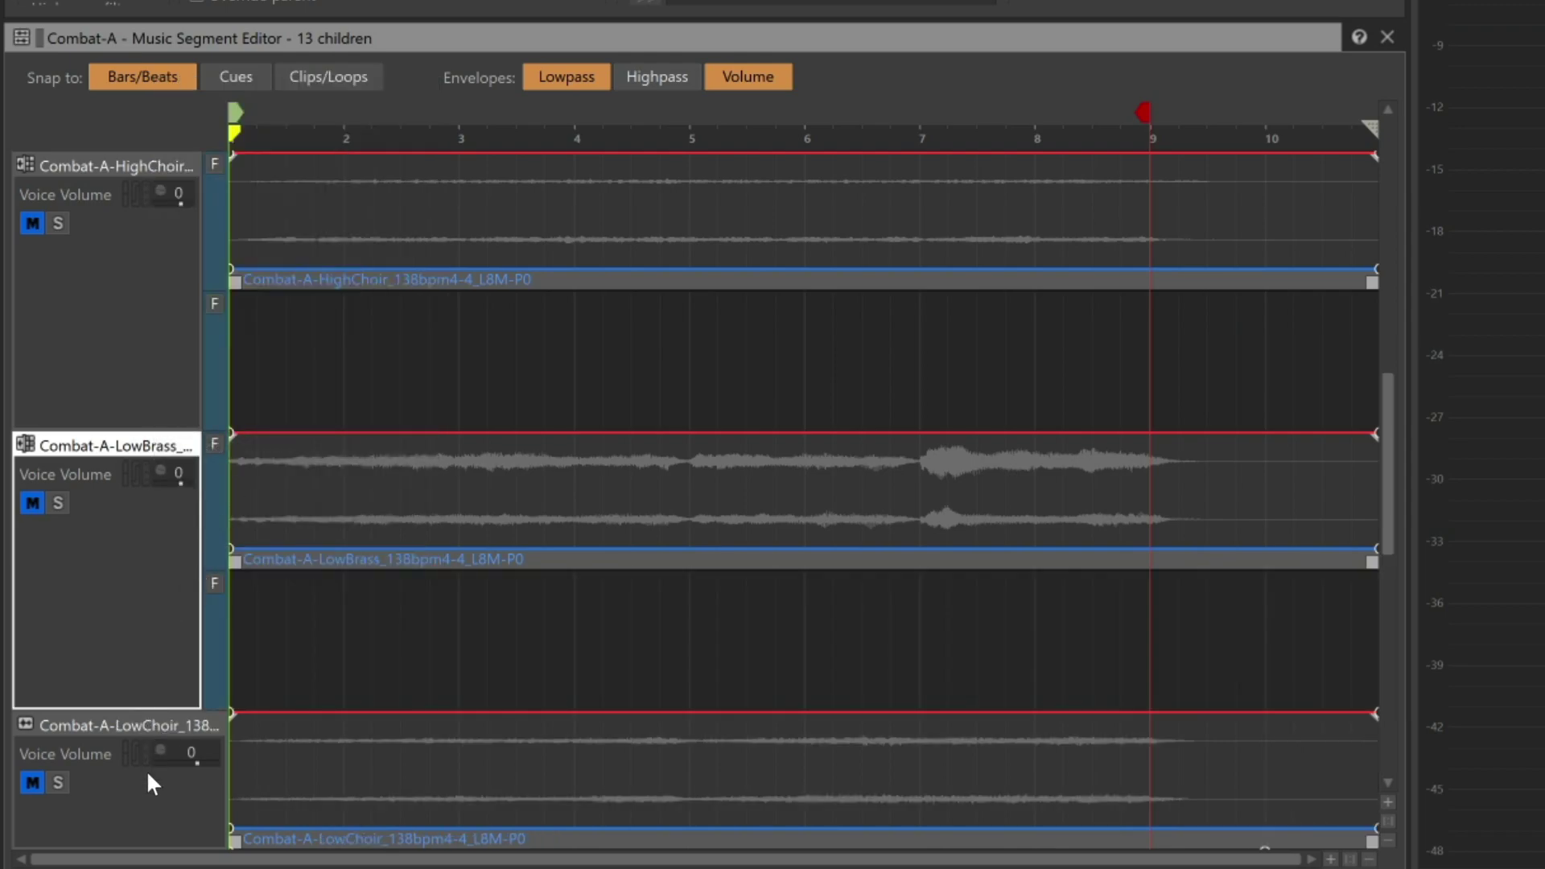
pyautogui.rightClick(150, 782)
pyautogui.click(253, 634)
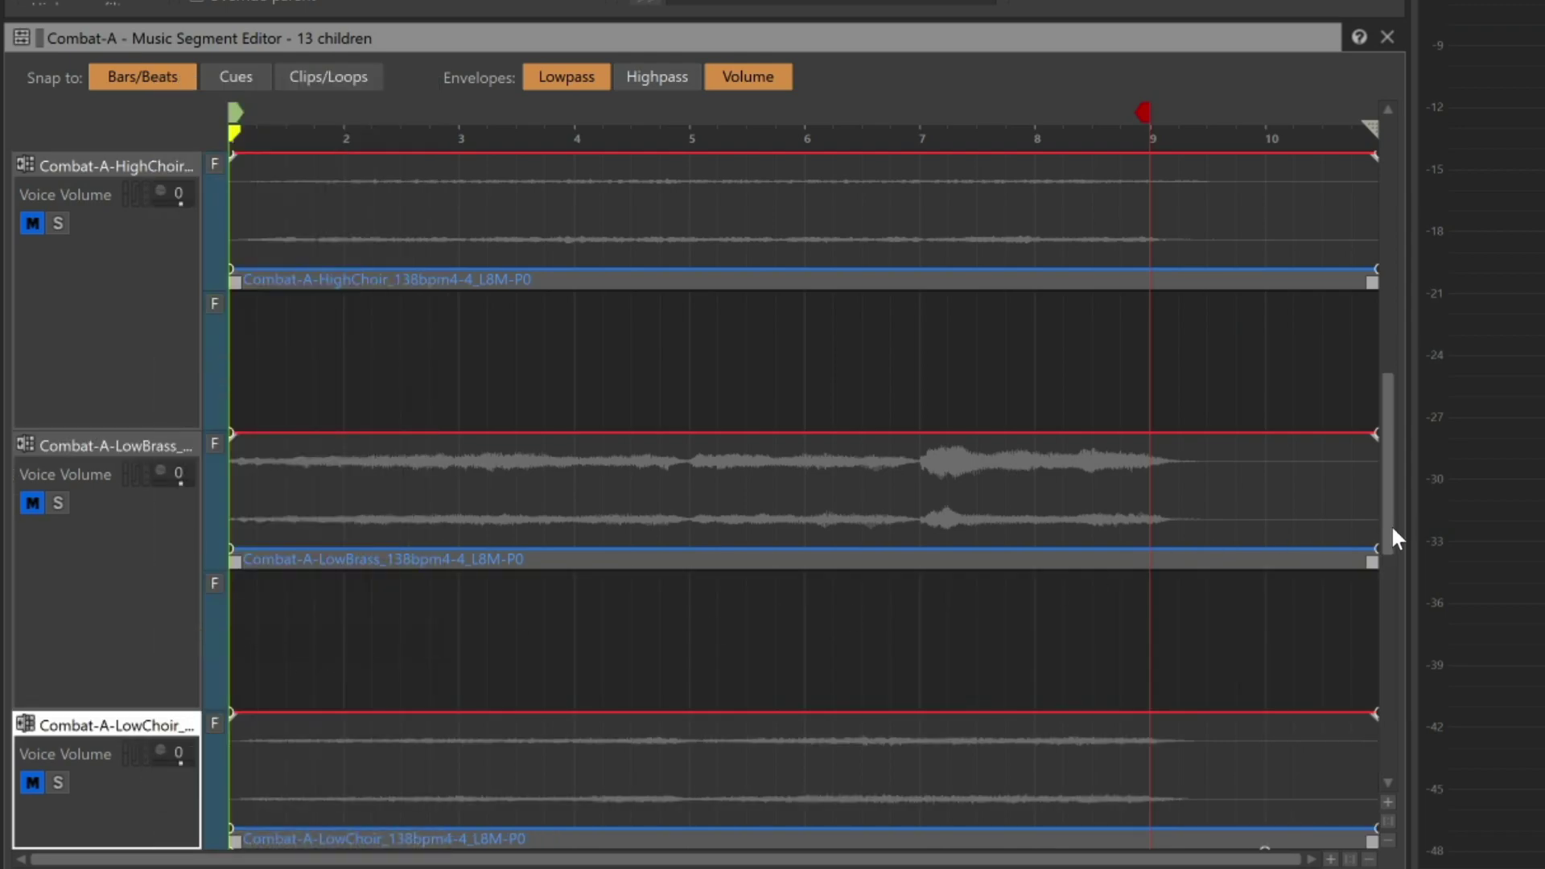
pyautogui.moveTo(1390, 533); pyautogui.dragTo(1383, 662)
pyautogui.rightClick(122, 260)
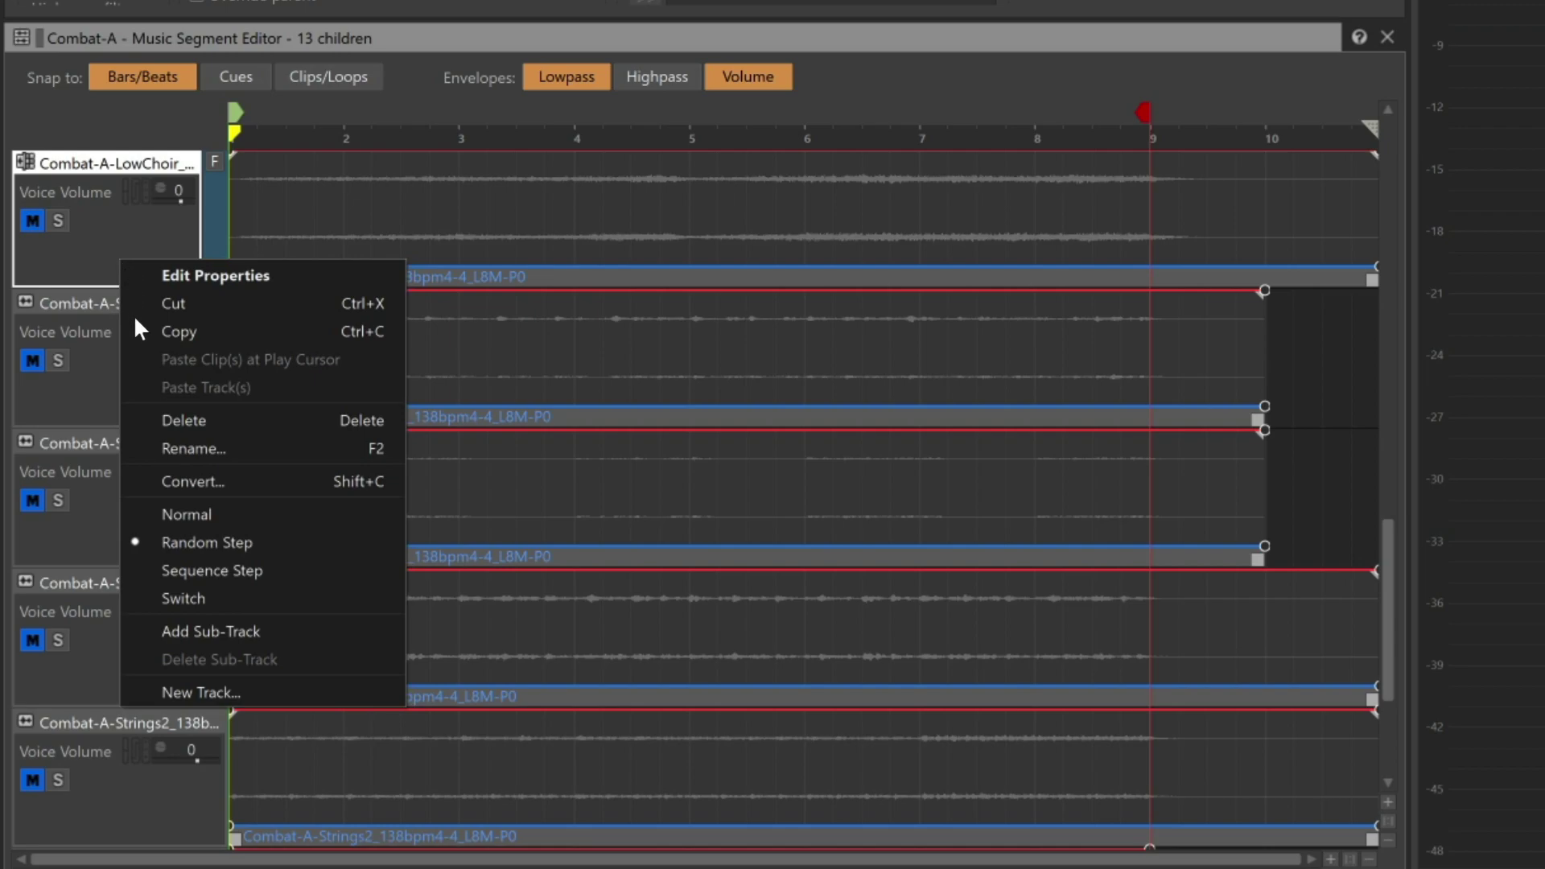
pyautogui.click(229, 629)
# Step: Give StaccStrings1 and StaccStrings2 blank sub-tracks, setting StaccStrings2 to Random Step
pyautogui.rightClick(169, 520)
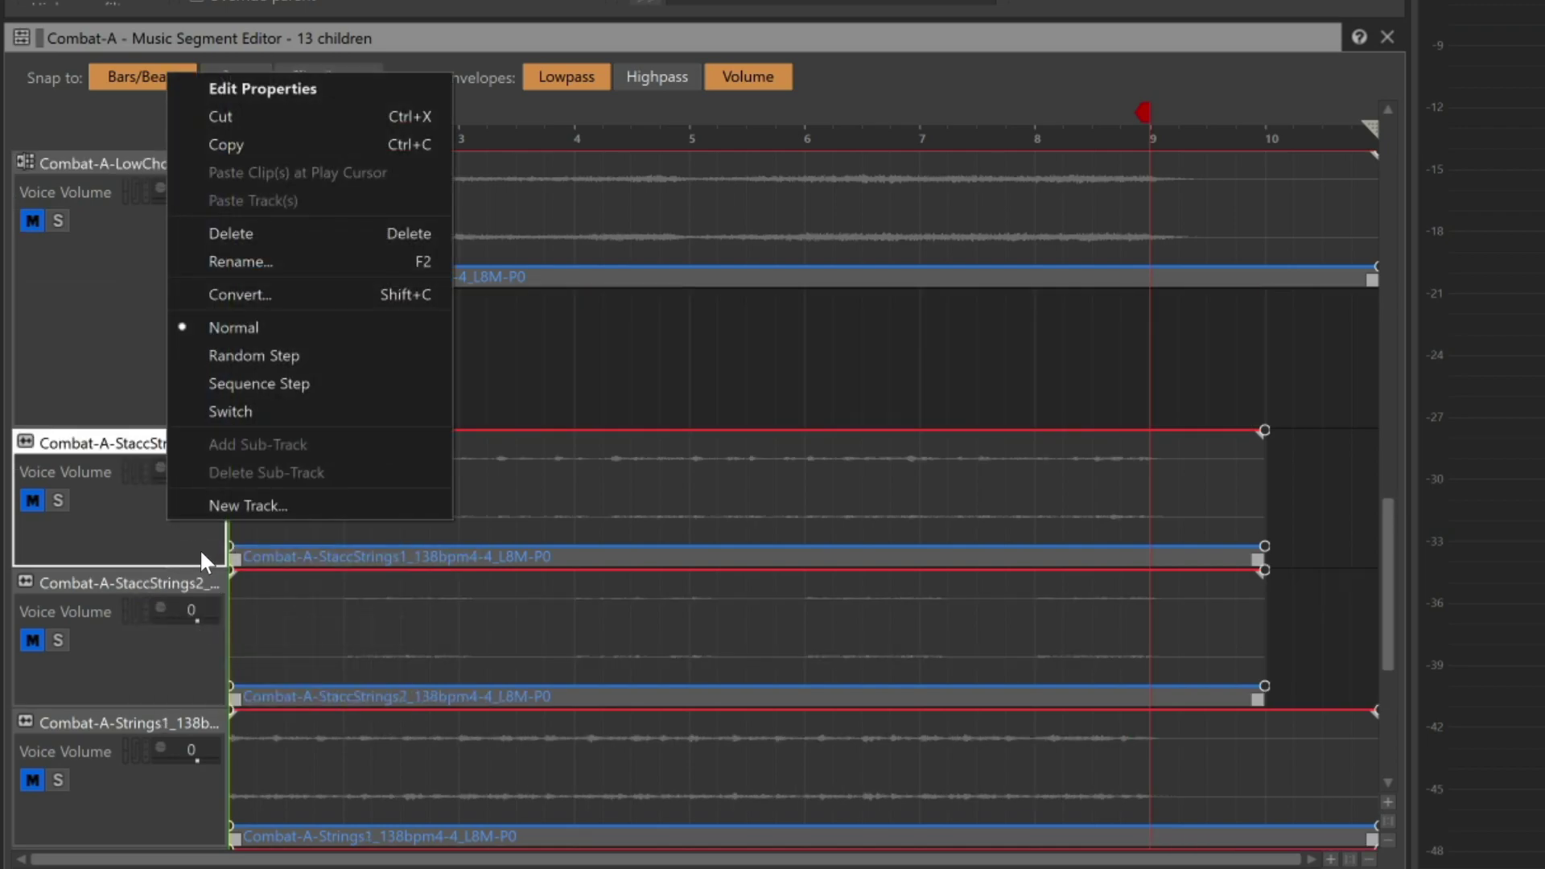
pyautogui.rightClick(121, 553)
pyautogui.click(186, 467)
pyautogui.rightClick(153, 792)
pyautogui.click(245, 631)
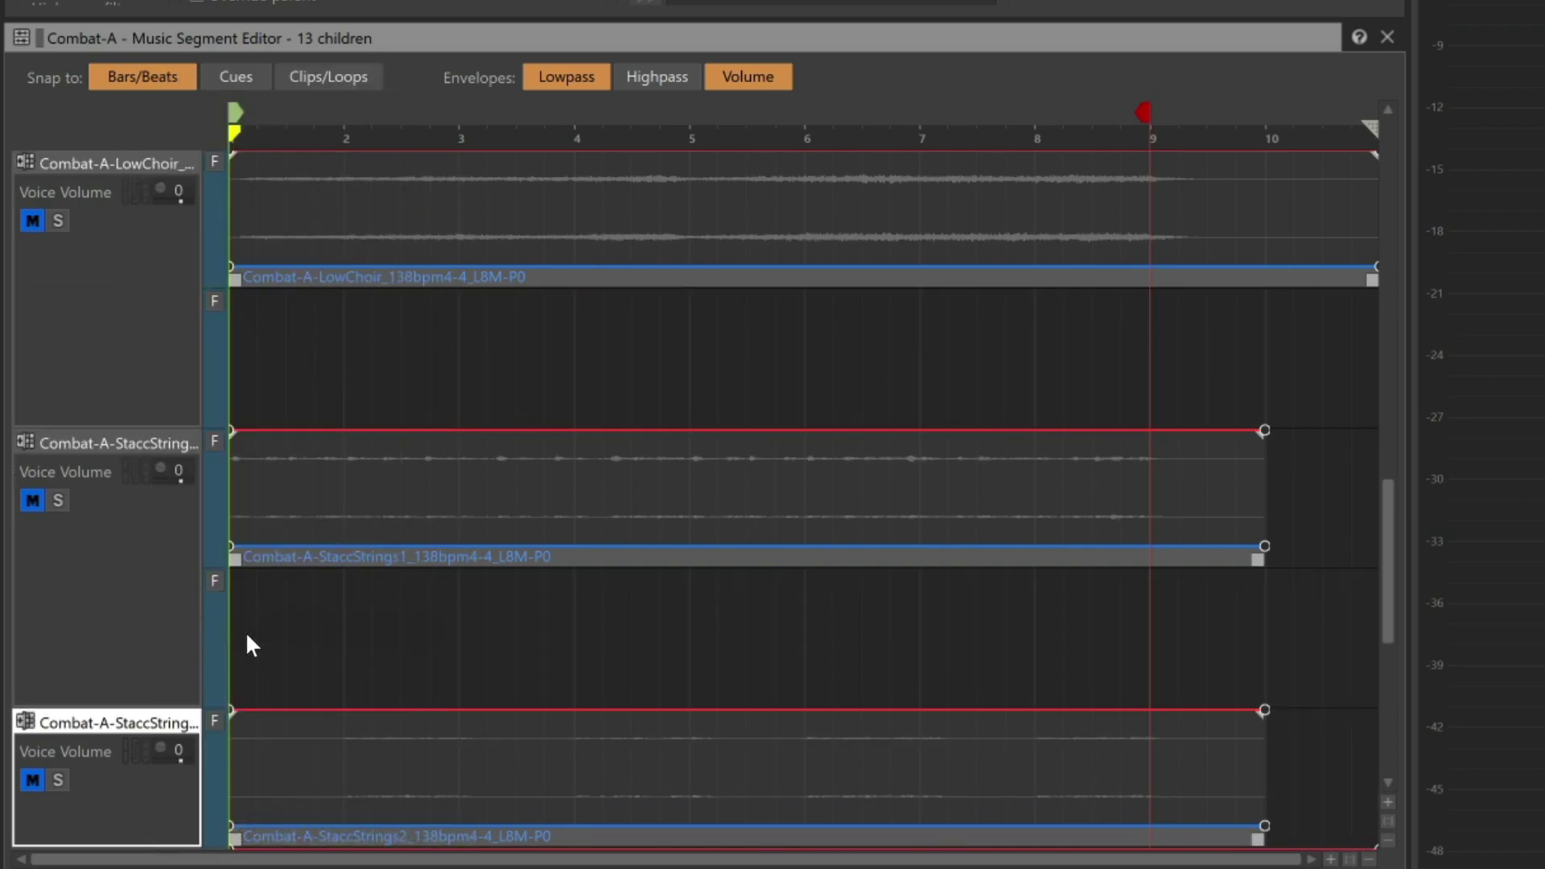
pyautogui.scroll(-5, 1354, 501)
pyautogui.rightClick(108, 238)
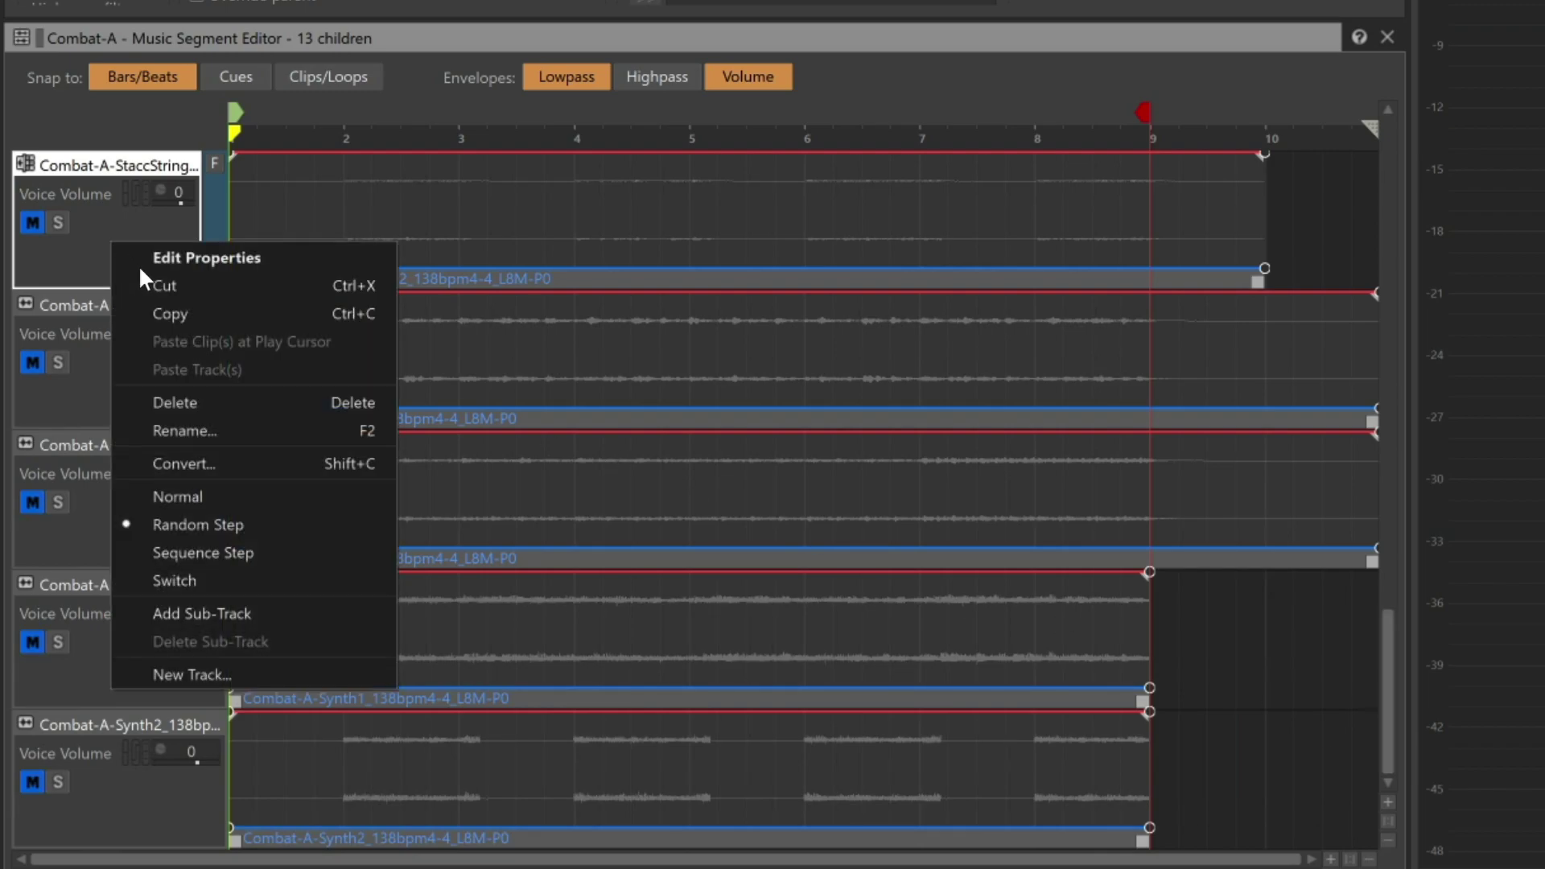
pyautogui.click(202, 612)
# Step: Make Strings1 and Strings2 Random Step tracks, each with a blank sub-track
pyautogui.rightClick(145, 517)
pyautogui.click(227, 355)
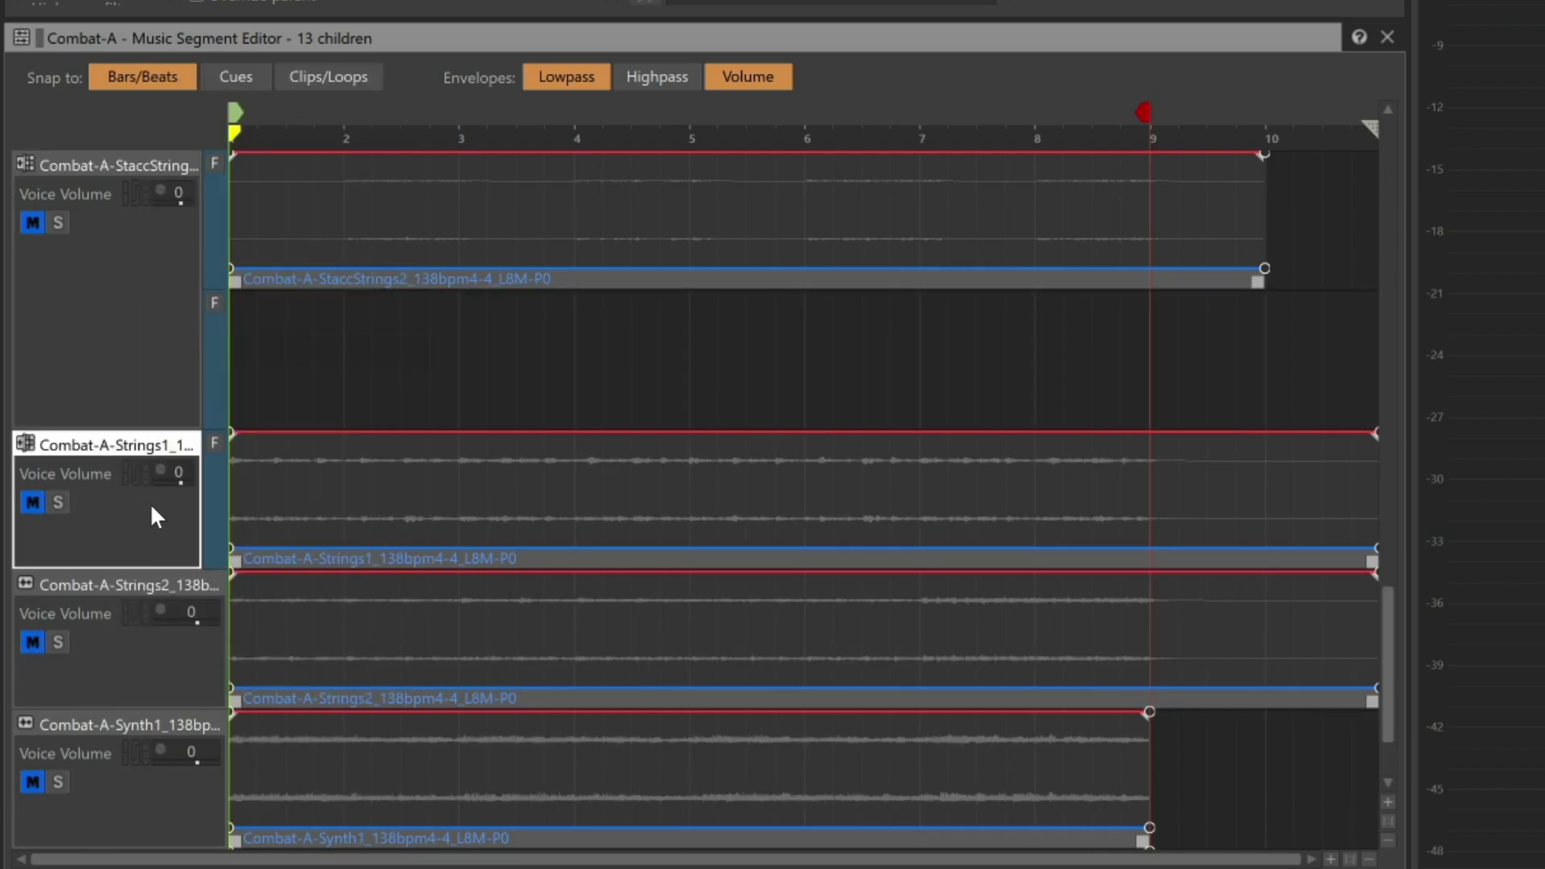
pyautogui.rightClick(150, 502)
pyautogui.click(238, 430)
pyautogui.rightClick(144, 780)
pyautogui.click(235, 620)
pyautogui.rightClick(161, 797)
pyautogui.click(211, 726)
# Step: Make Synth1 and Synth2 Random Step tracks, each with a blank sub-track
pyautogui.scroll(-5, 1380, 644)
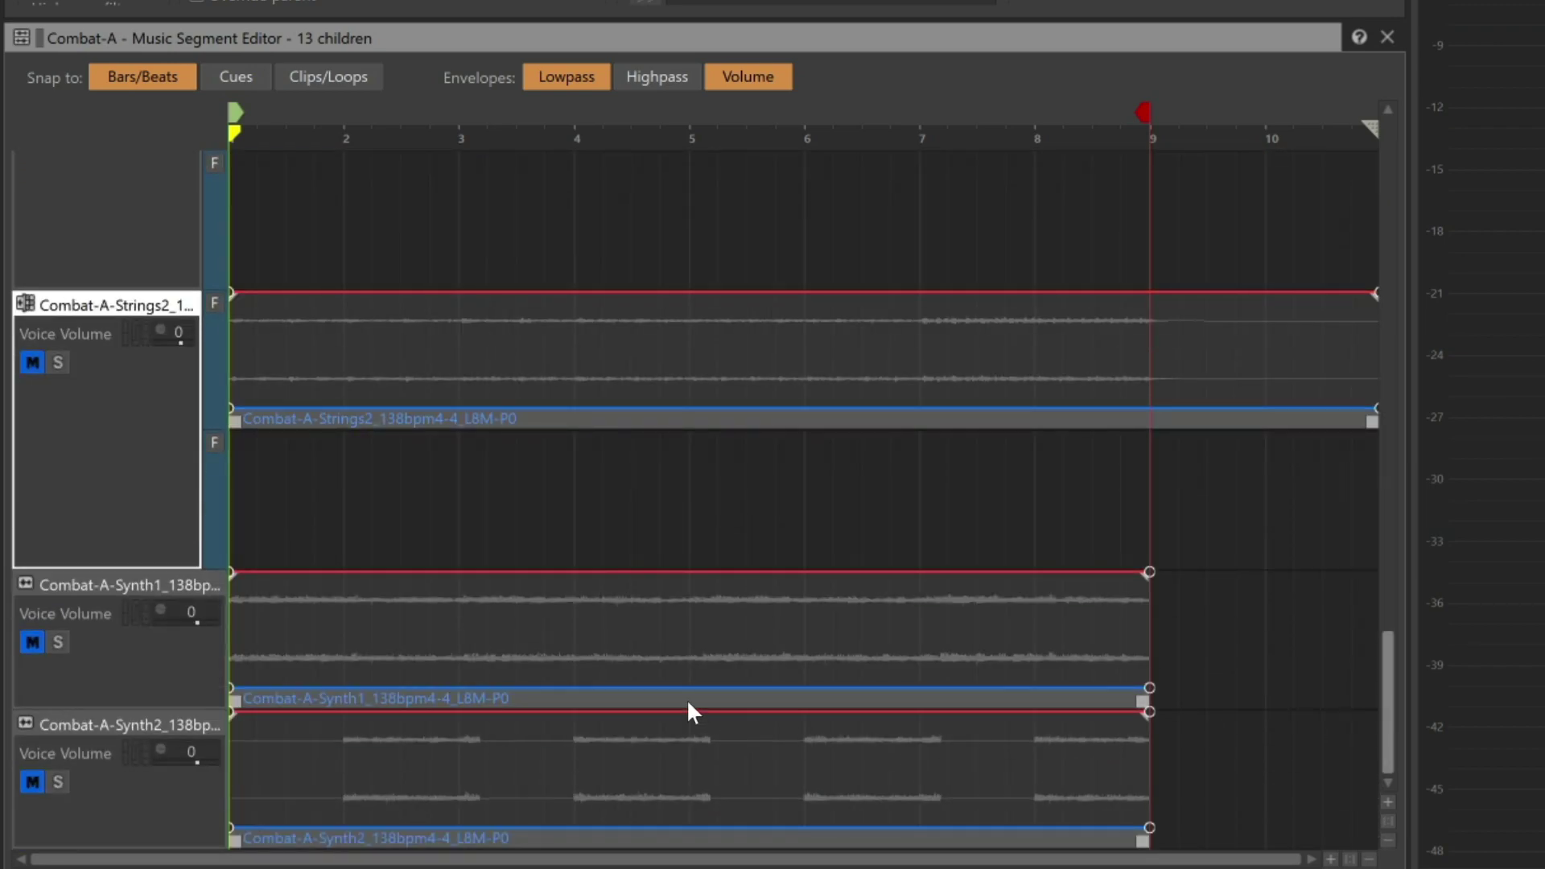
pyautogui.rightClick(156, 676)
pyautogui.click(257, 509)
pyautogui.rightClick(169, 639)
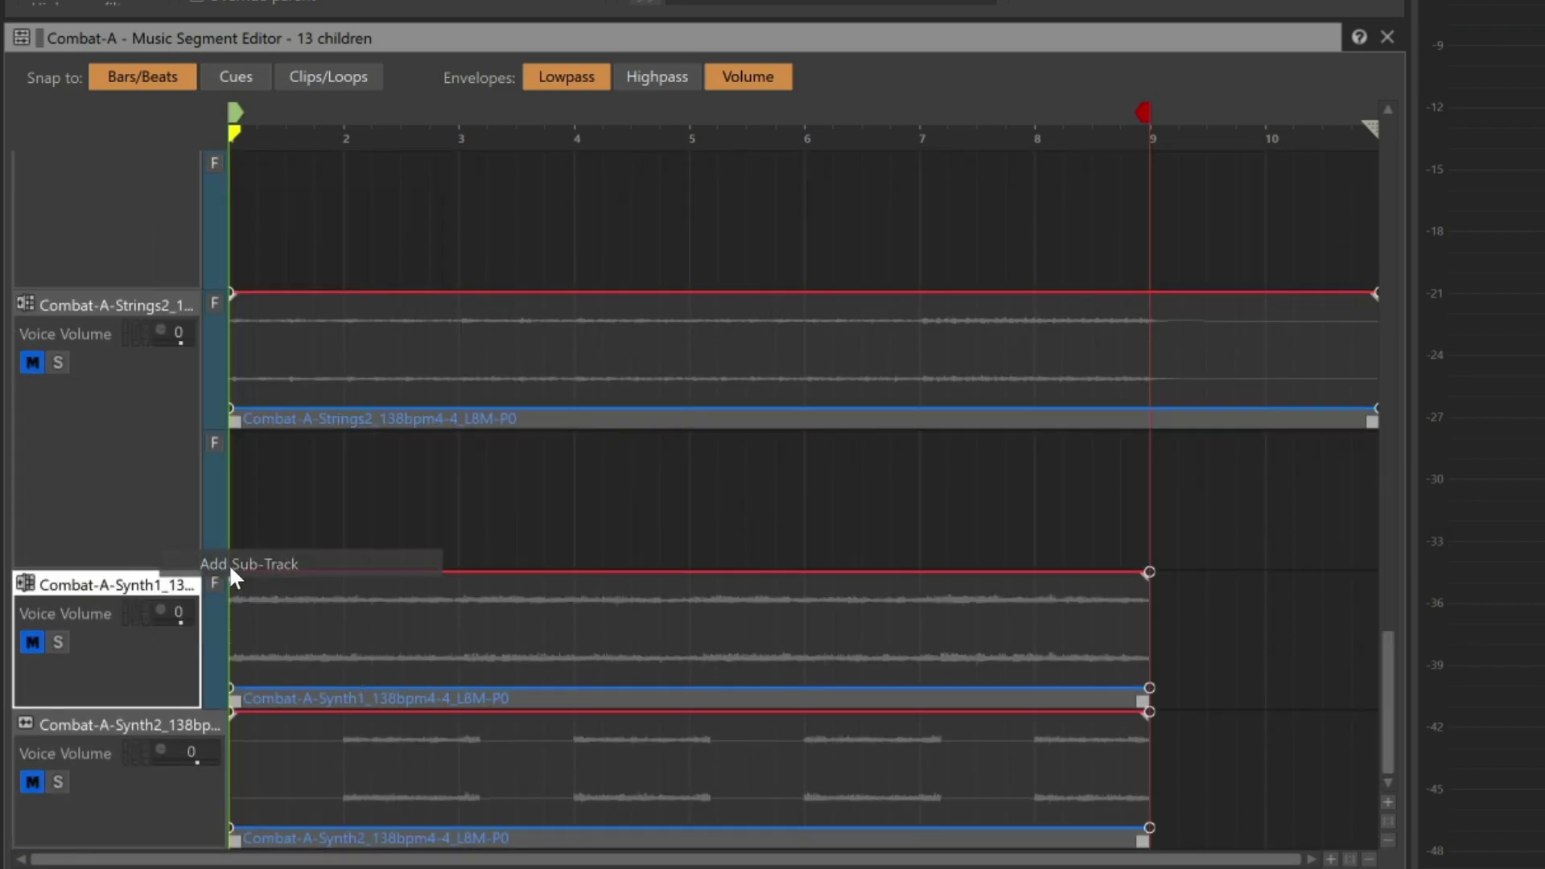
pyautogui.click(228, 565)
pyautogui.scroll(-2, 1396, 708)
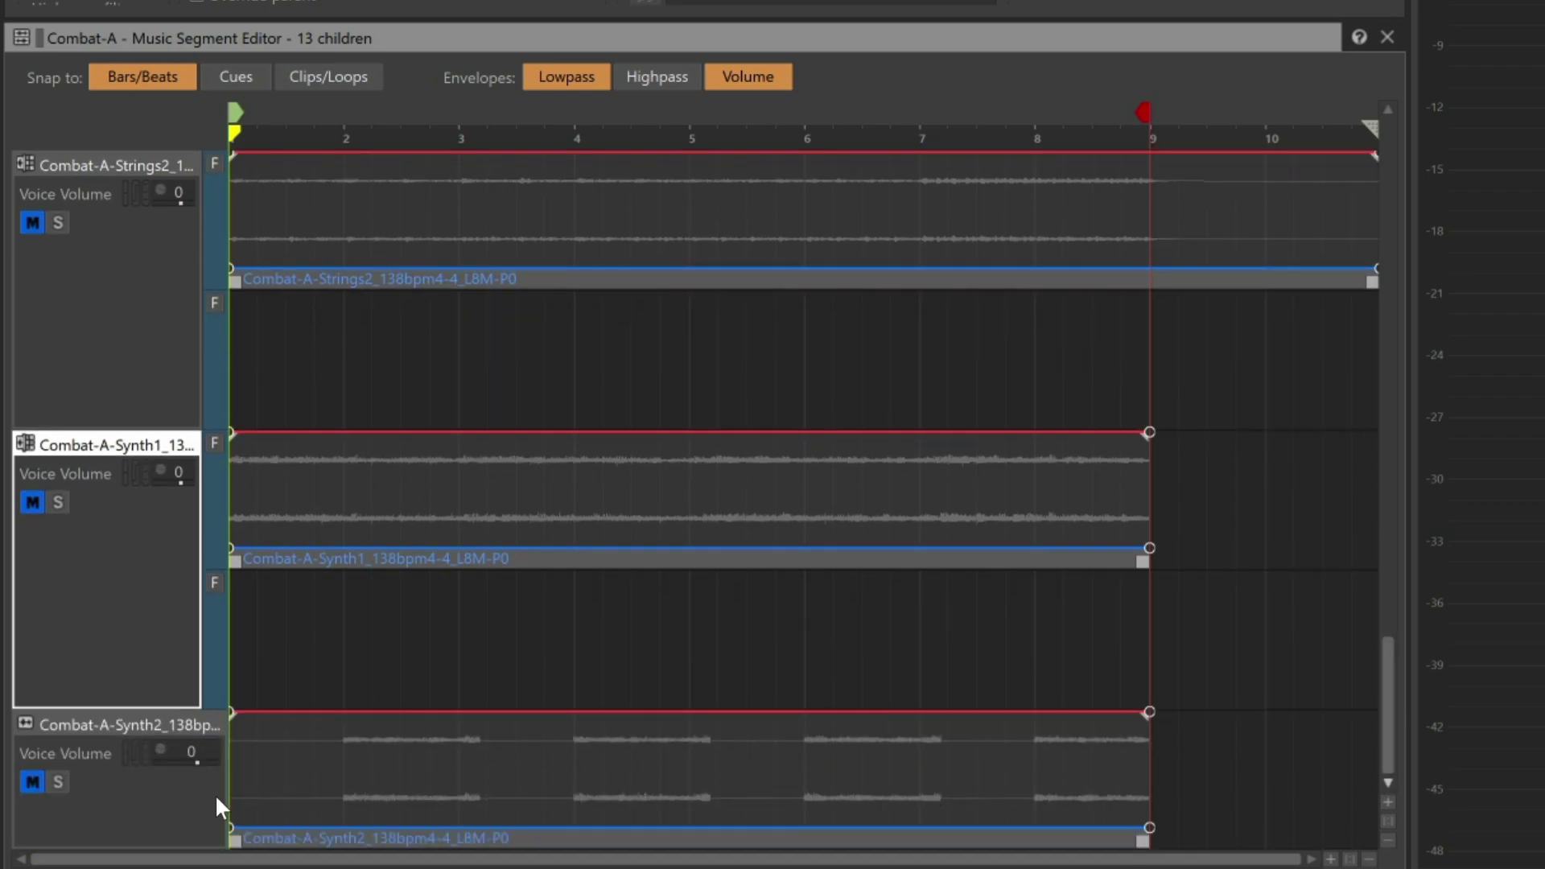
pyautogui.rightClick(161, 798)
pyautogui.click(202, 620)
pyautogui.rightClick(113, 787)
pyautogui.click(204, 708)
pyautogui.scroll(-2, 1389, 716)
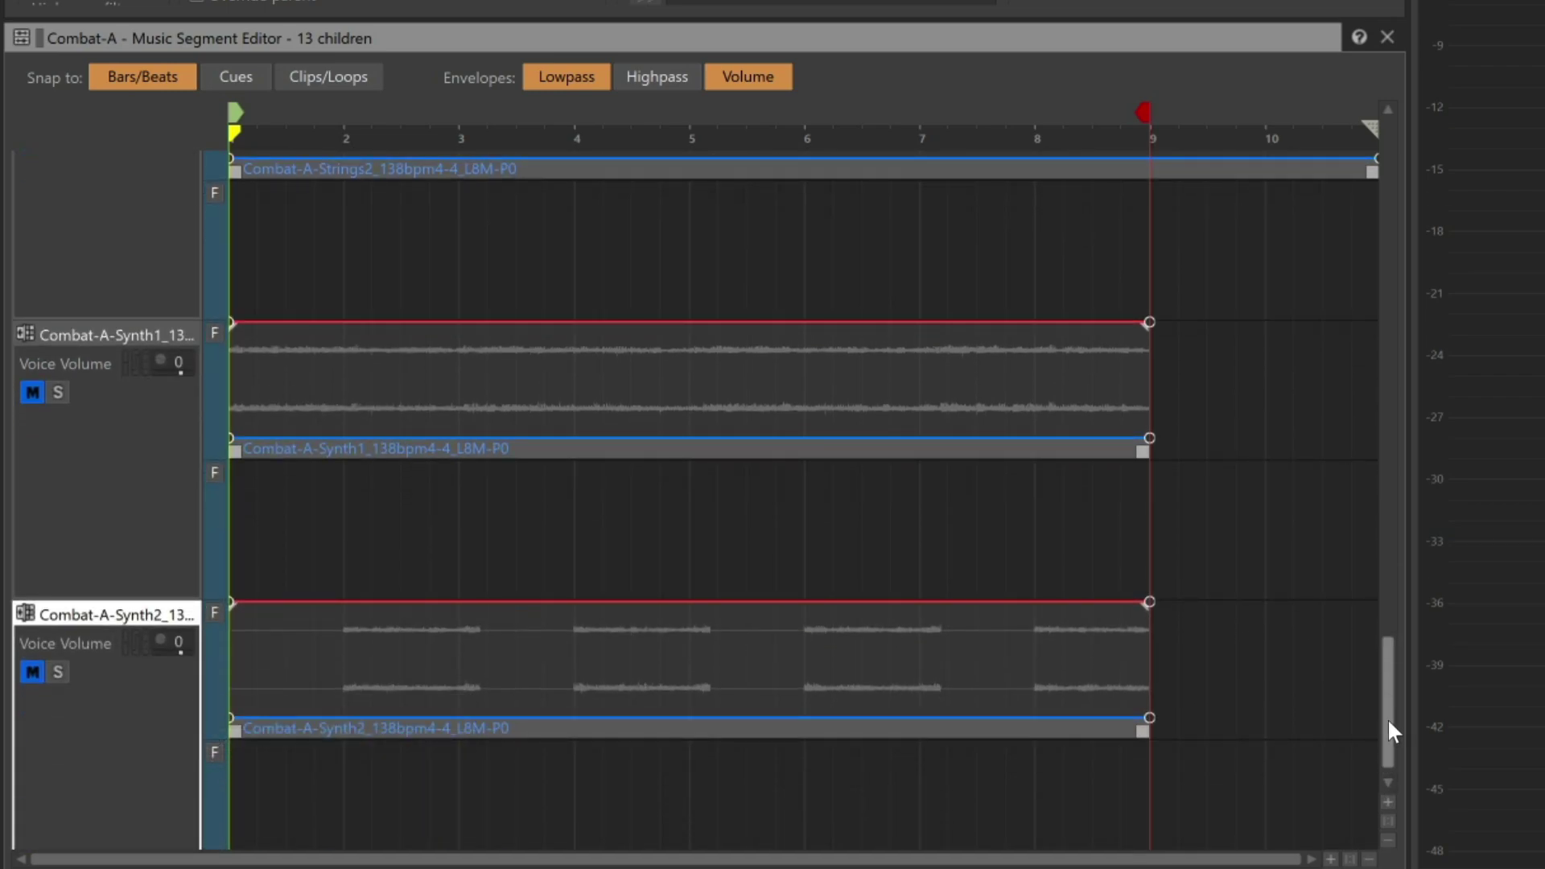
pyautogui.moveTo(1388, 718); pyautogui.dragTo(1422, 152)
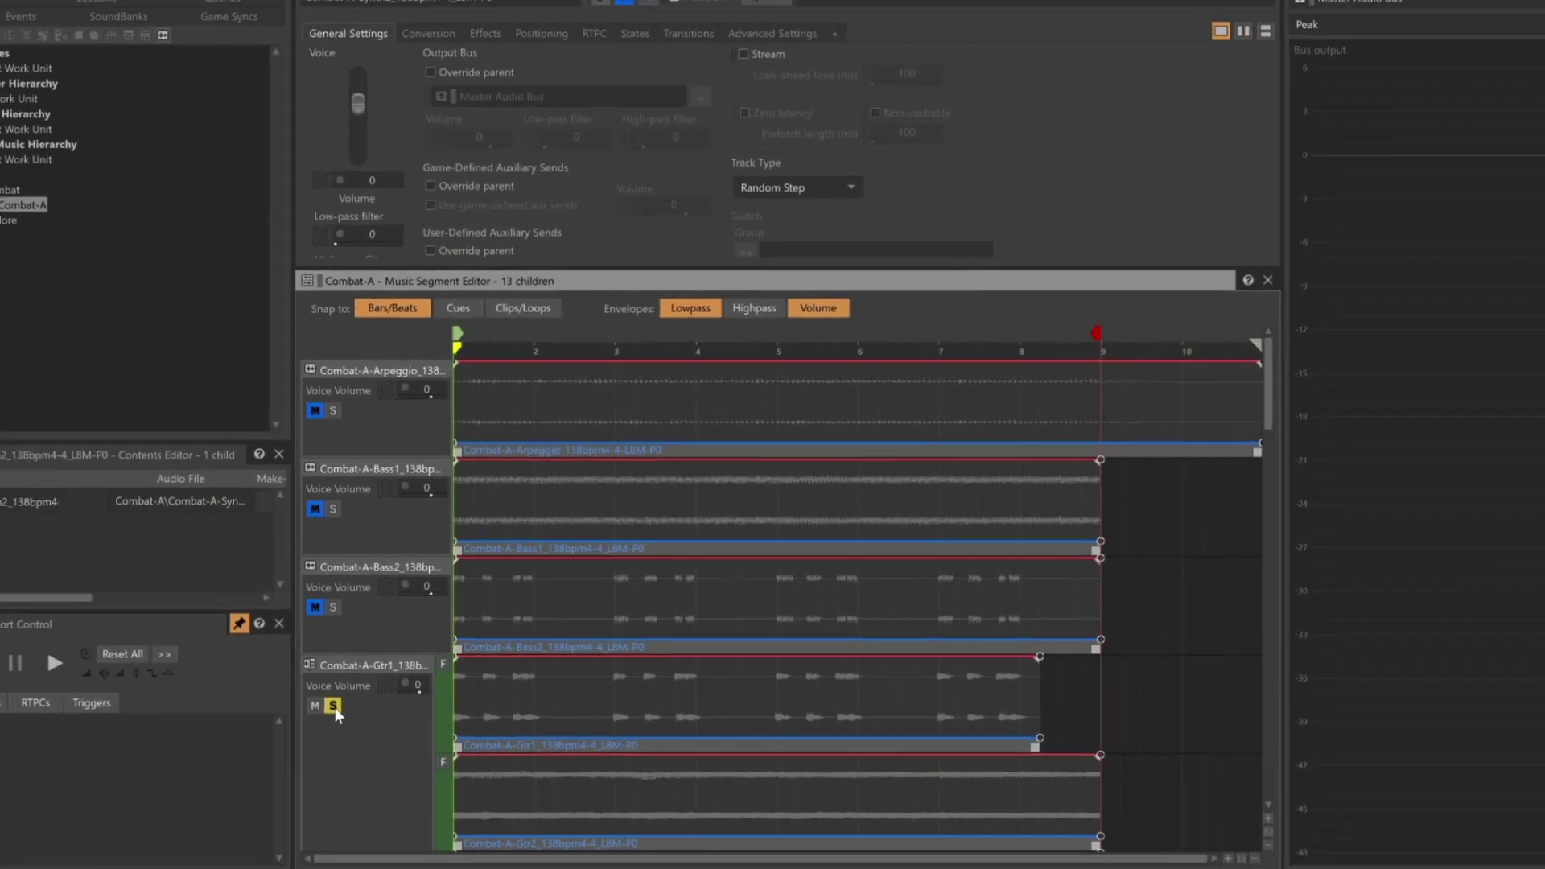
# Step: Unsolo Gtr1, then play and stop Combat-A three times in Transport Control
pyautogui.click(337, 708)
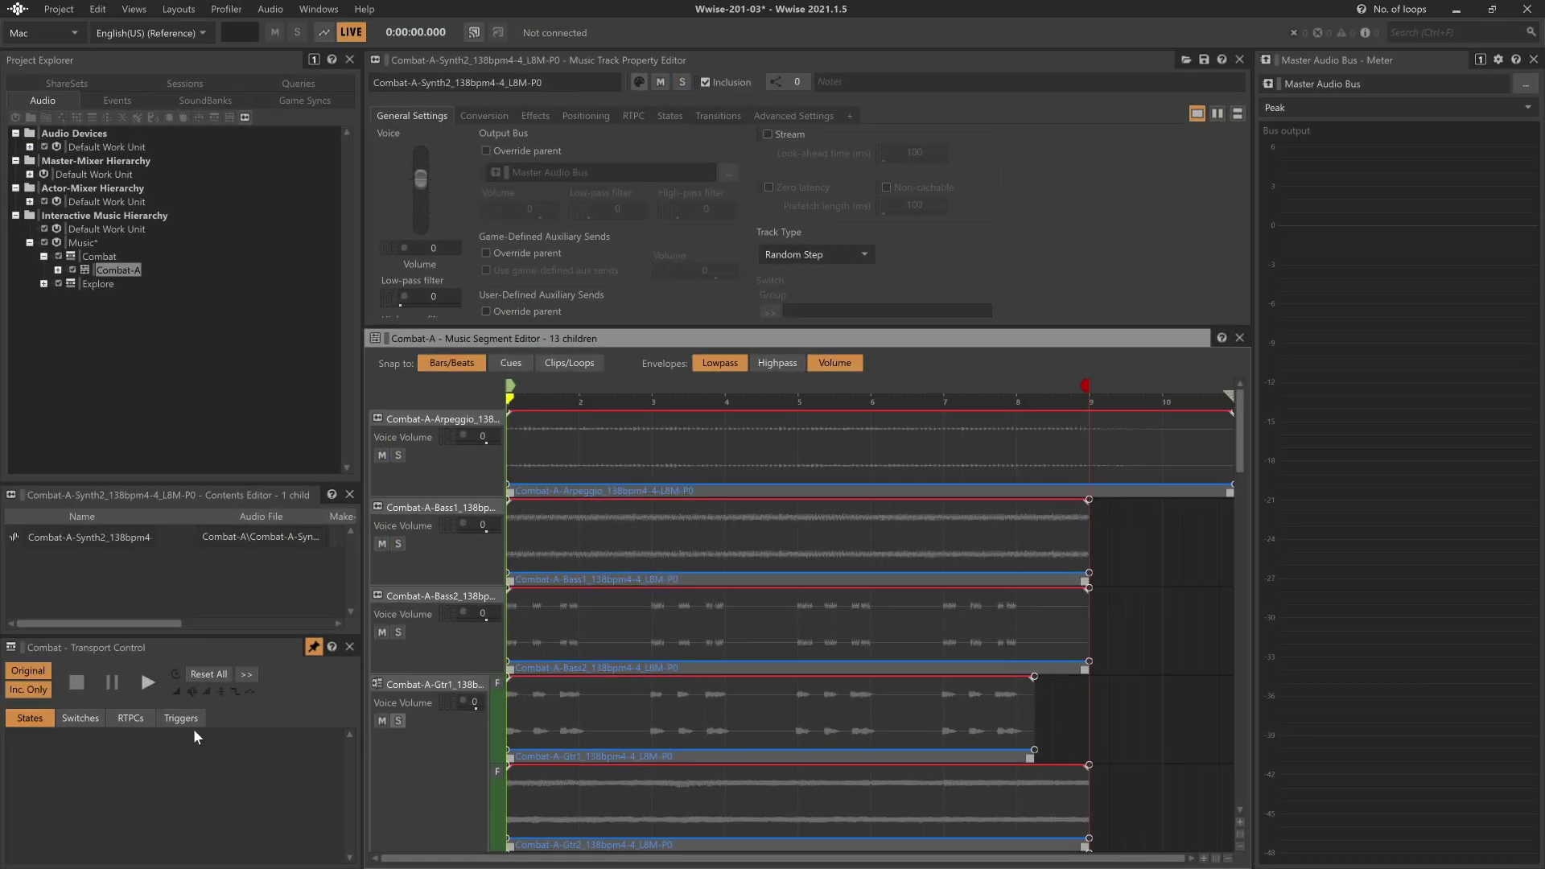
pyautogui.click(147, 683)
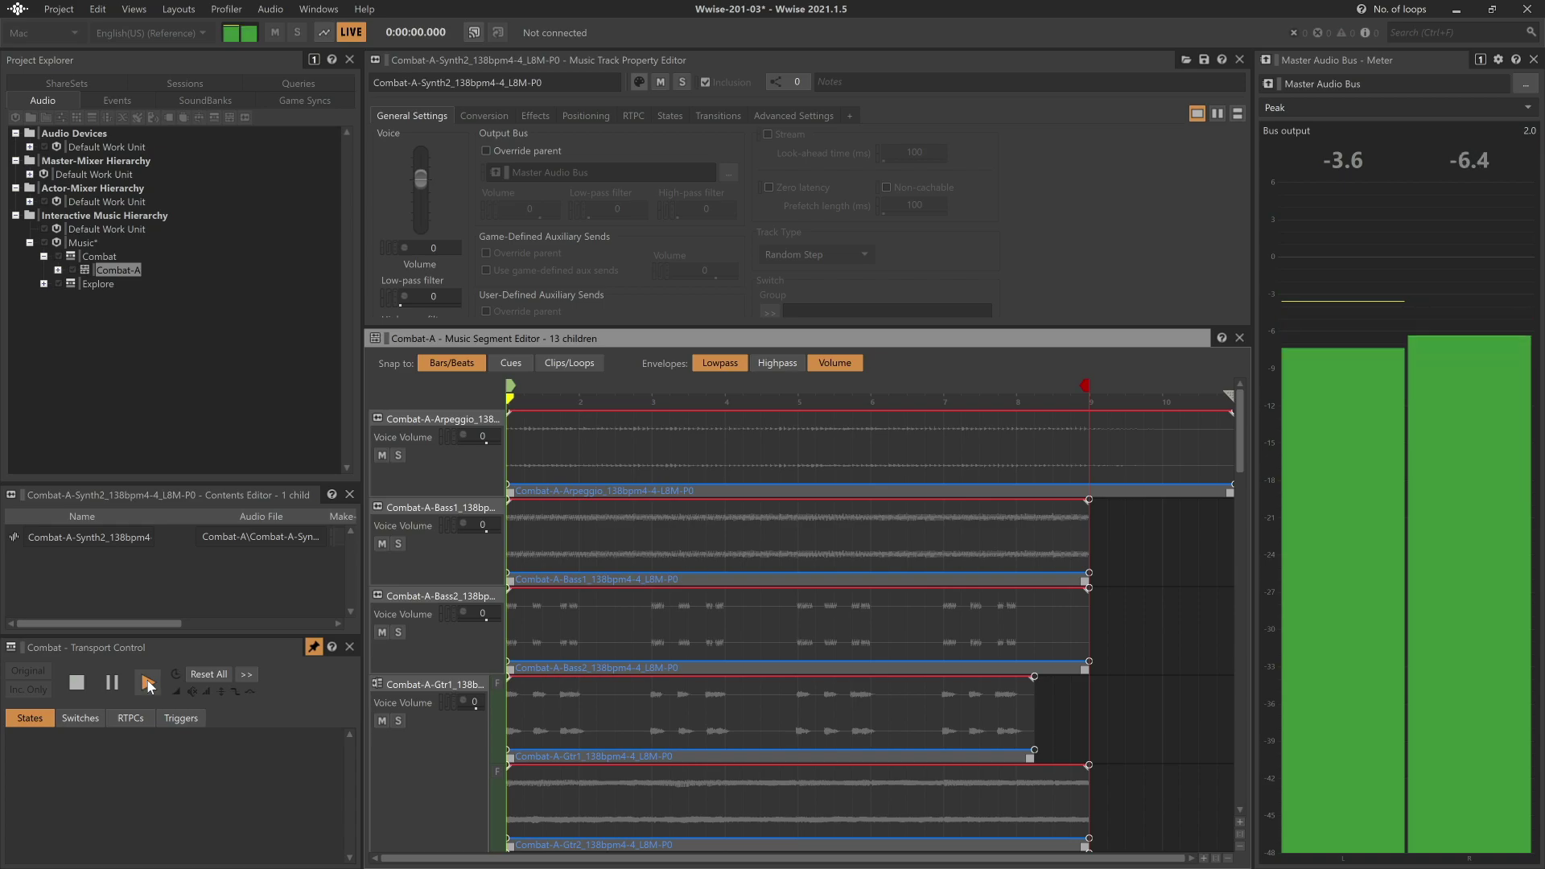
pyautogui.click(80, 685)
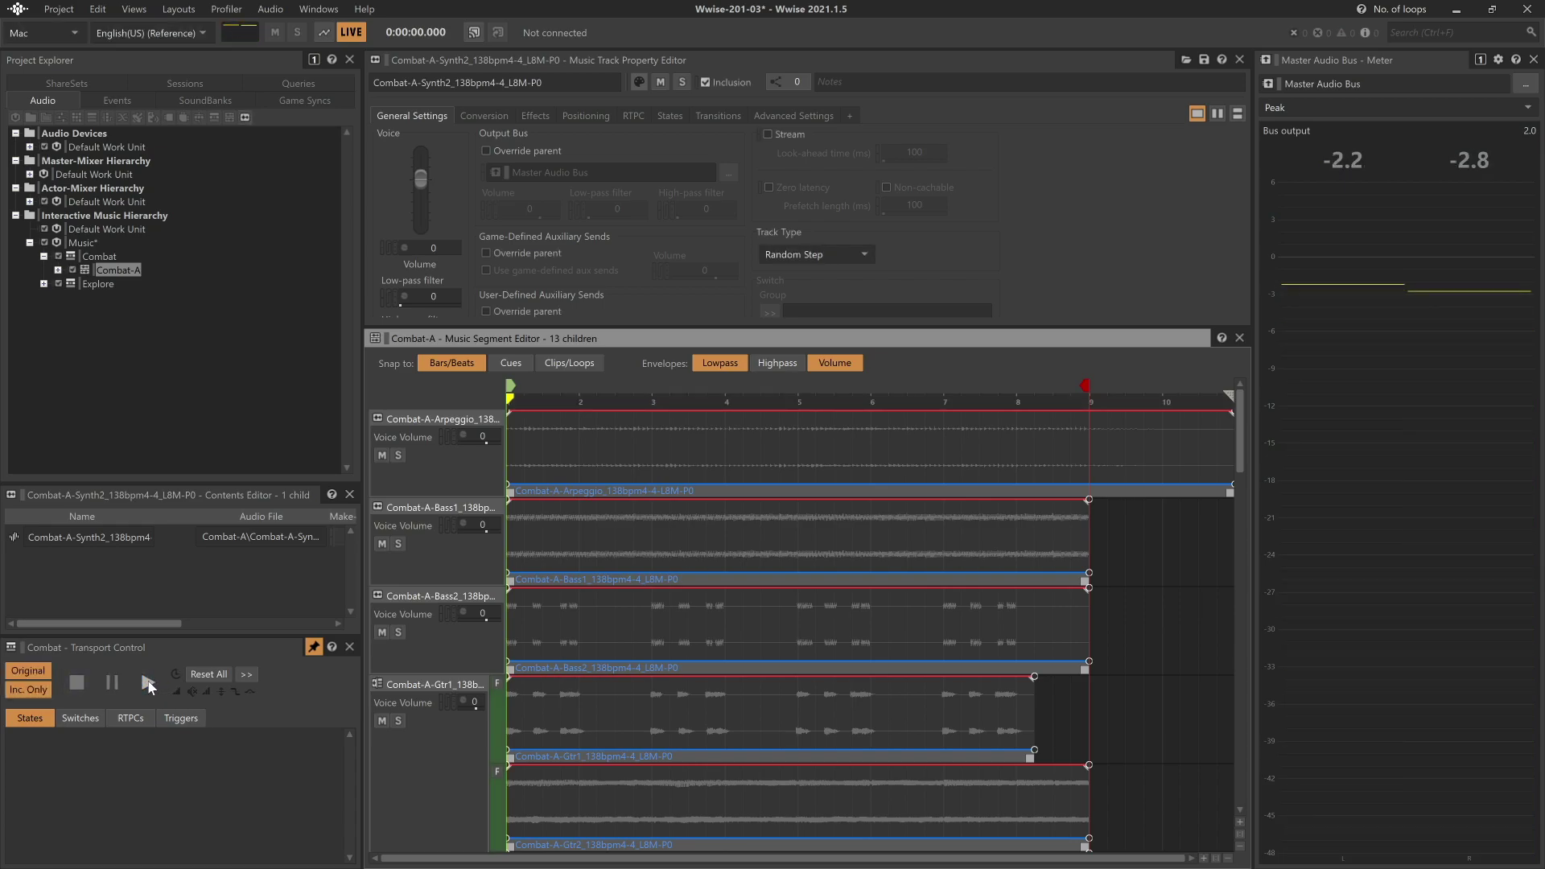
pyautogui.click(148, 684)
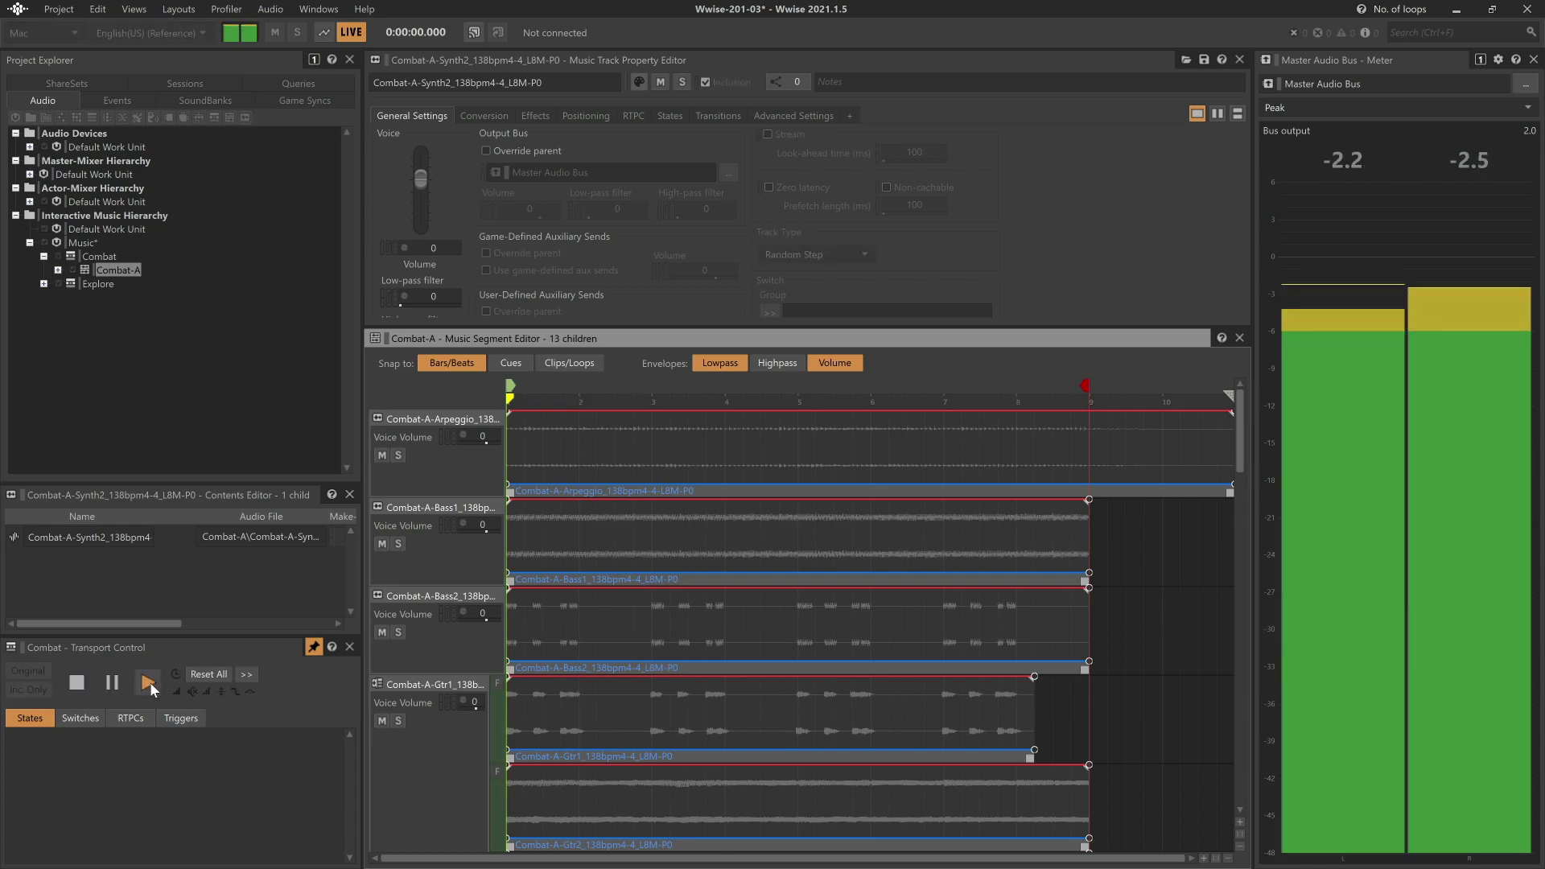
pyautogui.click(80, 684)
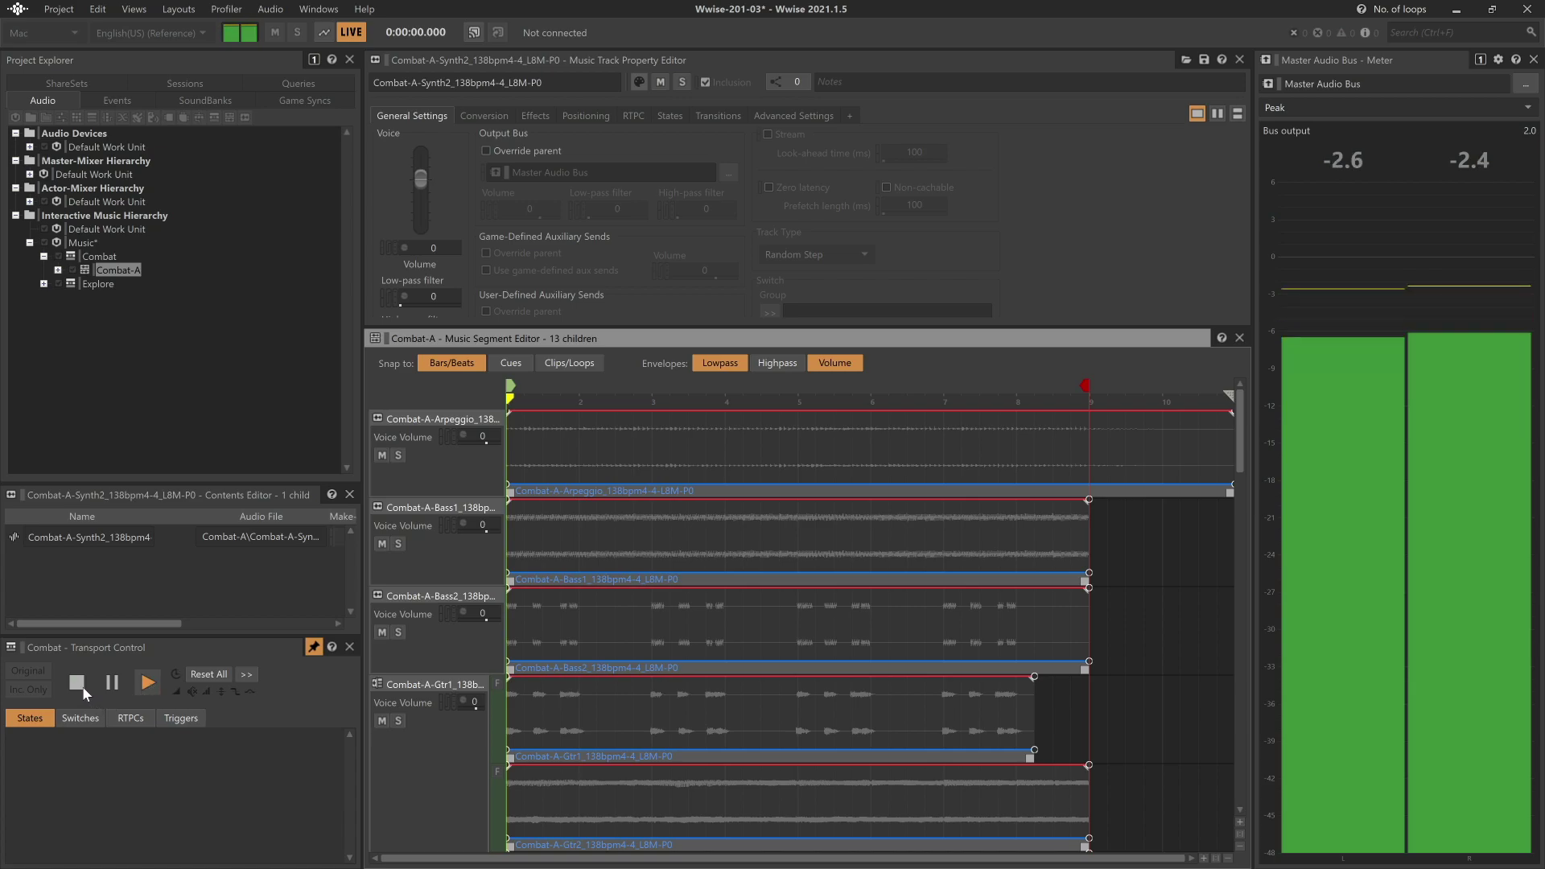
pyautogui.click(148, 683)
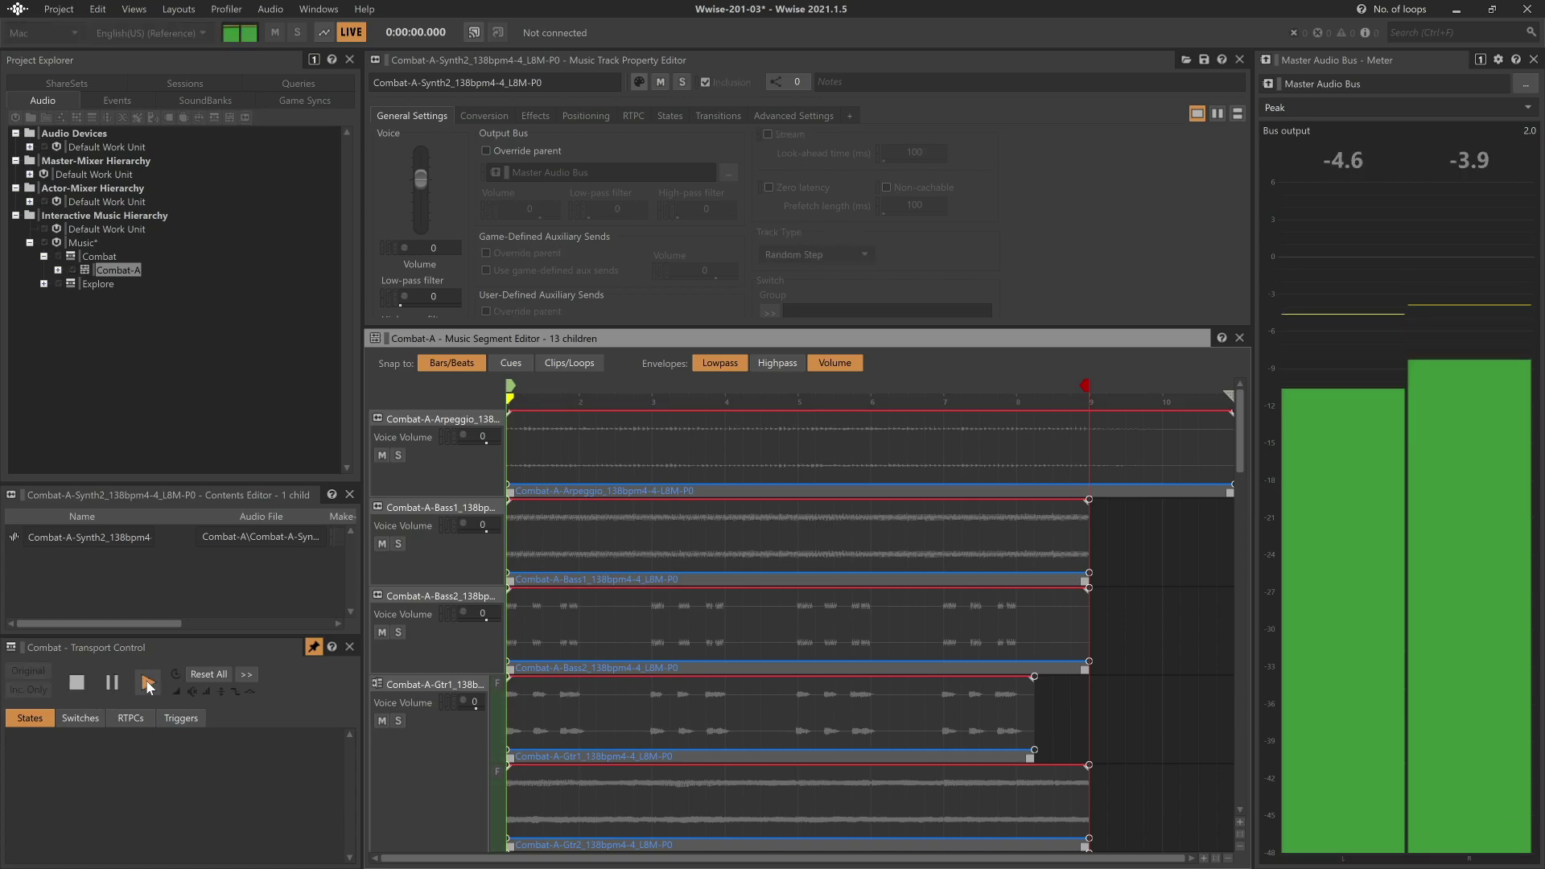
pyautogui.click(80, 683)
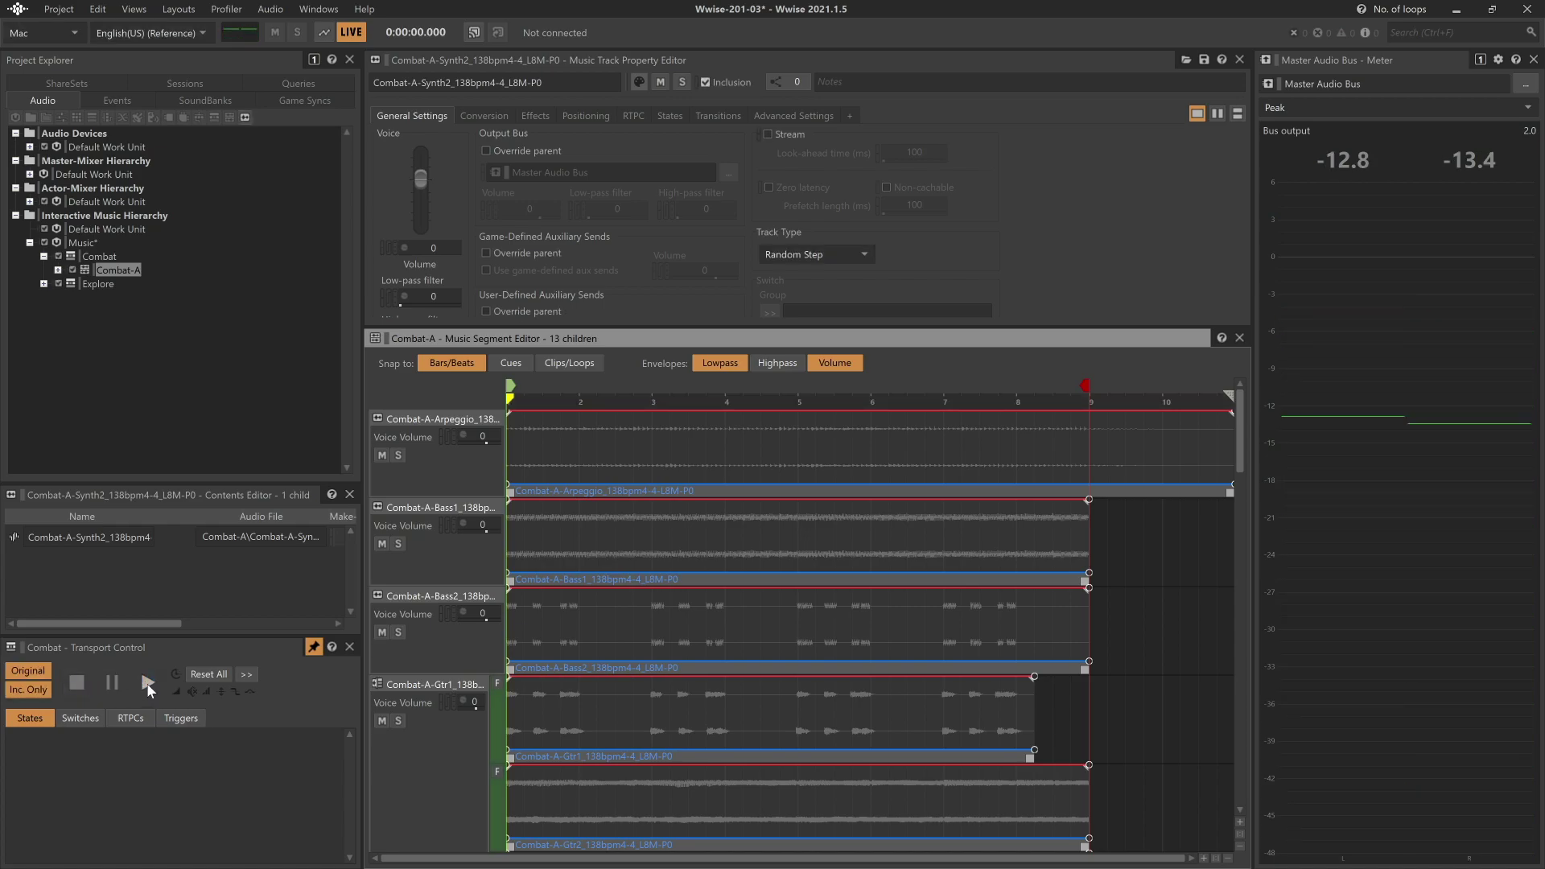